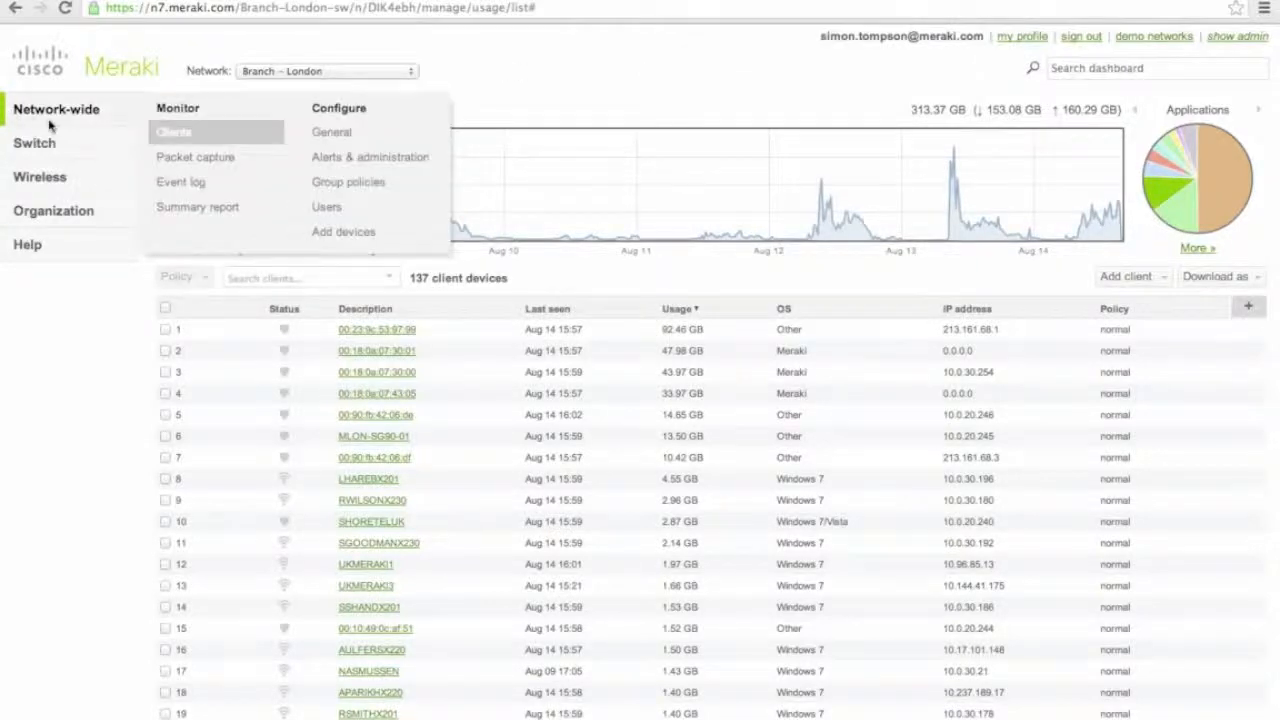
Show the Branch – London Clients list with its 137 client devices.
mouse_move(40, 148)
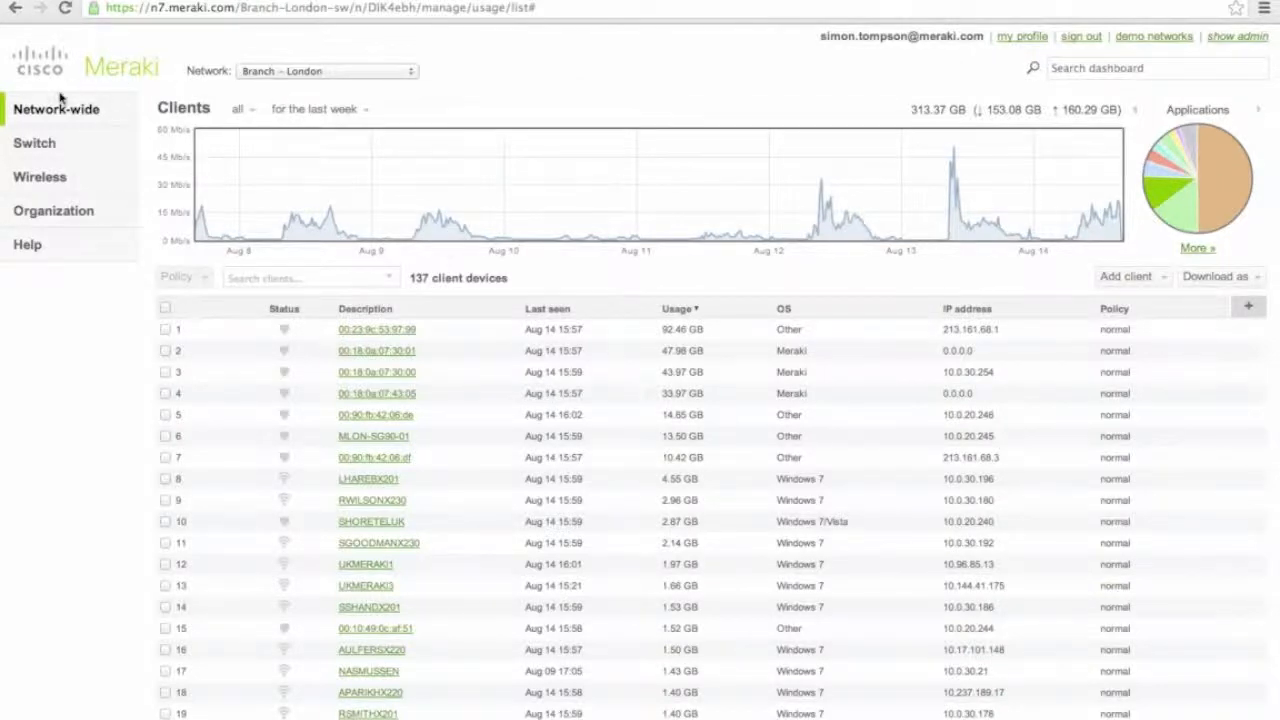
mouse_move(58, 104)
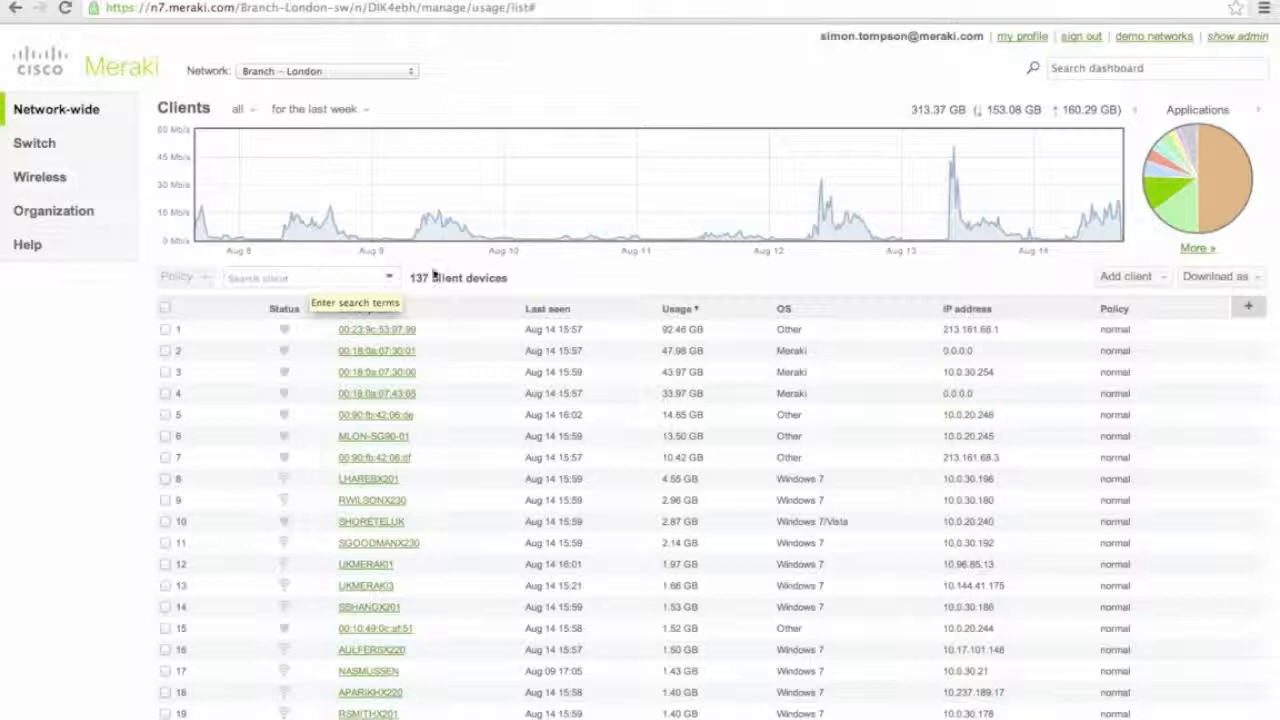
left_click(292, 123)
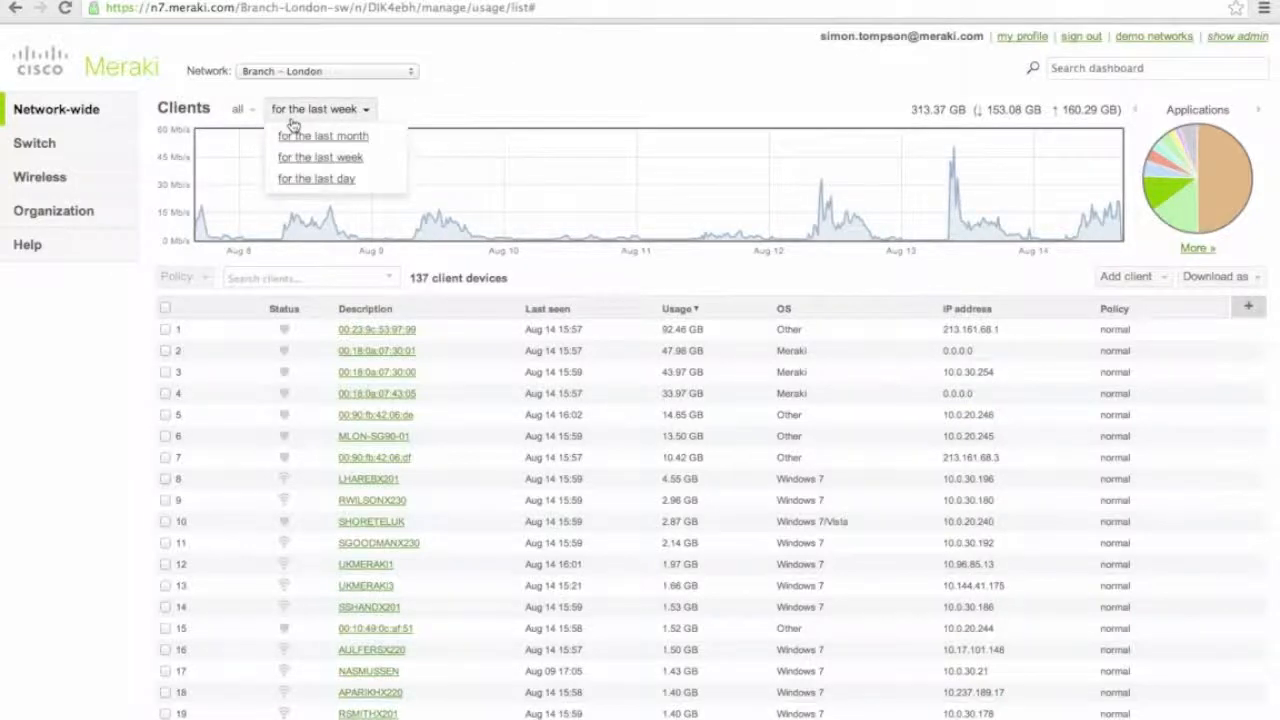
left_click(290, 126)
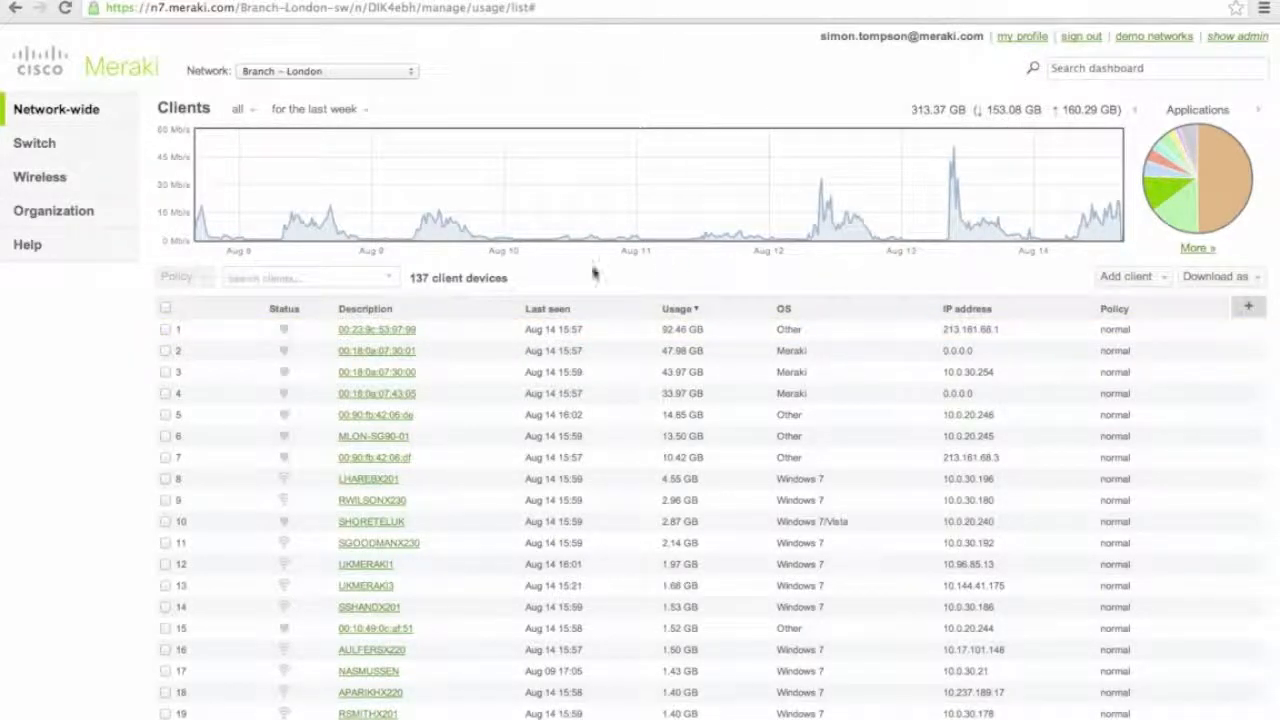
left_click(316, 277)
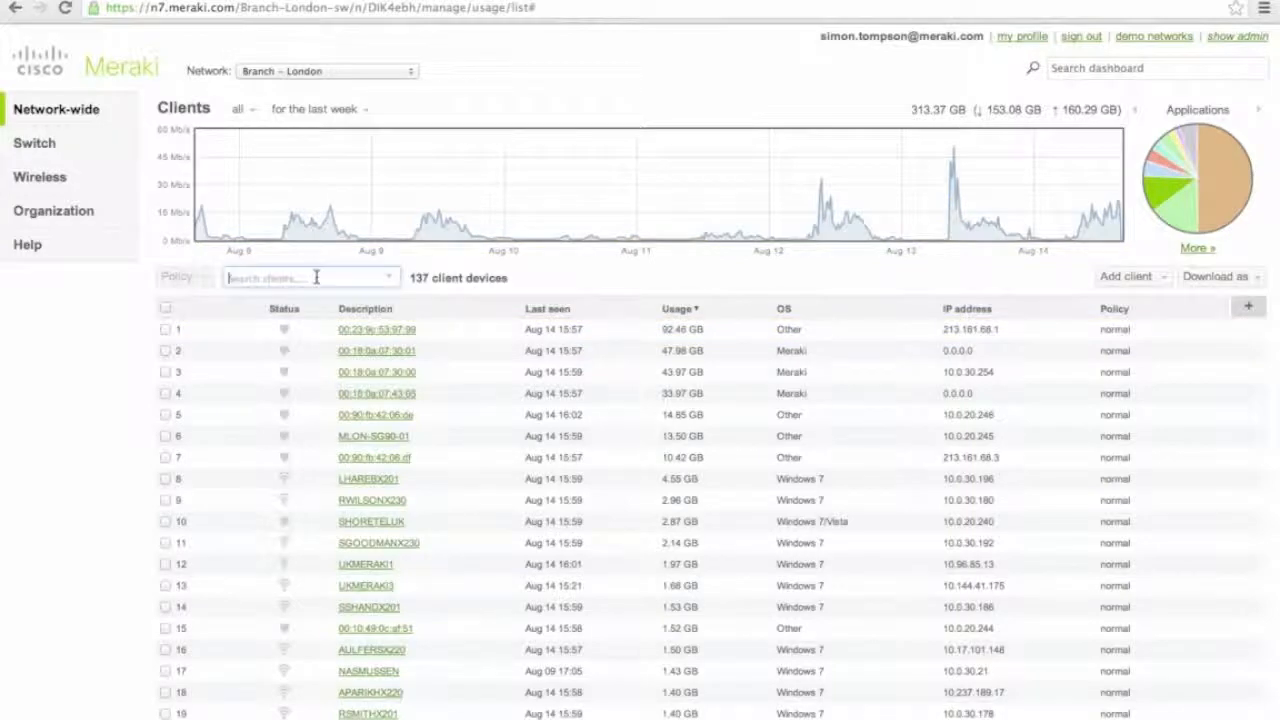
type("windows")
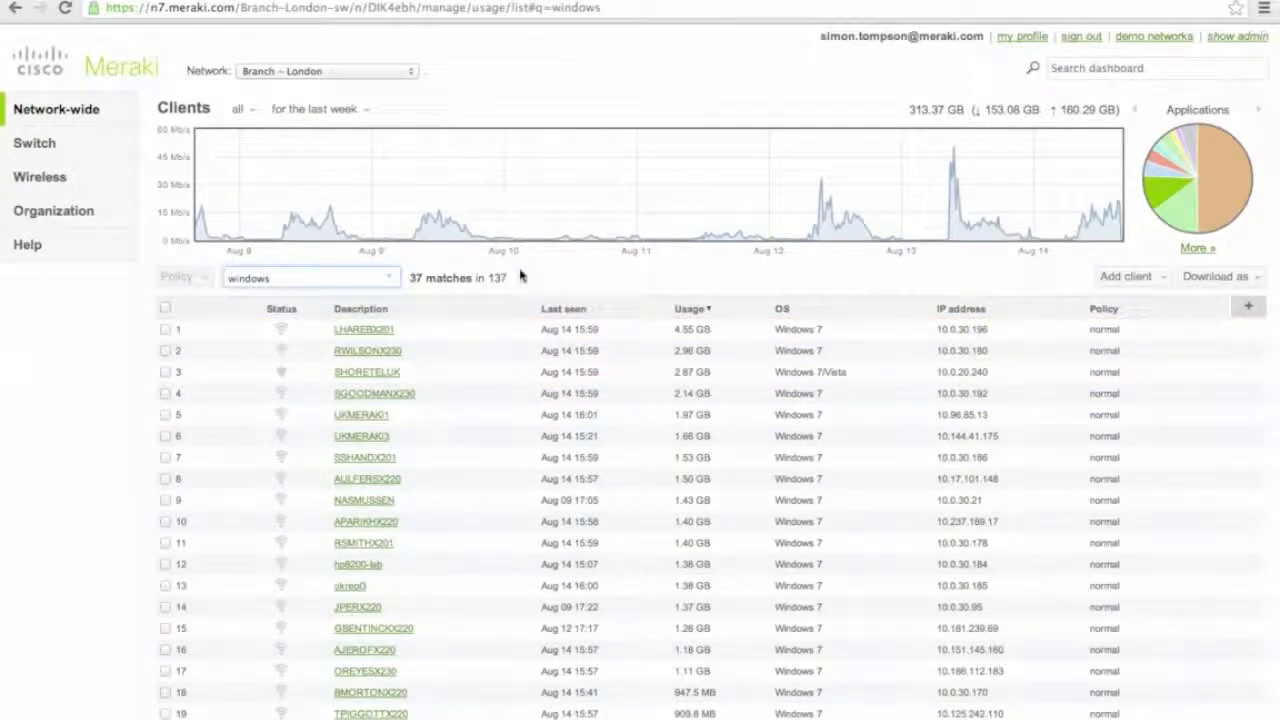
key("BackSpace")
key("BackSpace")
key("BackSpace")
key("BackSpace")
key("BackSpace")
key("BackSpace")
key("BackSpace")
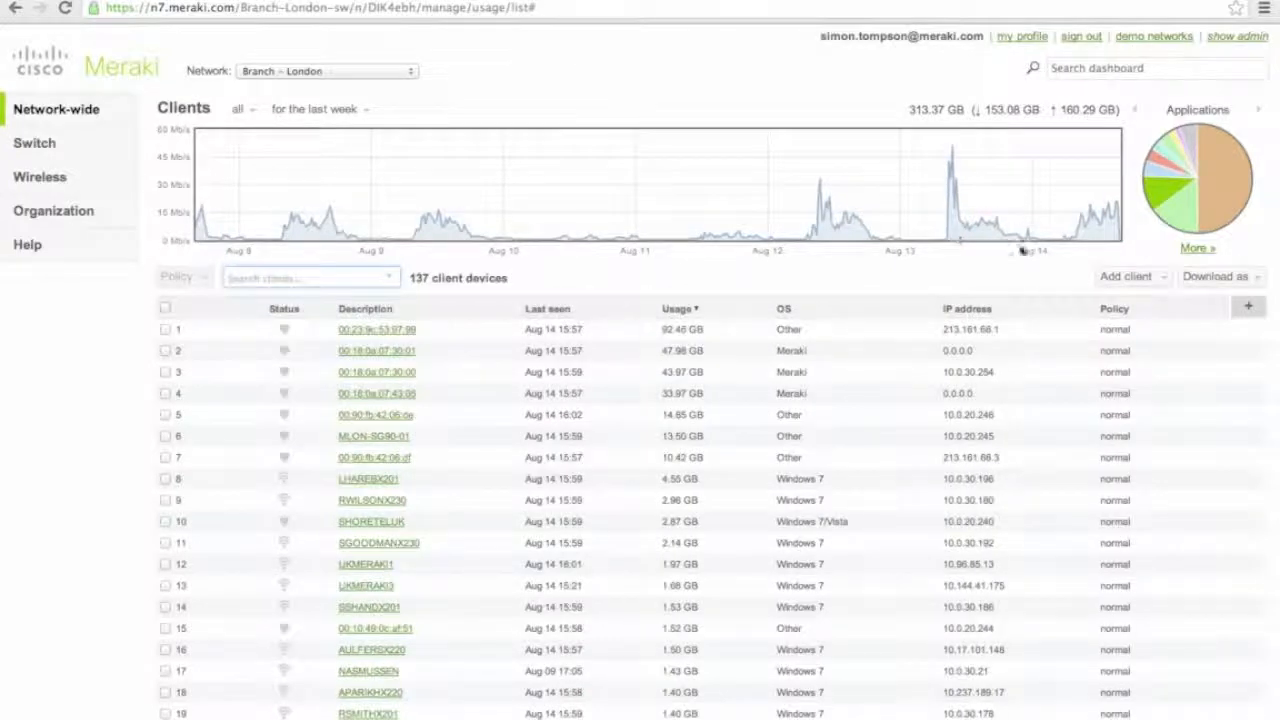
left_click(1245, 312)
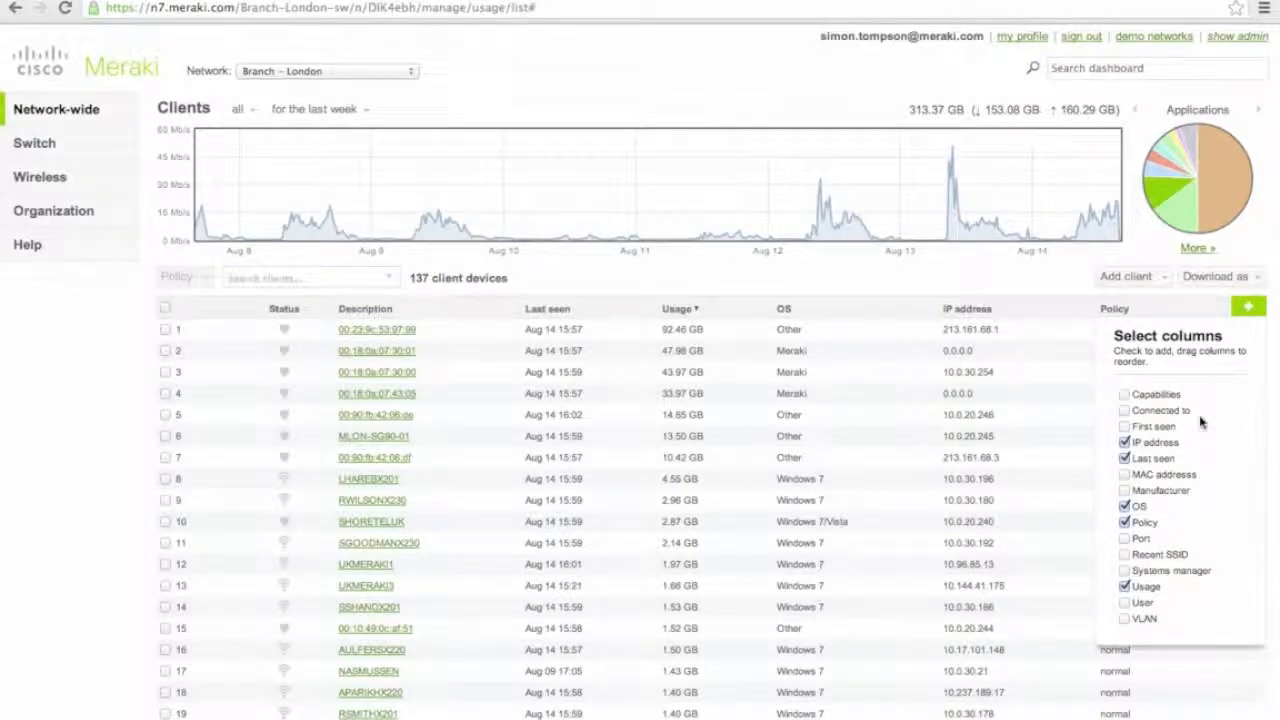
left_click(1027, 278)
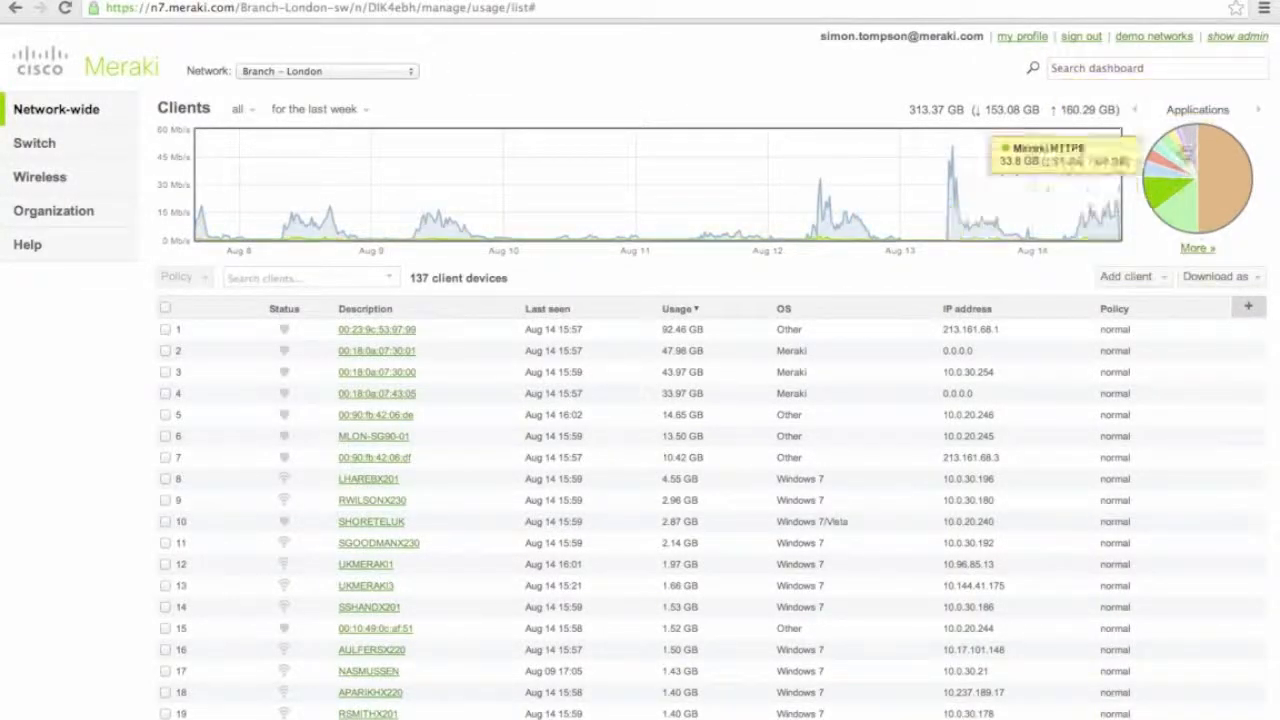
mouse_move(1207, 152)
mouse_move(1165, 160)
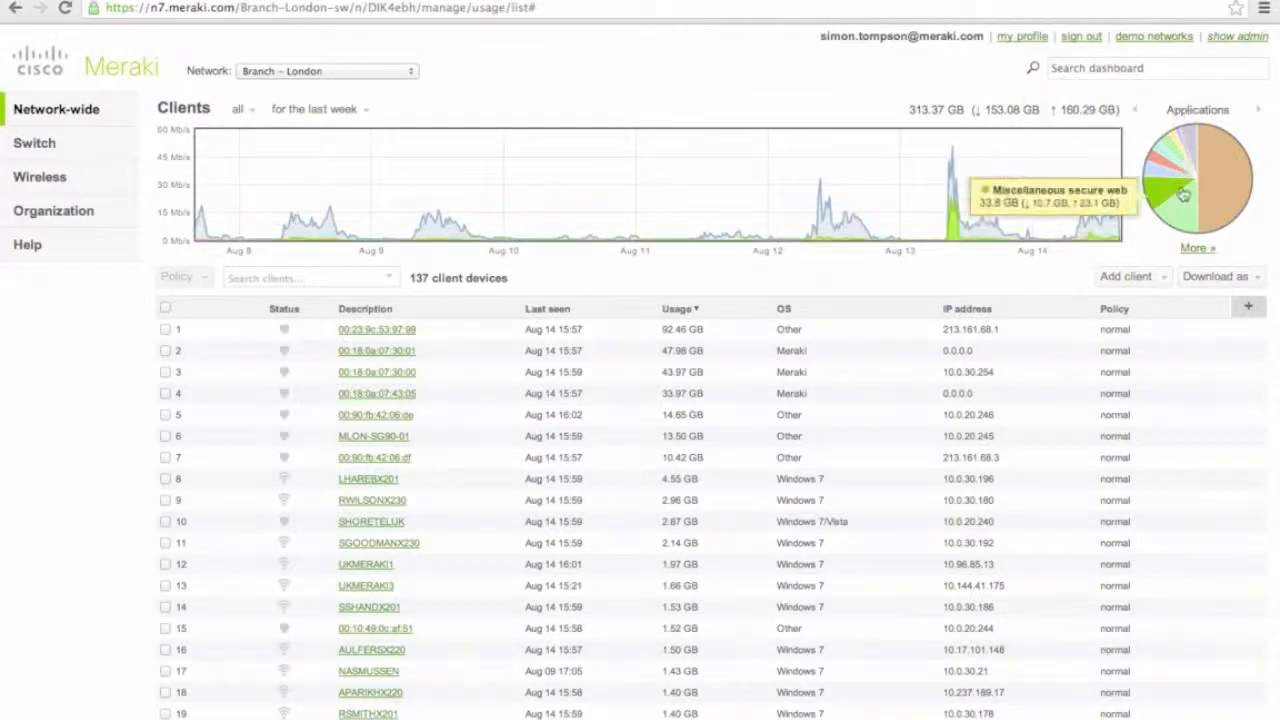
Open the YouTube usage details (3.33 GB) from the Applications details table.
left_click(1208, 251)
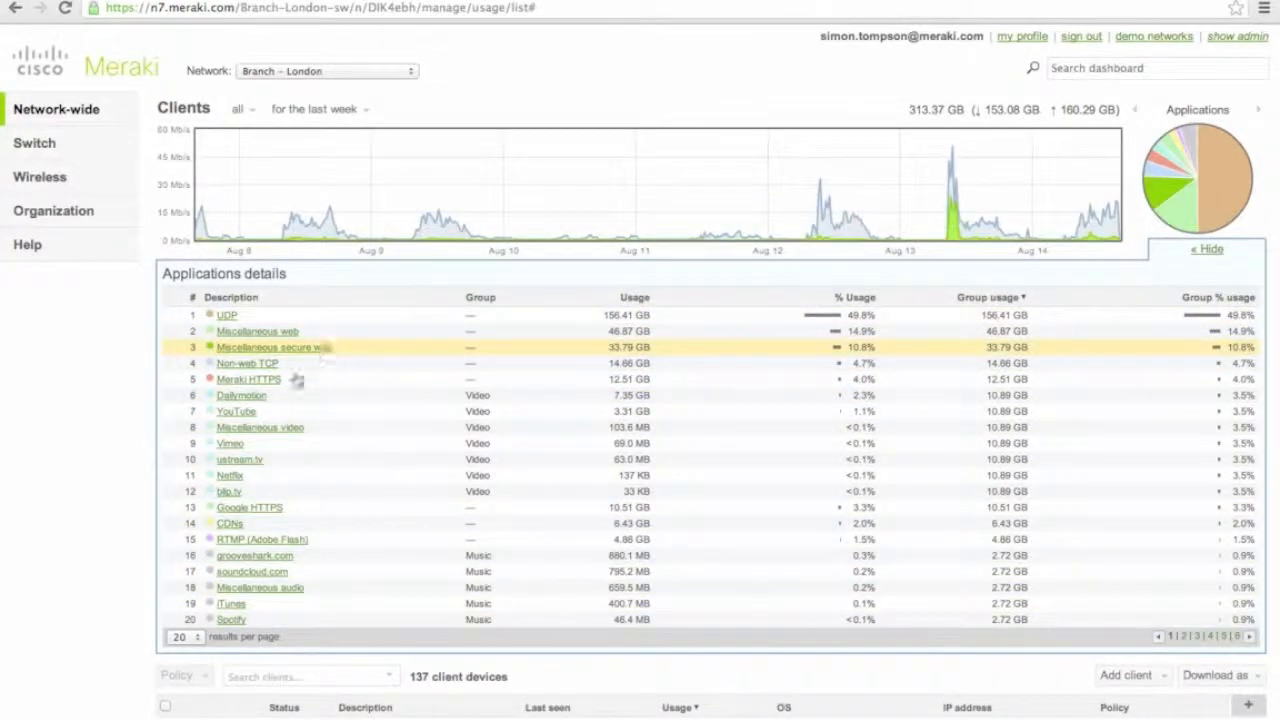
left_click(236, 412)
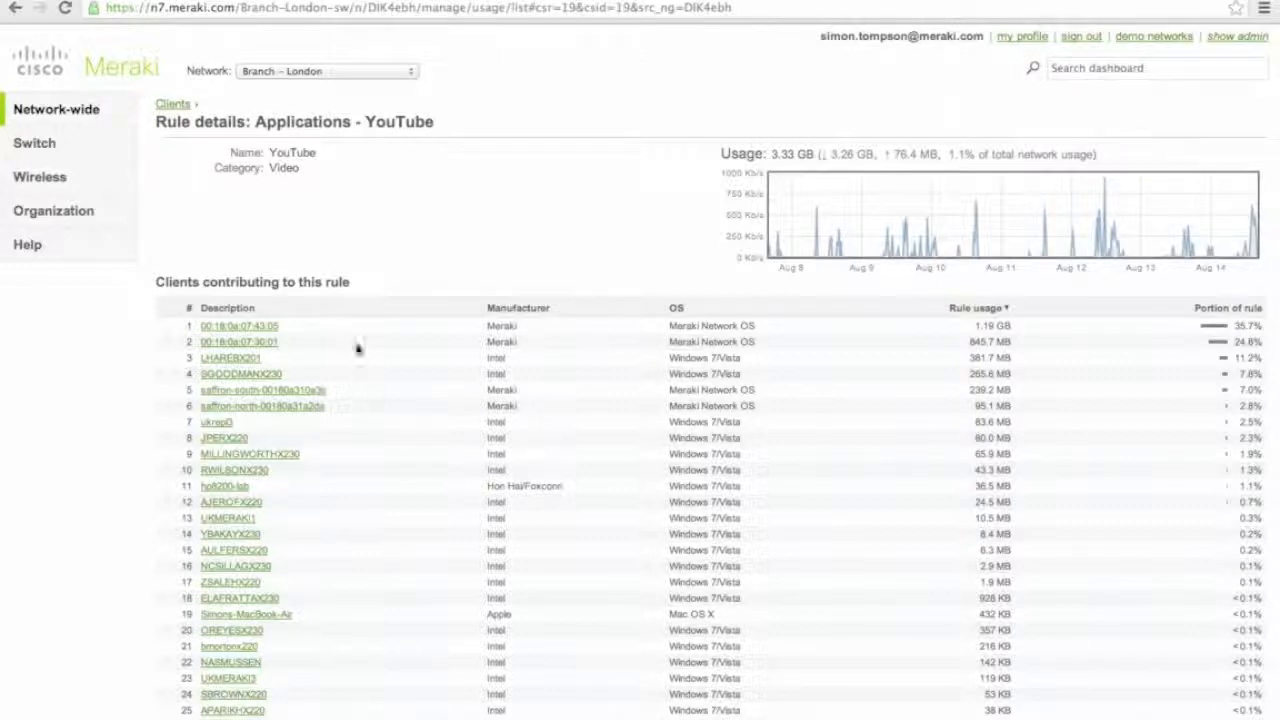
Start a packet capture for client LHAREBX201, filtered to its MAC address.
left_click(226, 362)
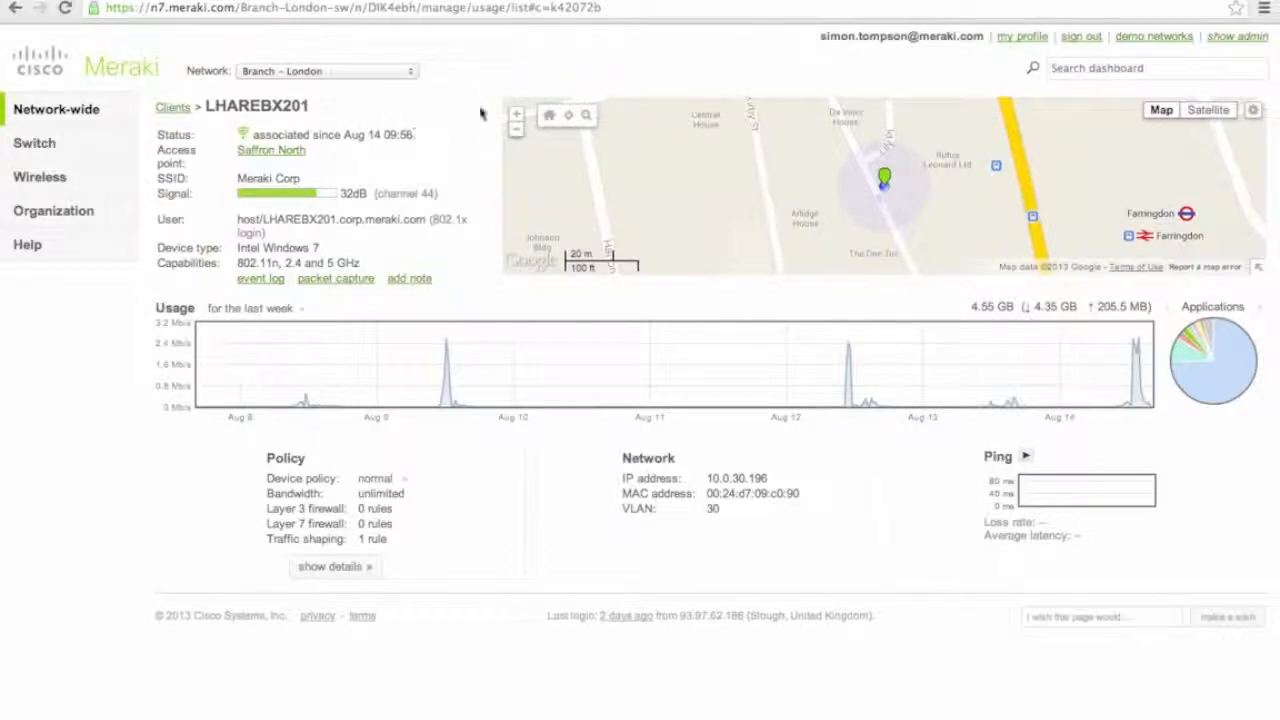
left_click(515, 119)
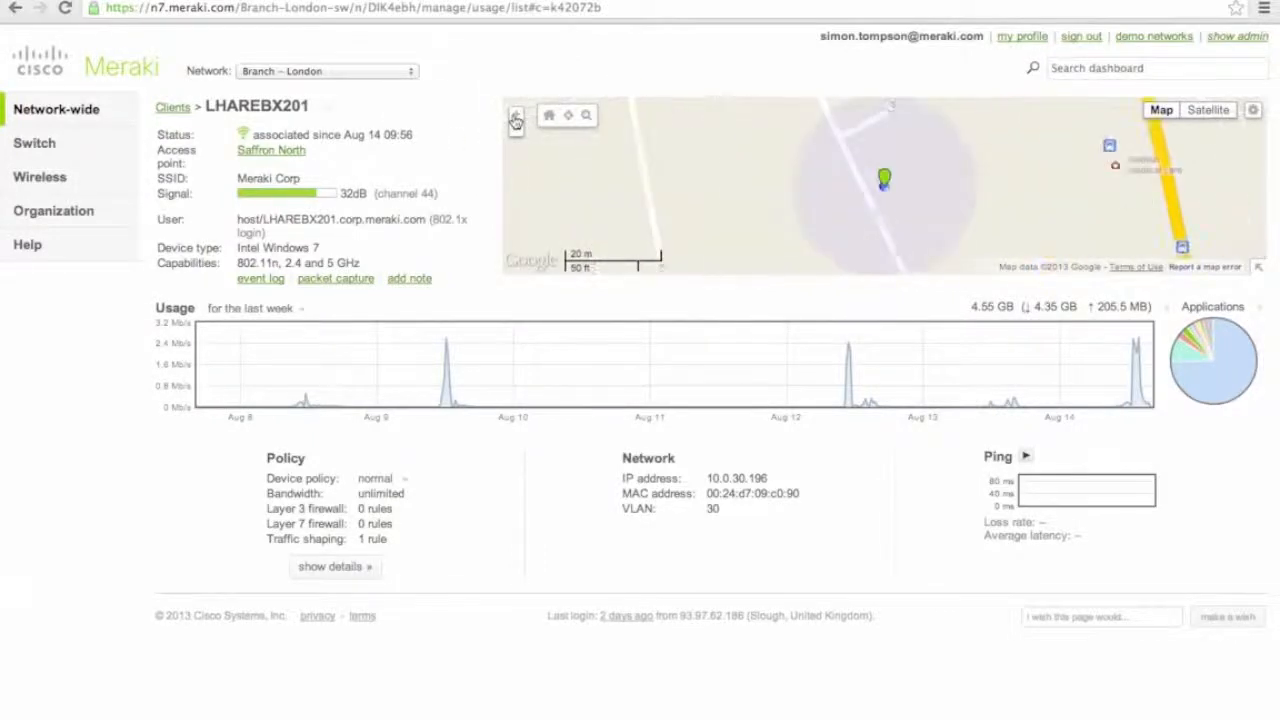
mouse_move(887, 181)
left_click(329, 284)
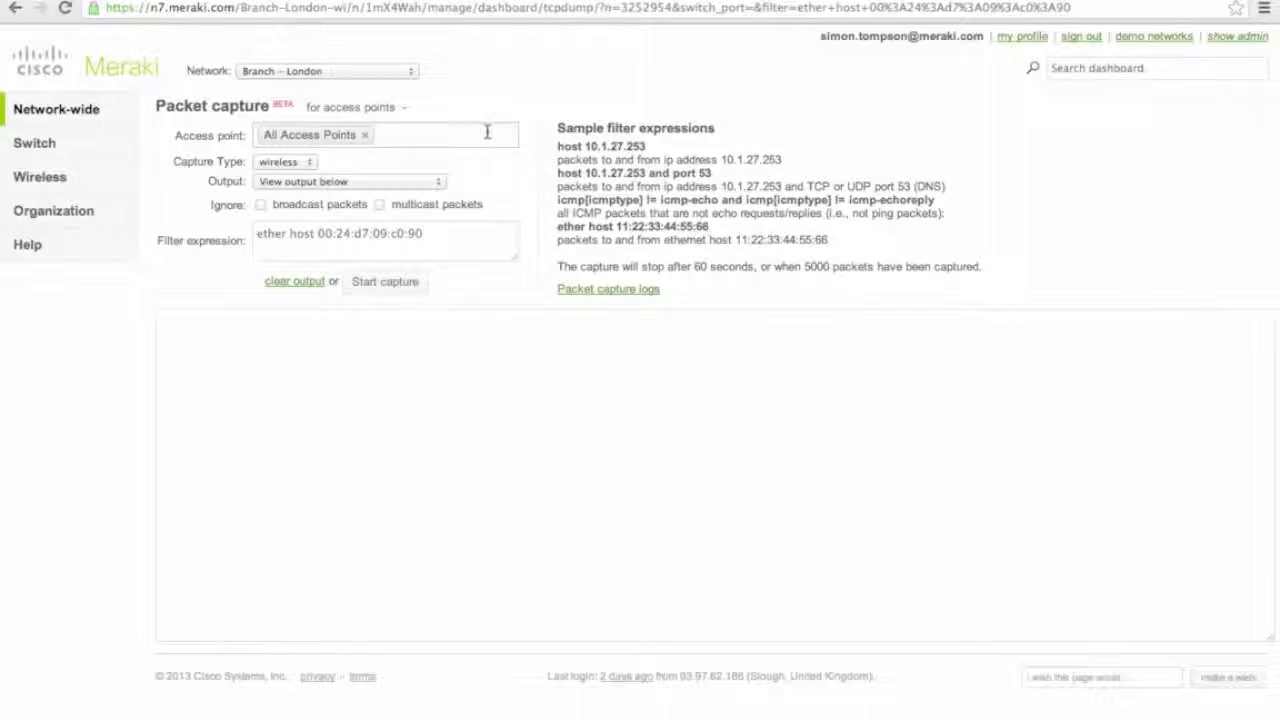
left_click(387, 183)
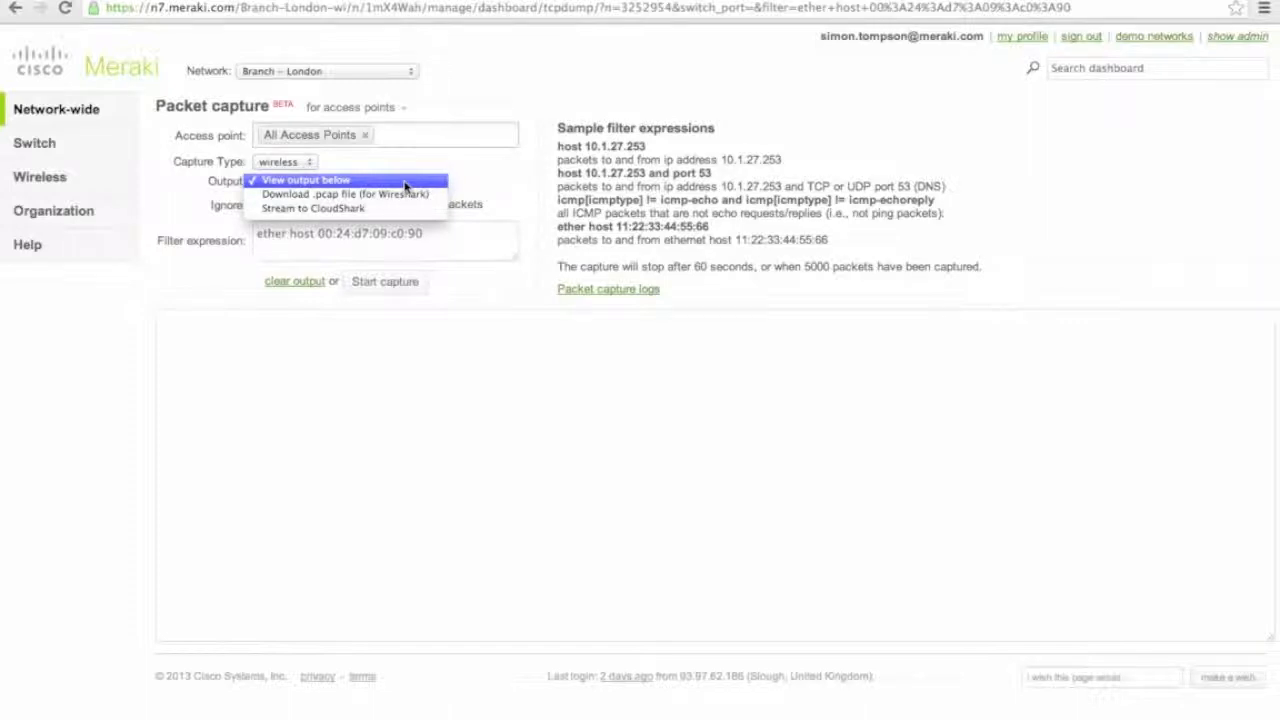
left_click(492, 186)
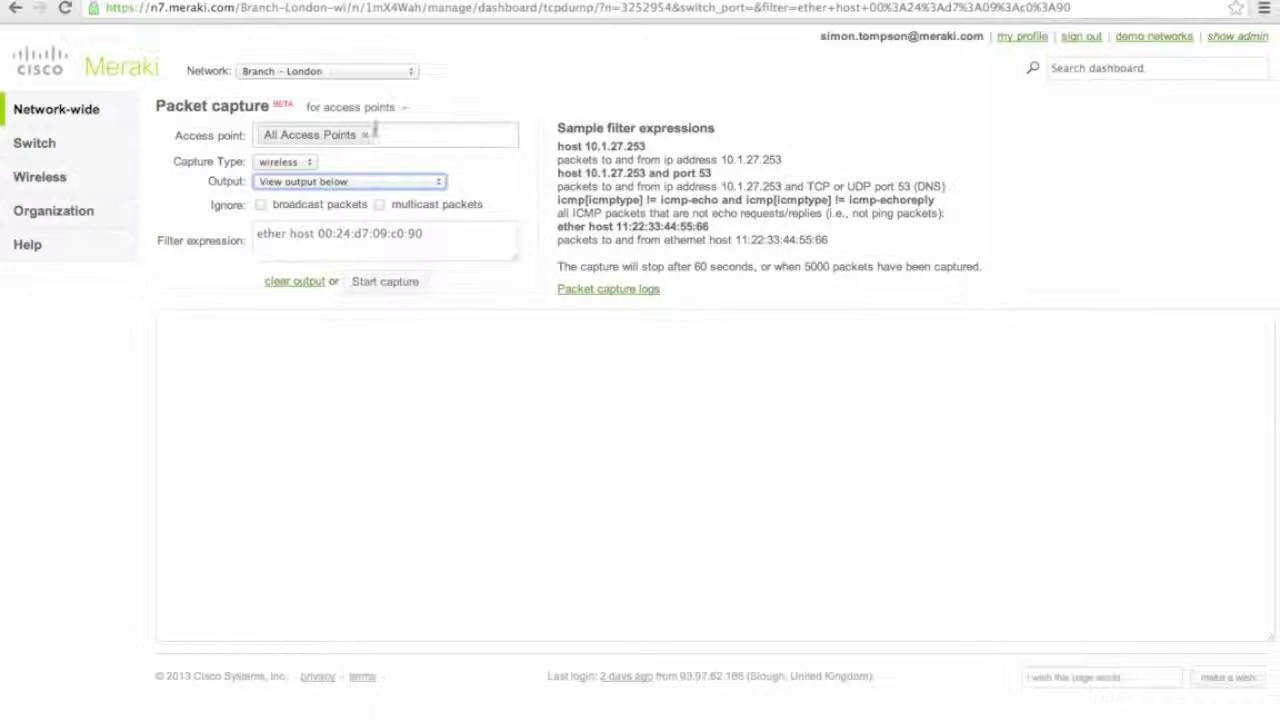
mouse_move(94, 137)
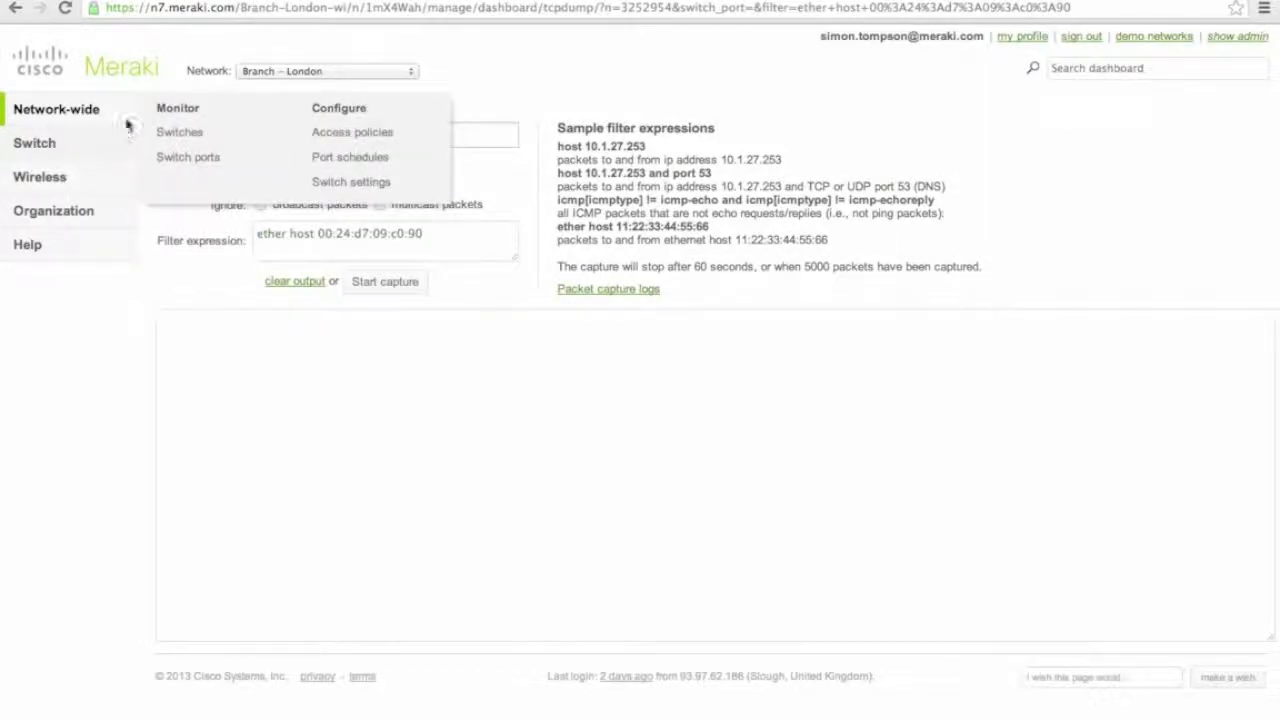
Search the client list for 'mlon' and open the MLON-SG90-01 details.
left_click(14, 8)
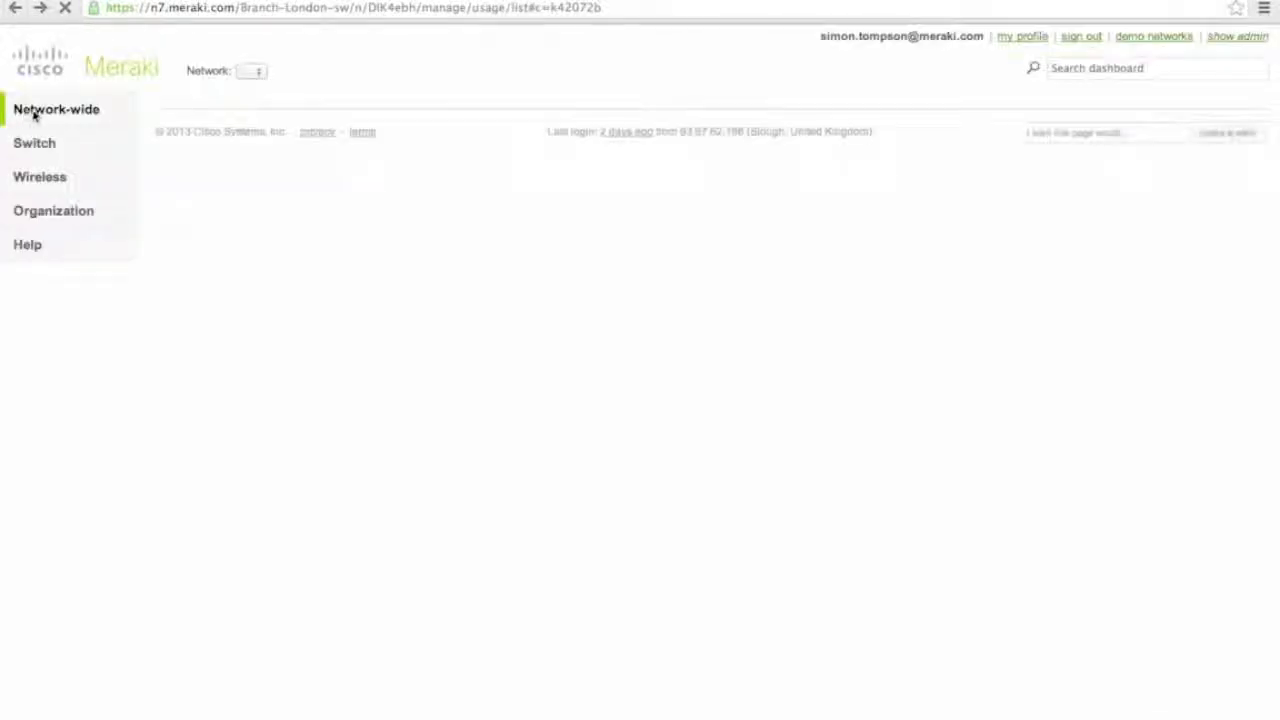
mouse_move(37, 112)
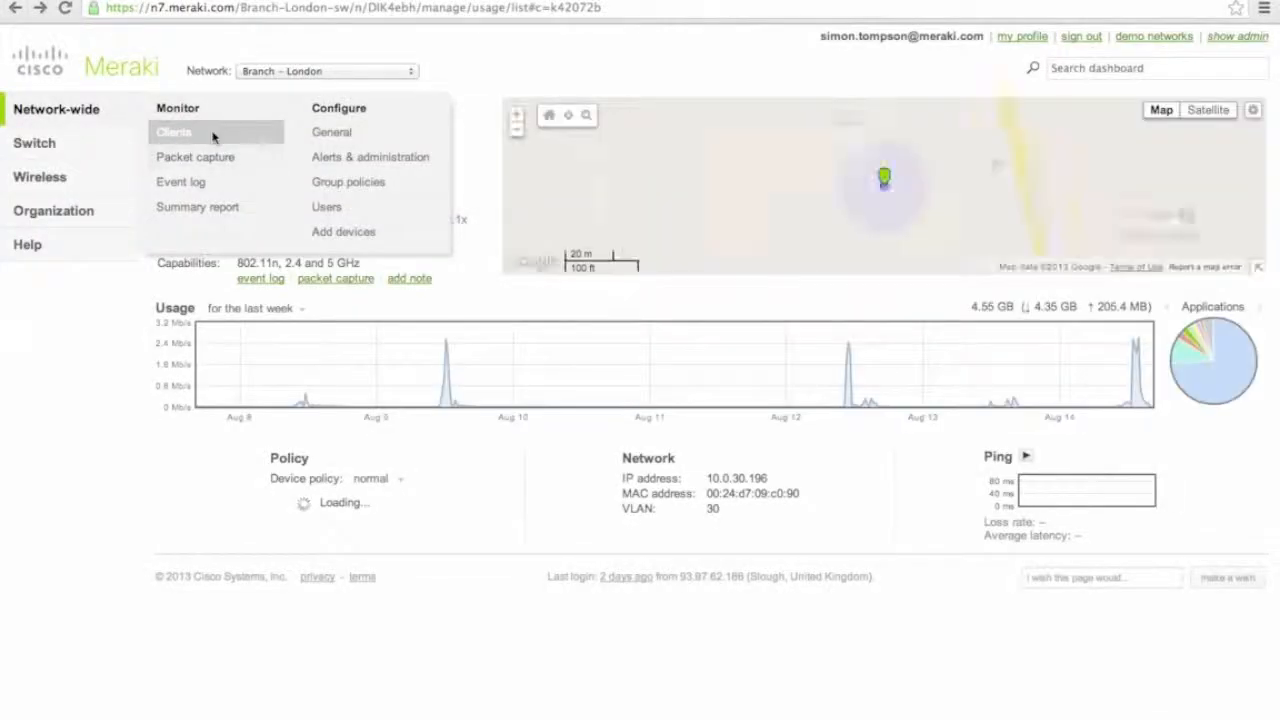
left_click(213, 135)
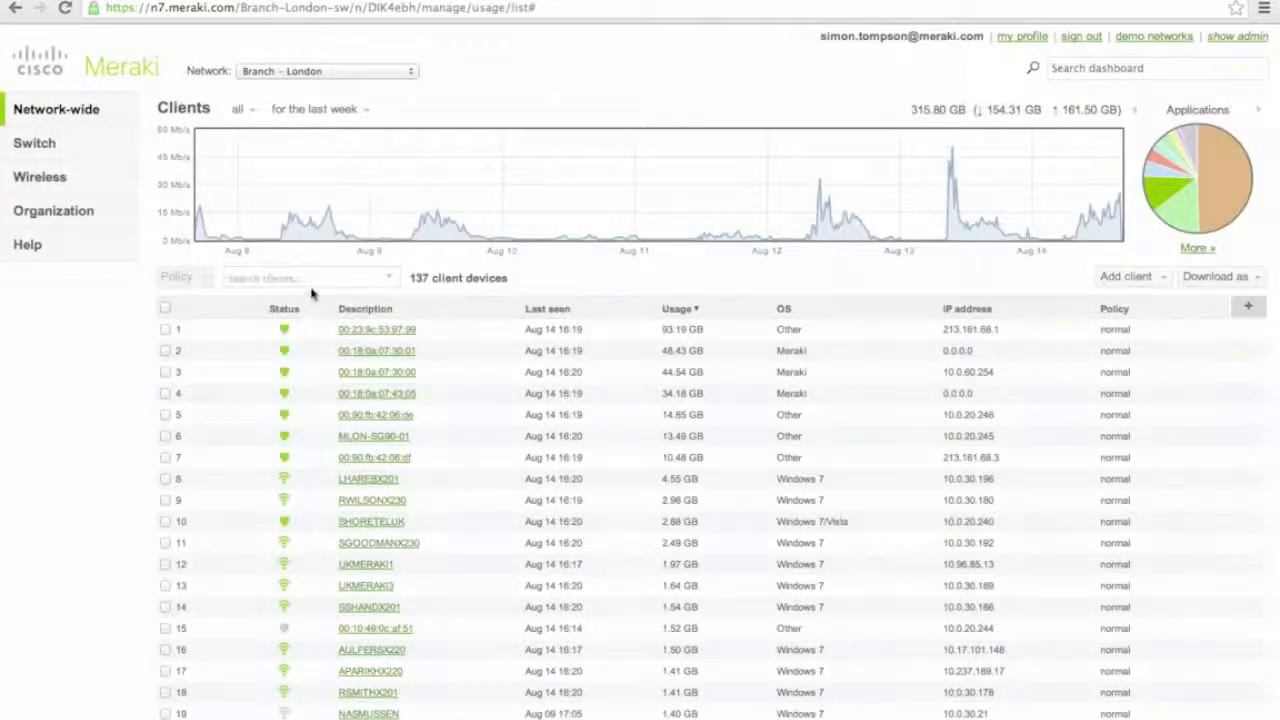
left_click(307, 280)
type("ml")
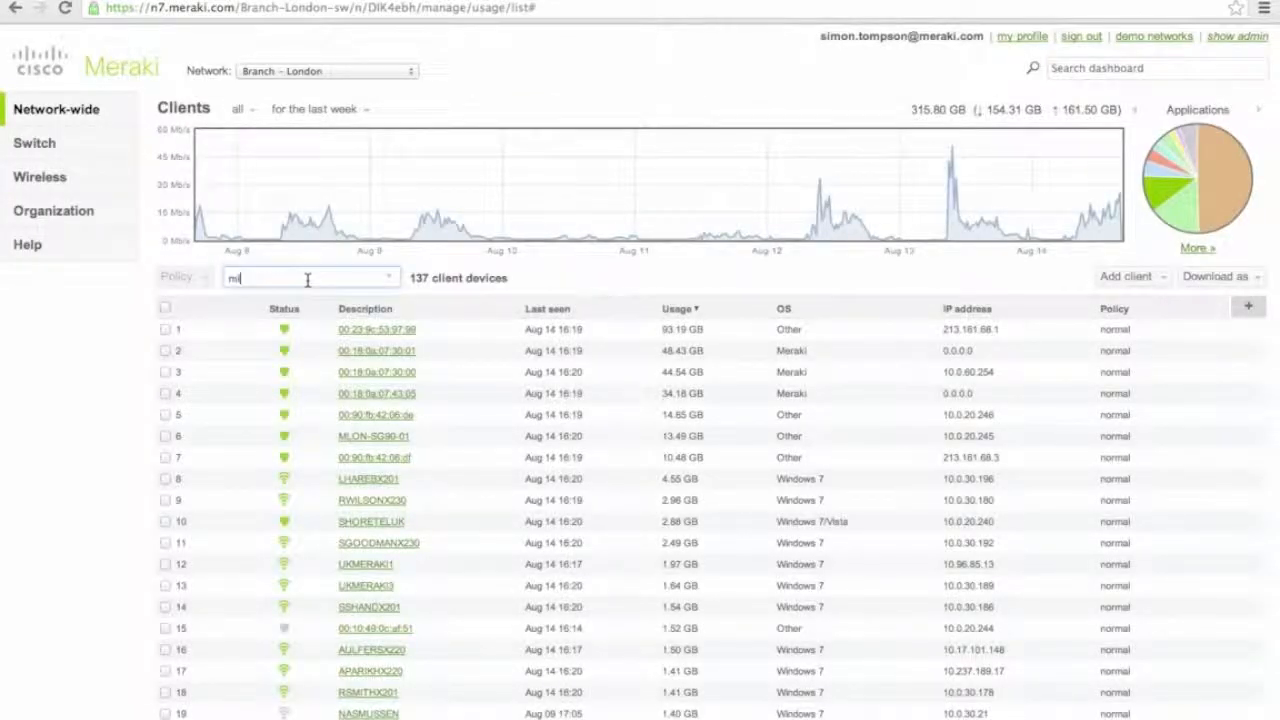
type("on")
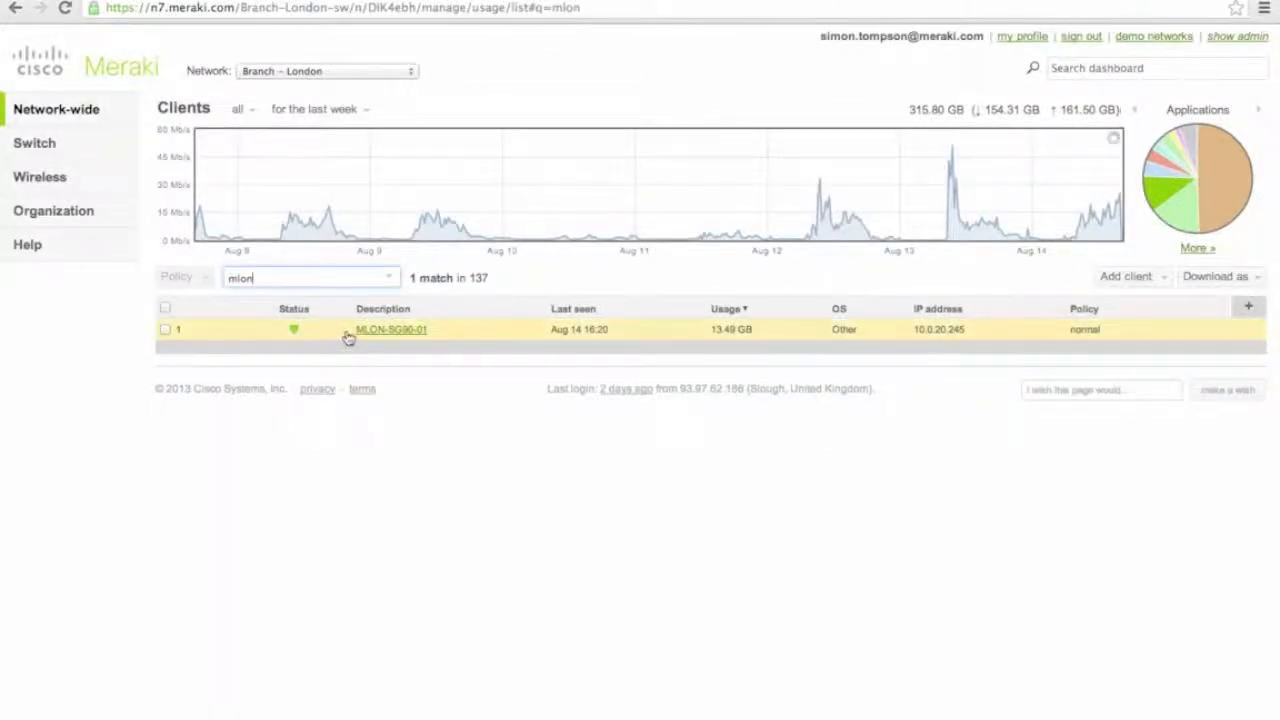
left_click(380, 333)
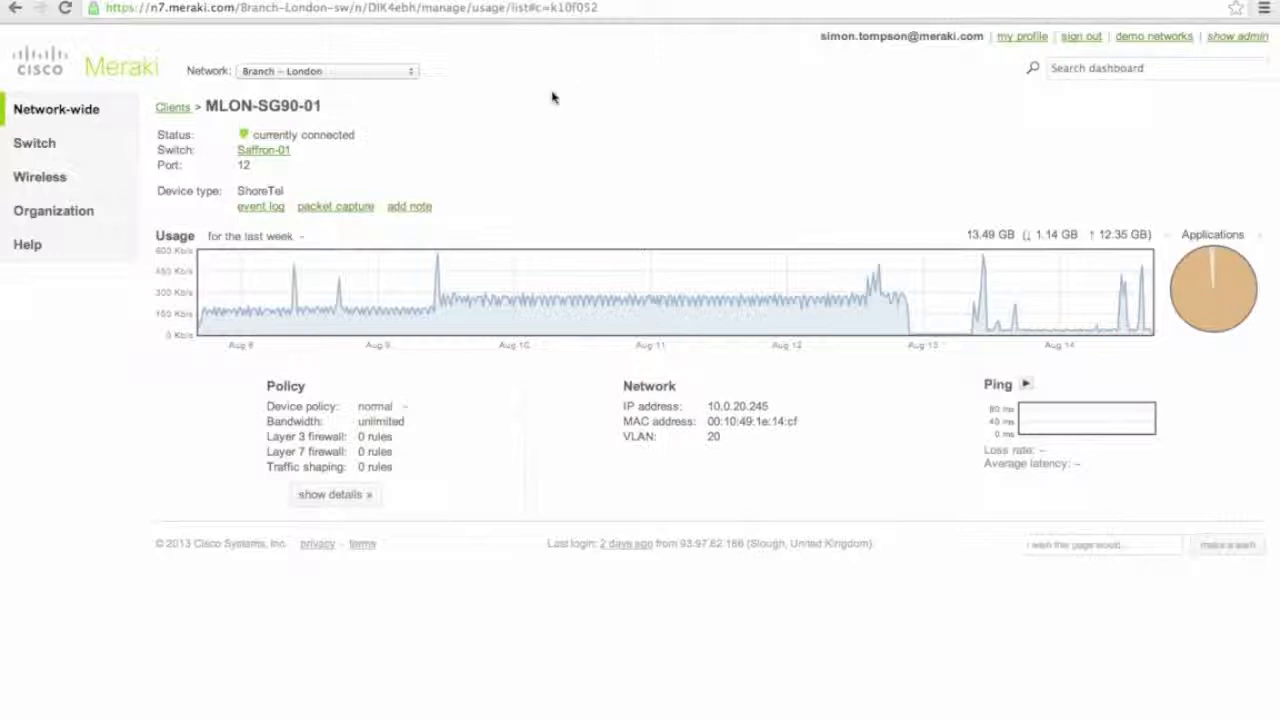
Configure a port 12 capture with 'The whole ball of wax' verbosity, streamed to CloudShark.
left_click(321, 210)
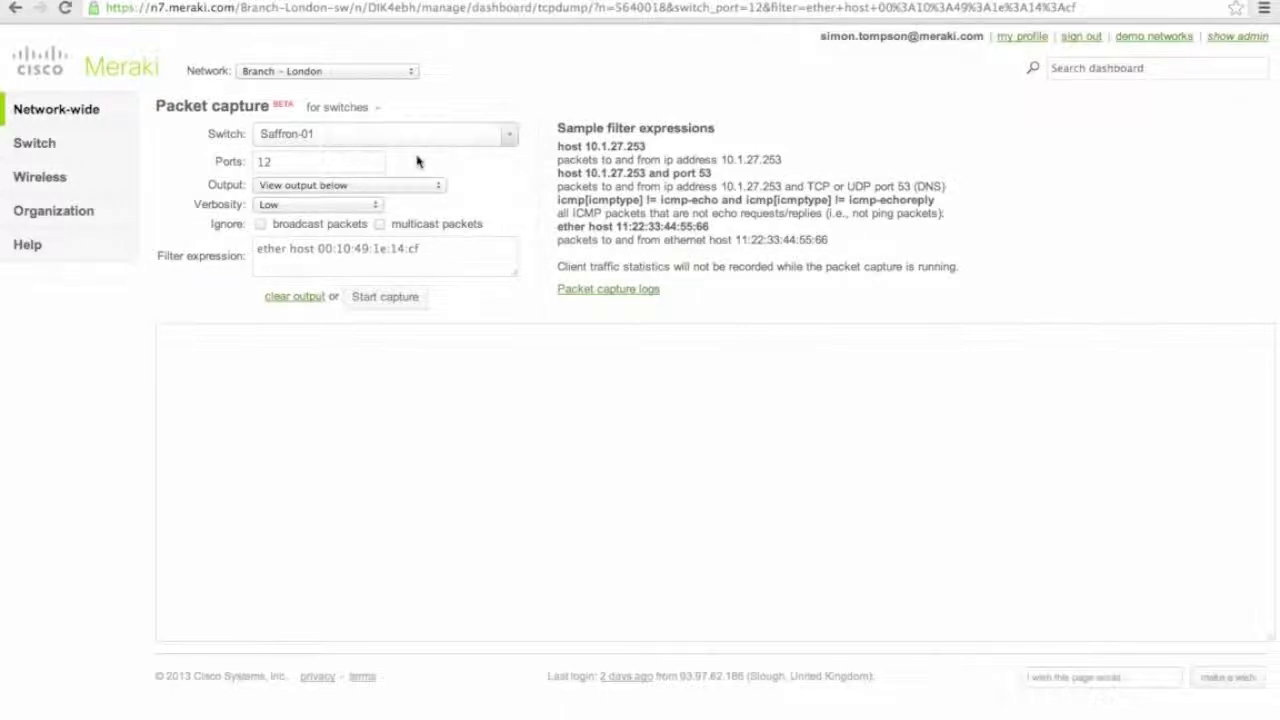
left_click(369, 208)
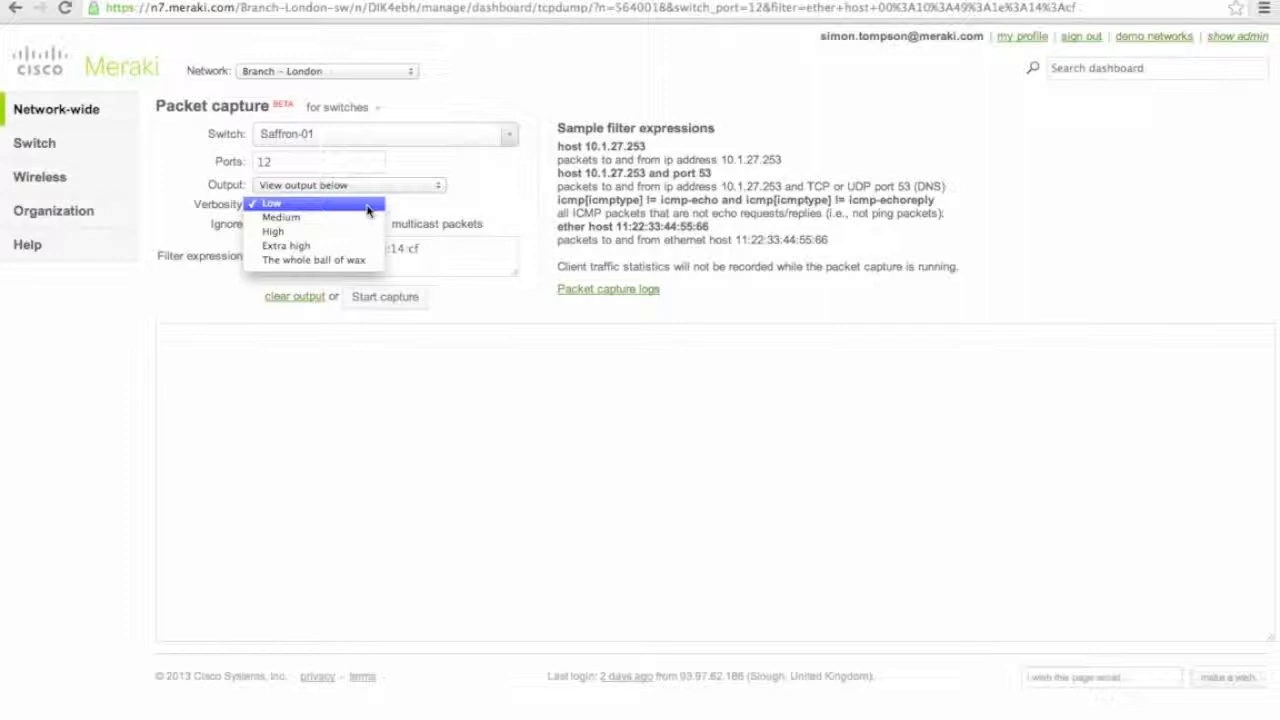
left_click(374, 264)
left_click(490, 199)
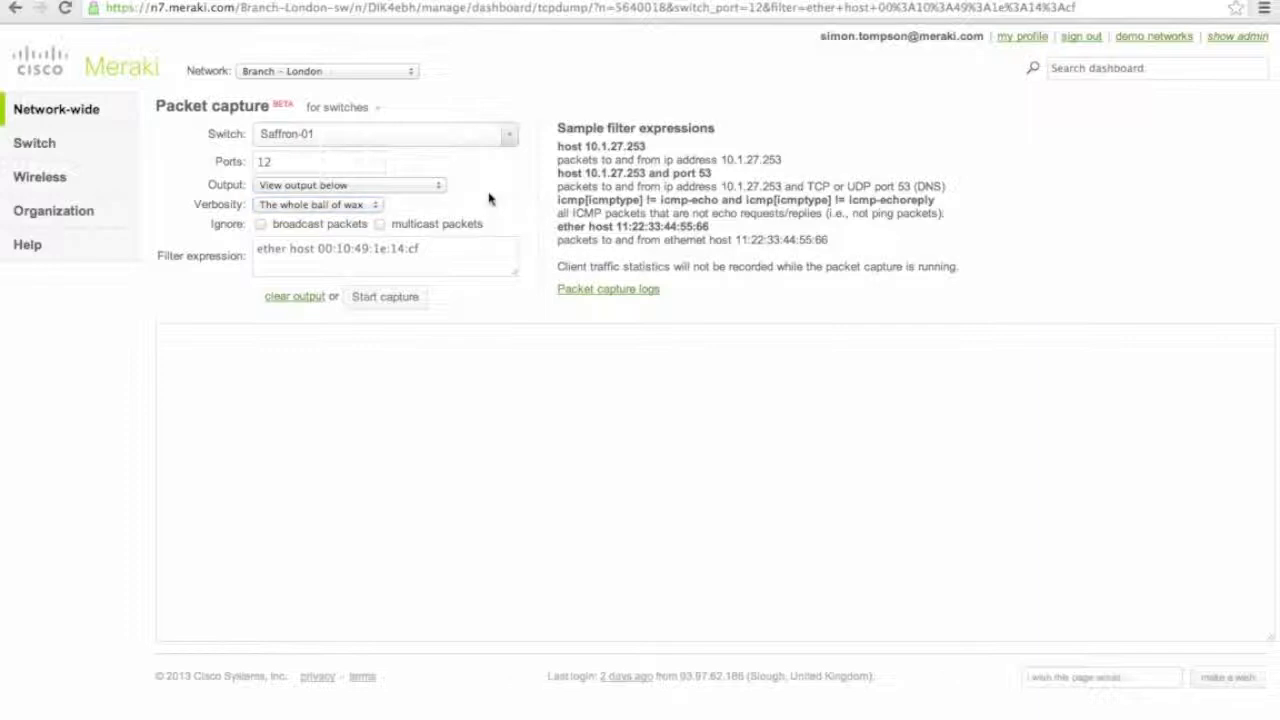
left_click(345, 187)
left_click(347, 216)
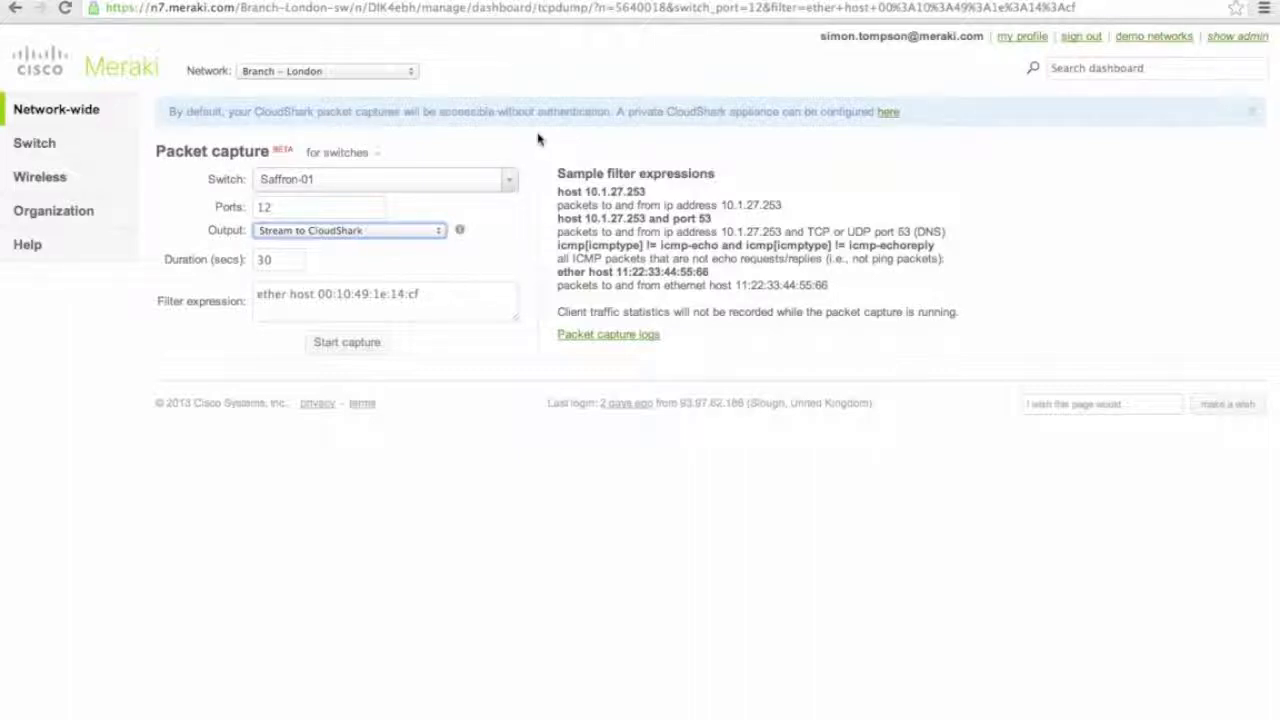
Run the 30-second capture, open it on CloudShark, and expand Frame 1.
left_click(341, 345)
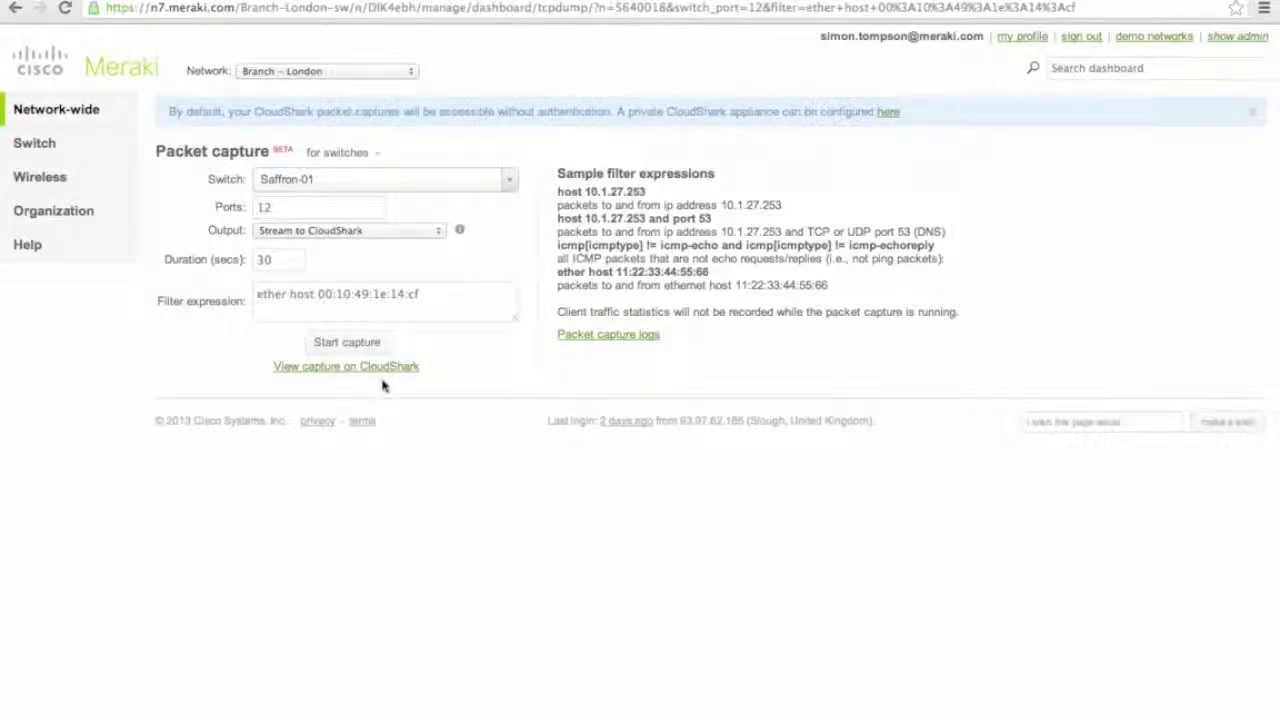
left_click(316, 368)
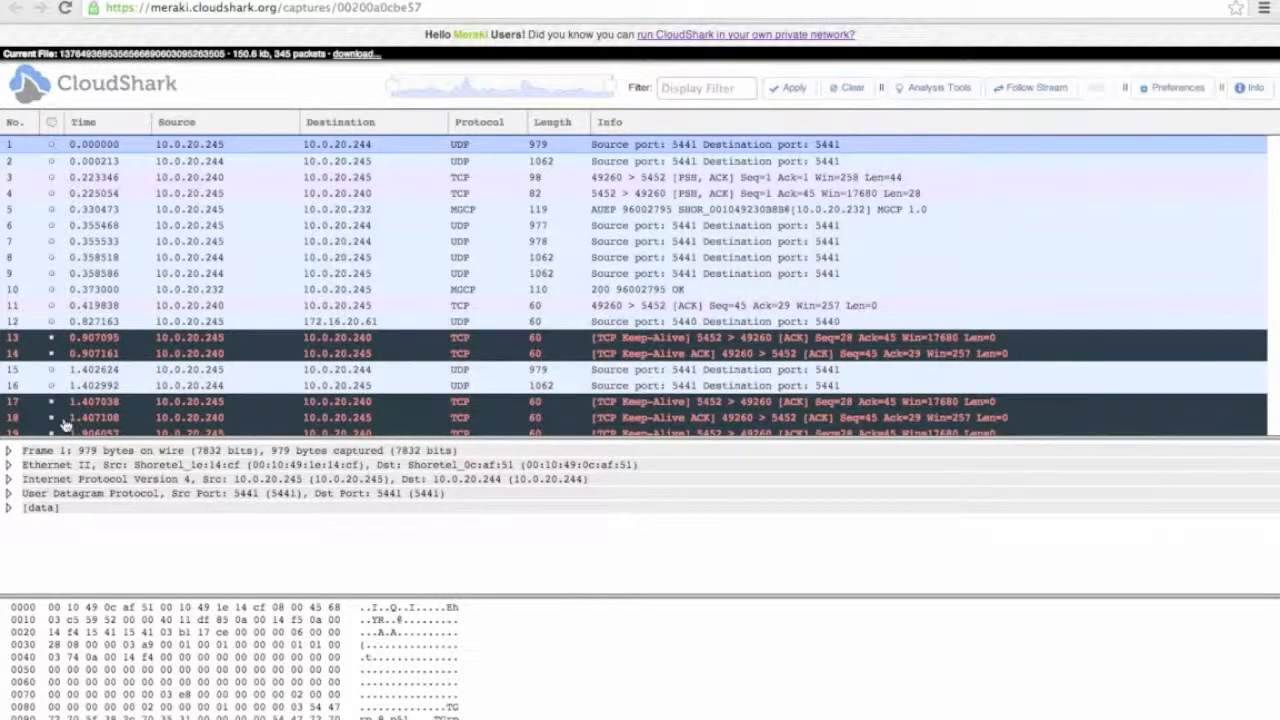
left_click(9, 451)
Collapse Frame 1, try an ldap display filter, then filter the packets to tcp.
left_click(9, 451)
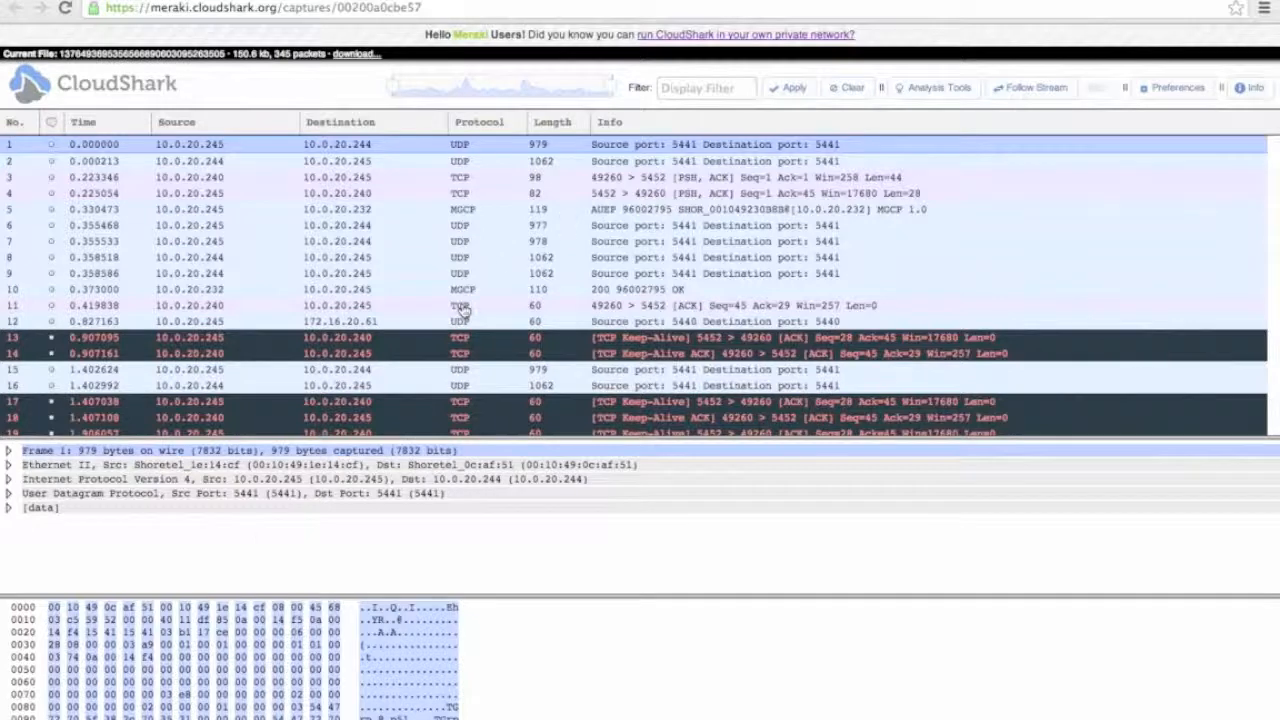
left_click(708, 87)
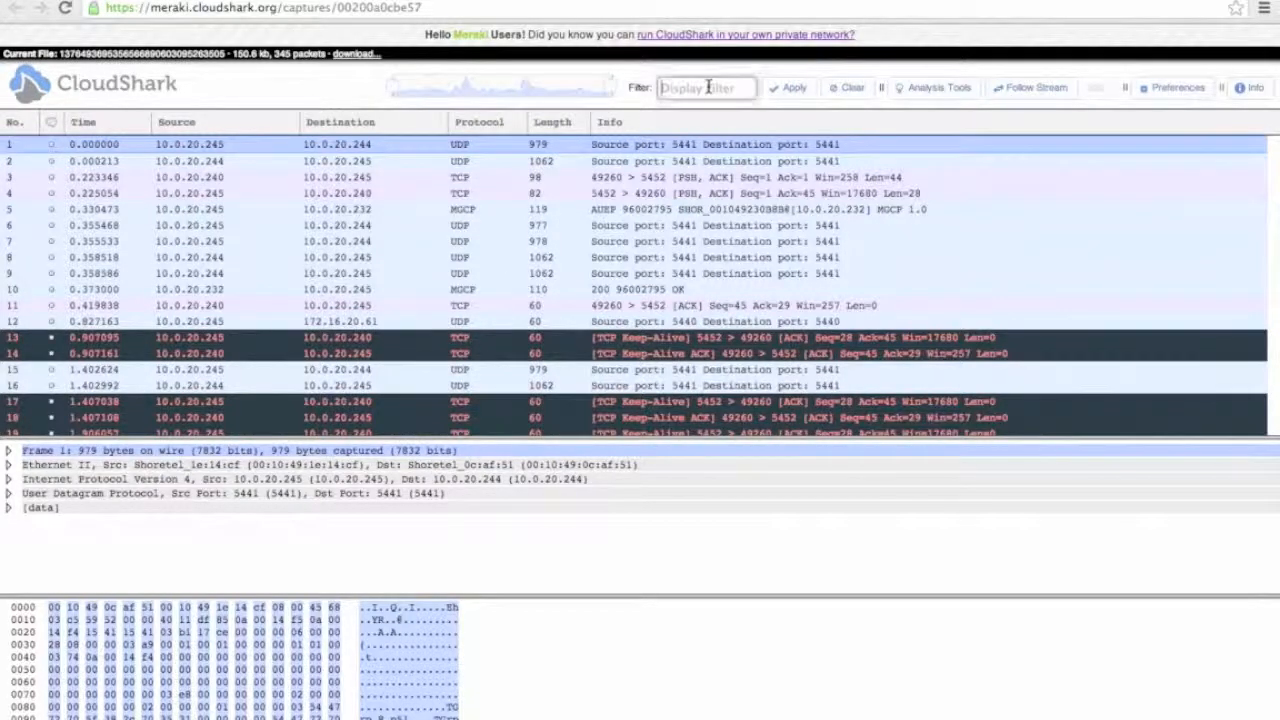
type("ipap")
key("Return")
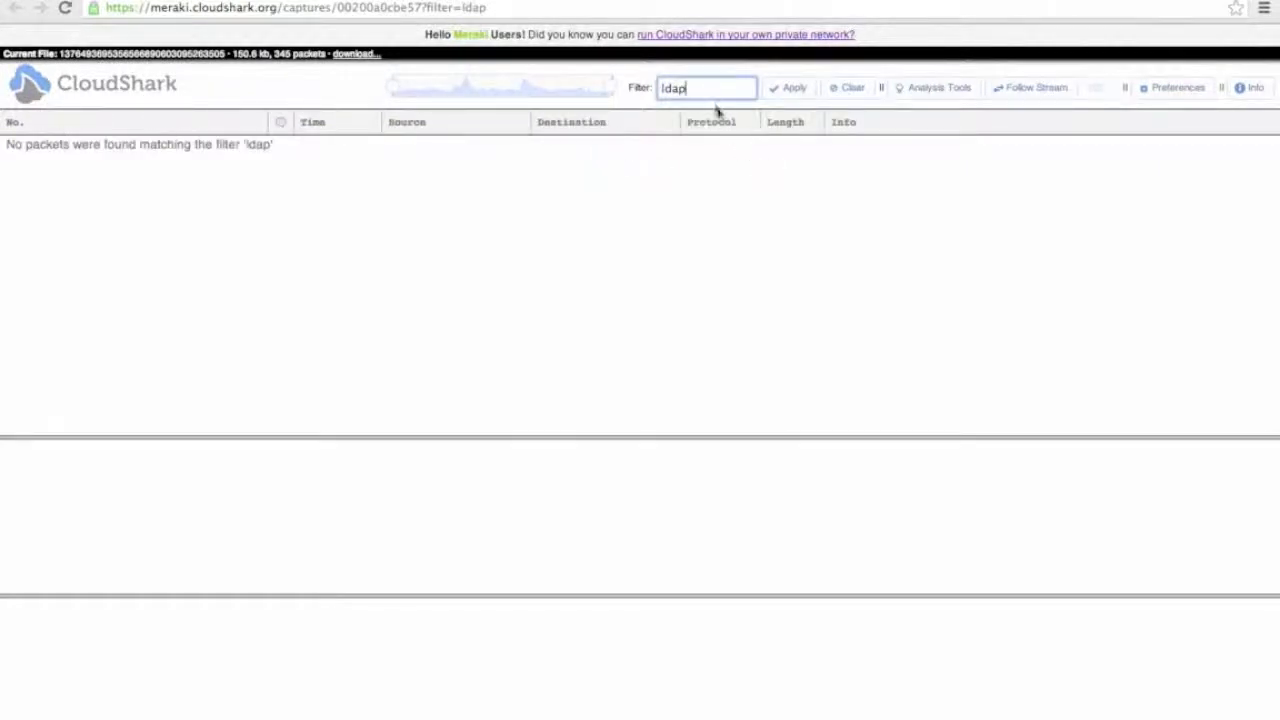
double_click(709, 89)
type("tcp")
key("Return")
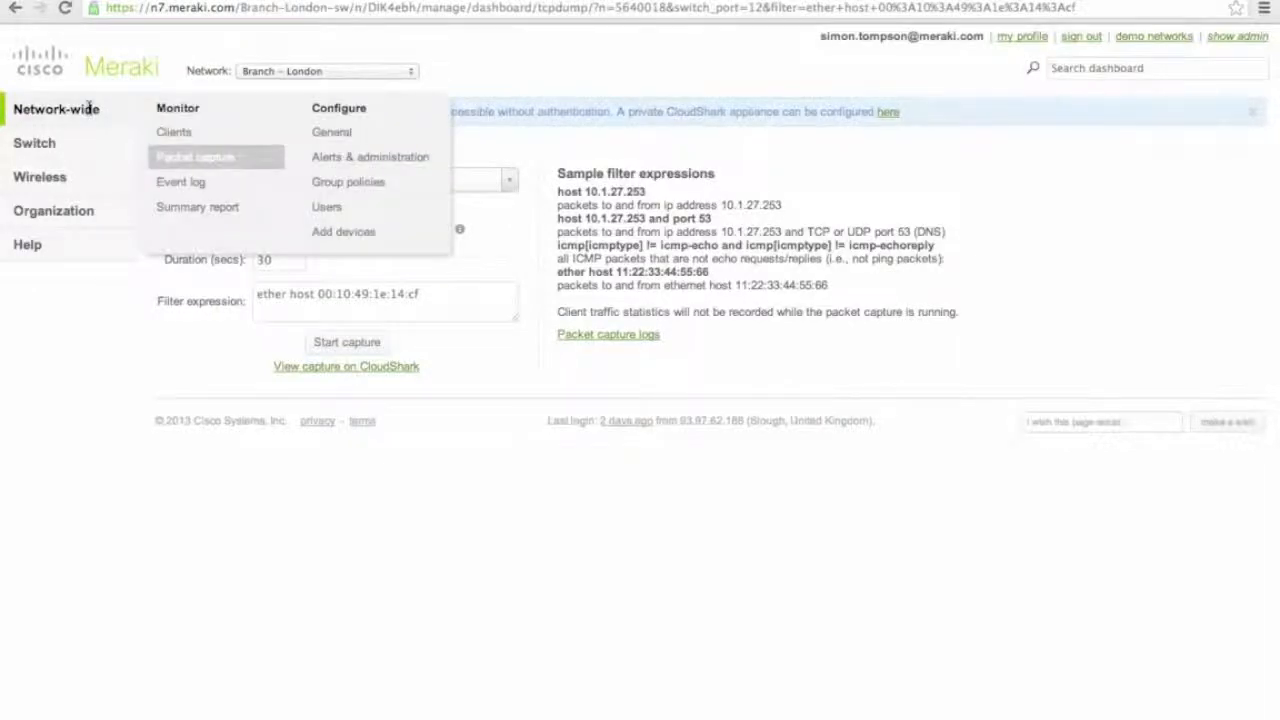
Return to the MLON-SG90-01 client page and open switch Saffron-01's details.
left_click(12, 7)
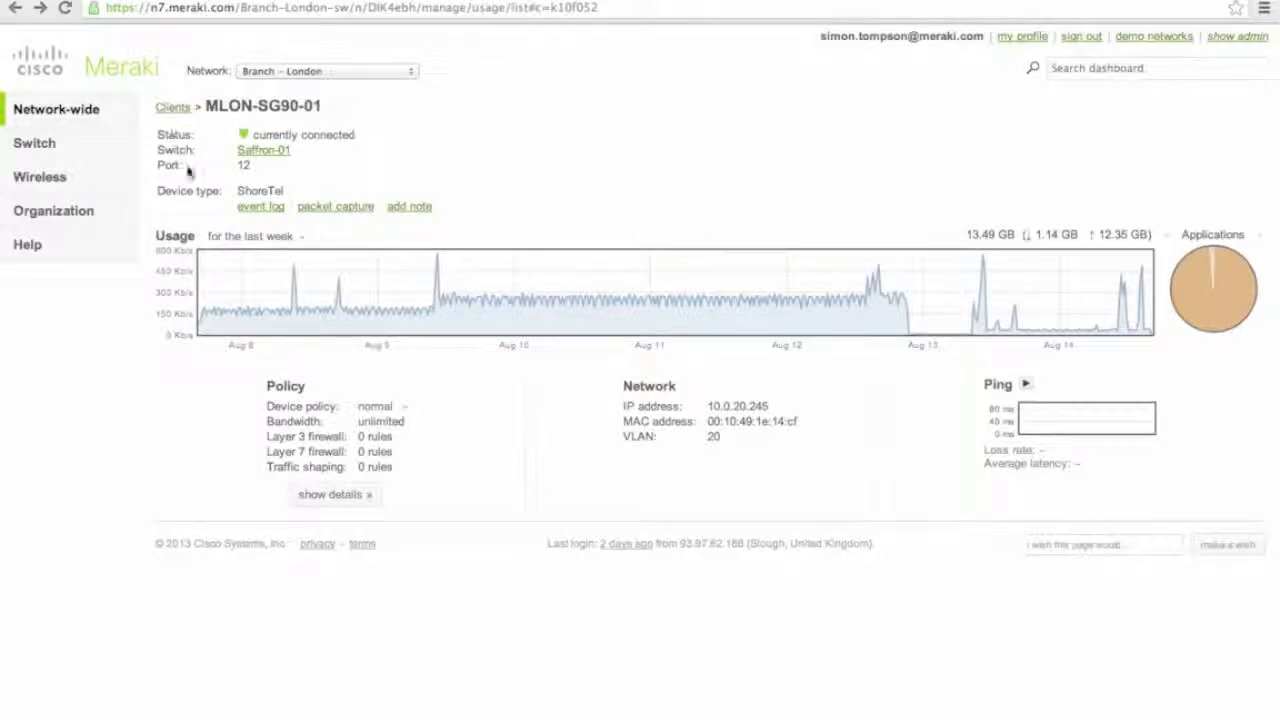
left_click(266, 152)
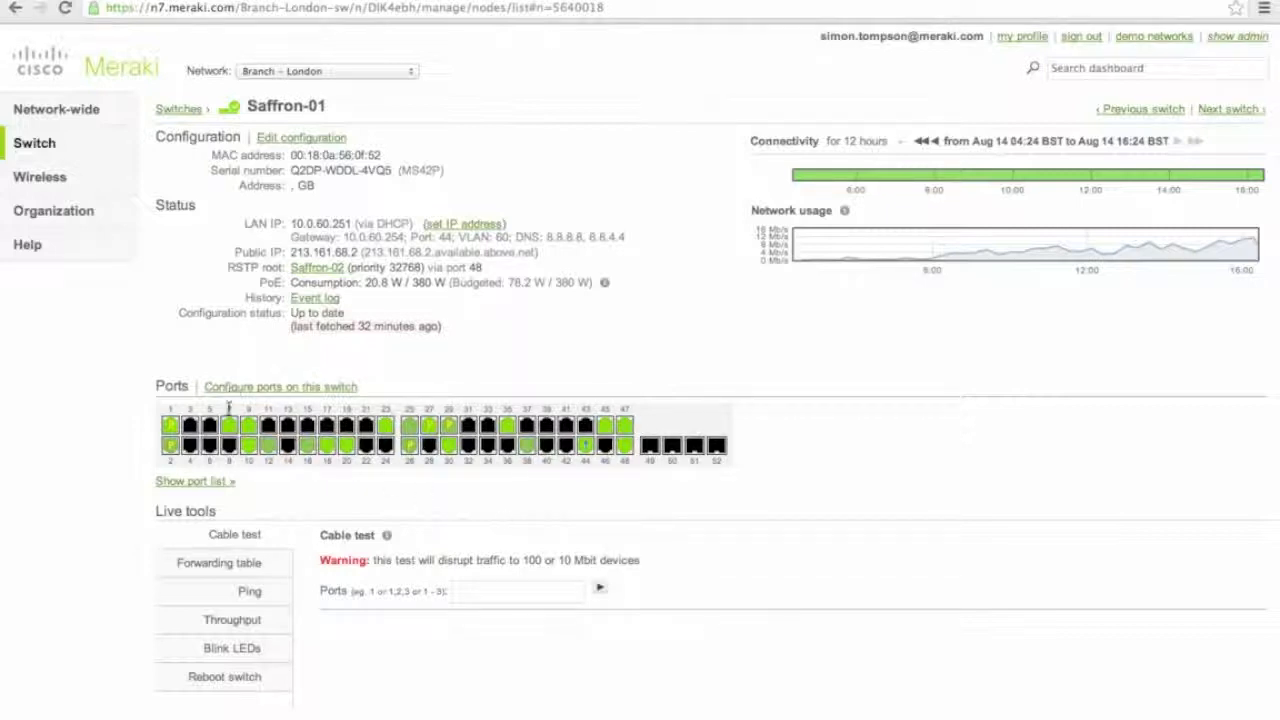
Run a cable test on Saffron-01 ports 7-10.
left_click(489, 594)
type("7-")
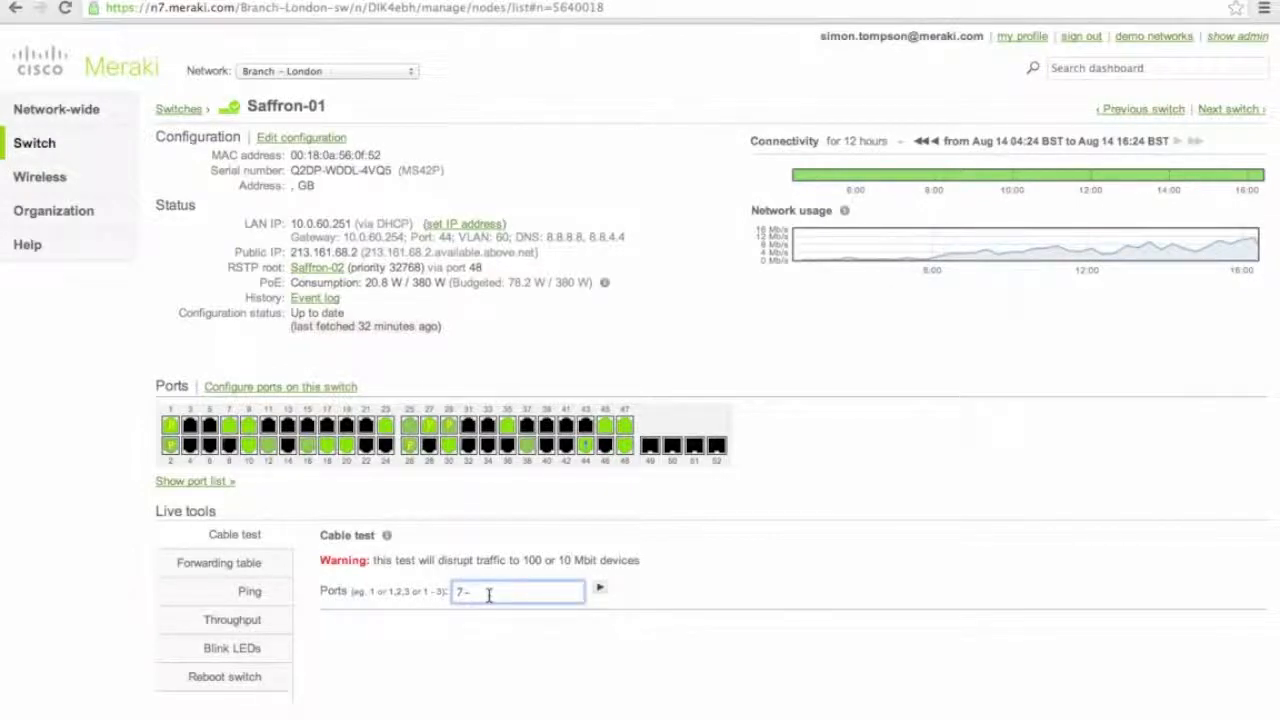
type("10")
left_click(600, 589)
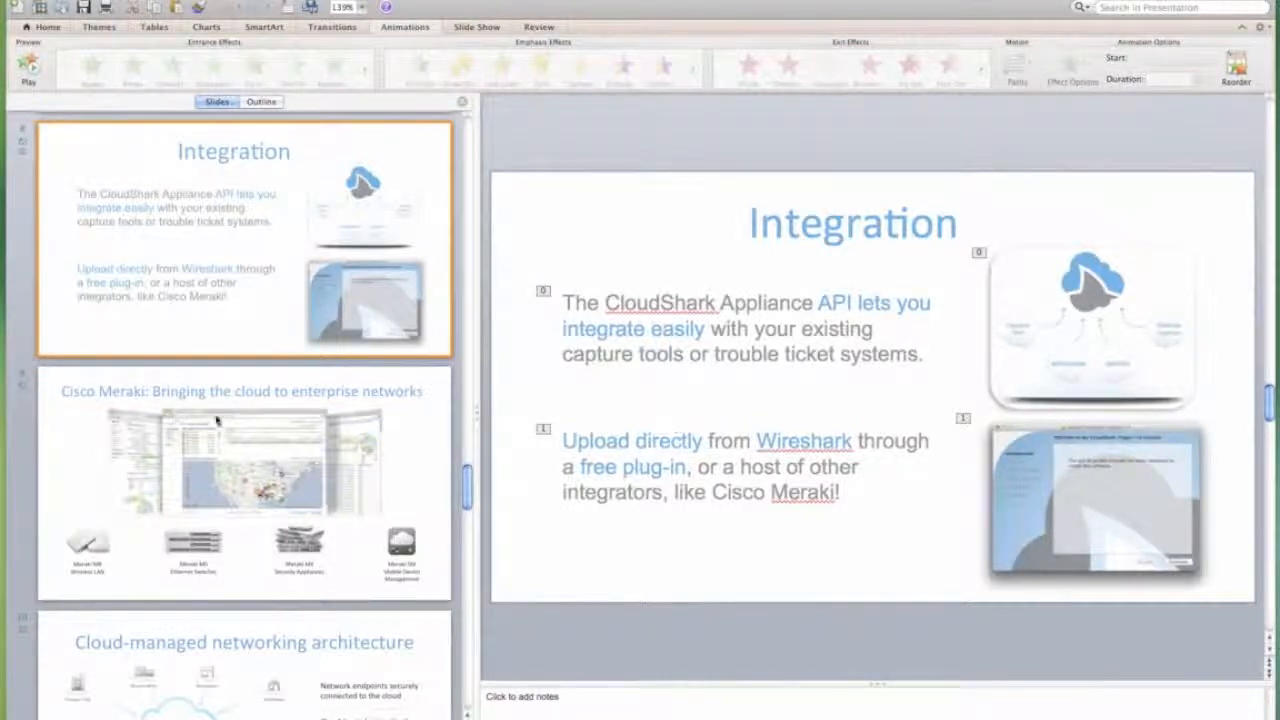
Leave the PowerPoint slides and return to the Meraki Wireless network overview in Chrome.
scroll(405, 535, "down", 5)
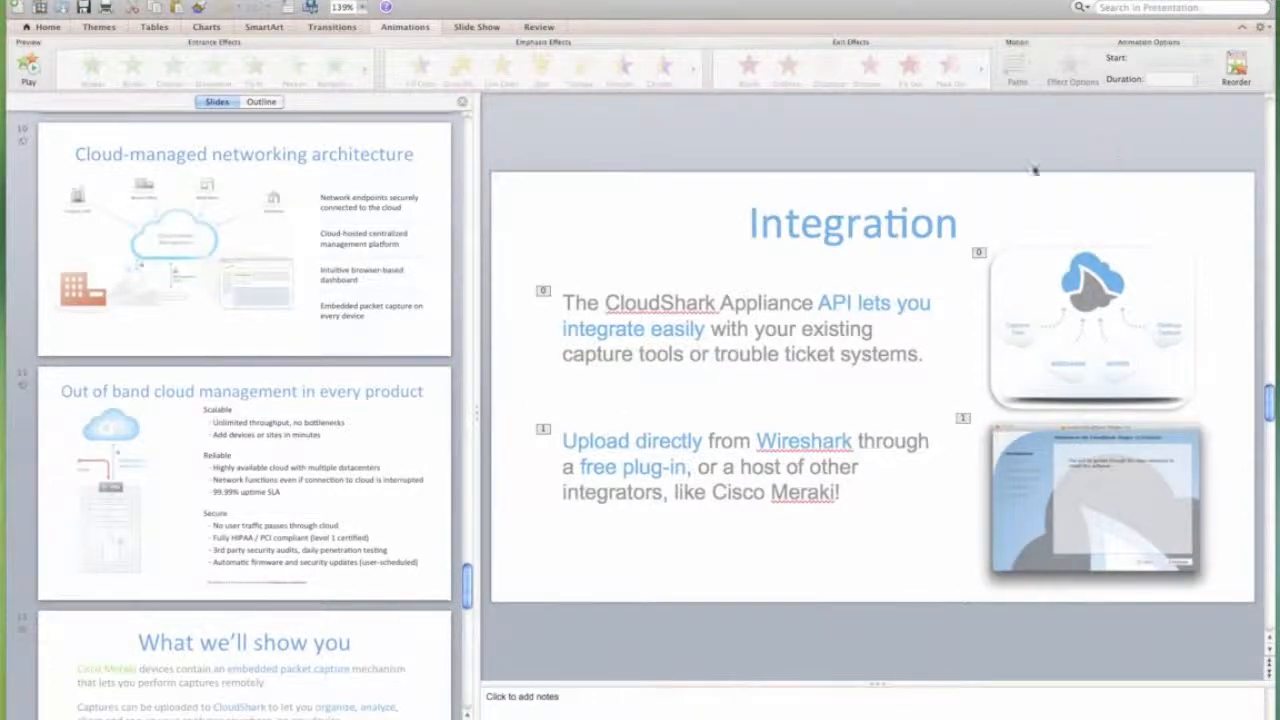
mouse_move(1262, 44)
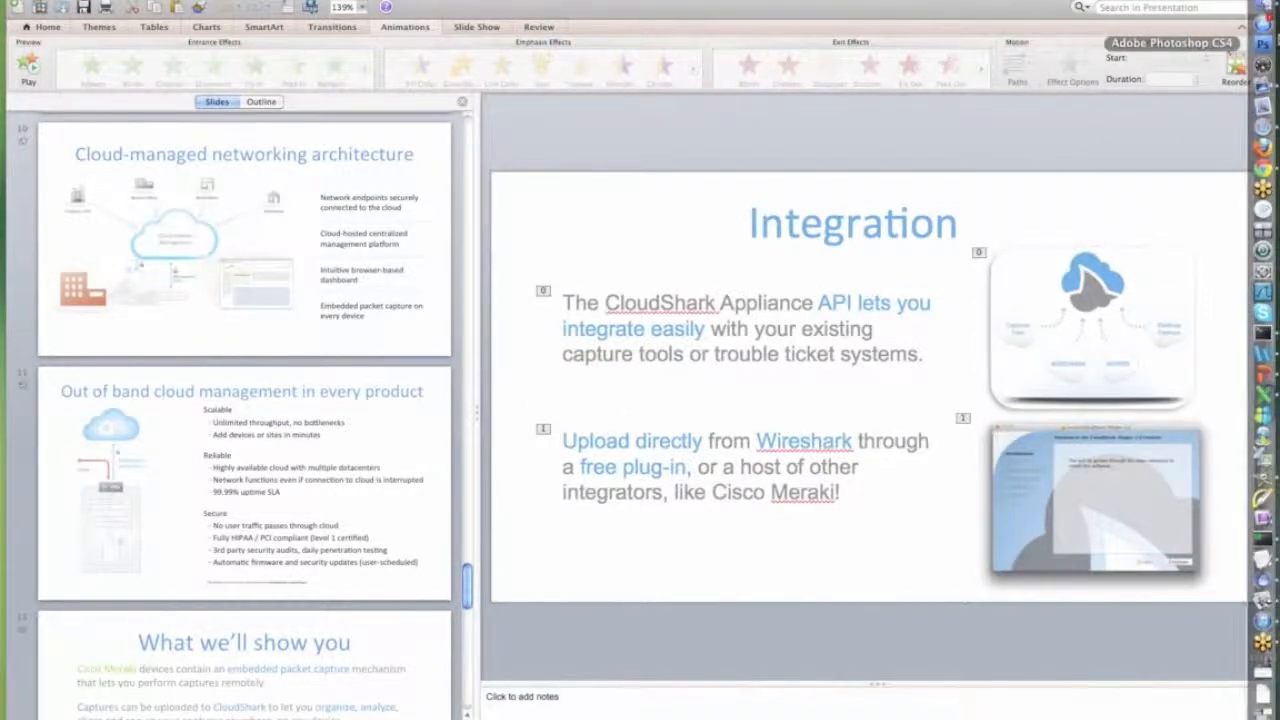
left_click(1263, 172)
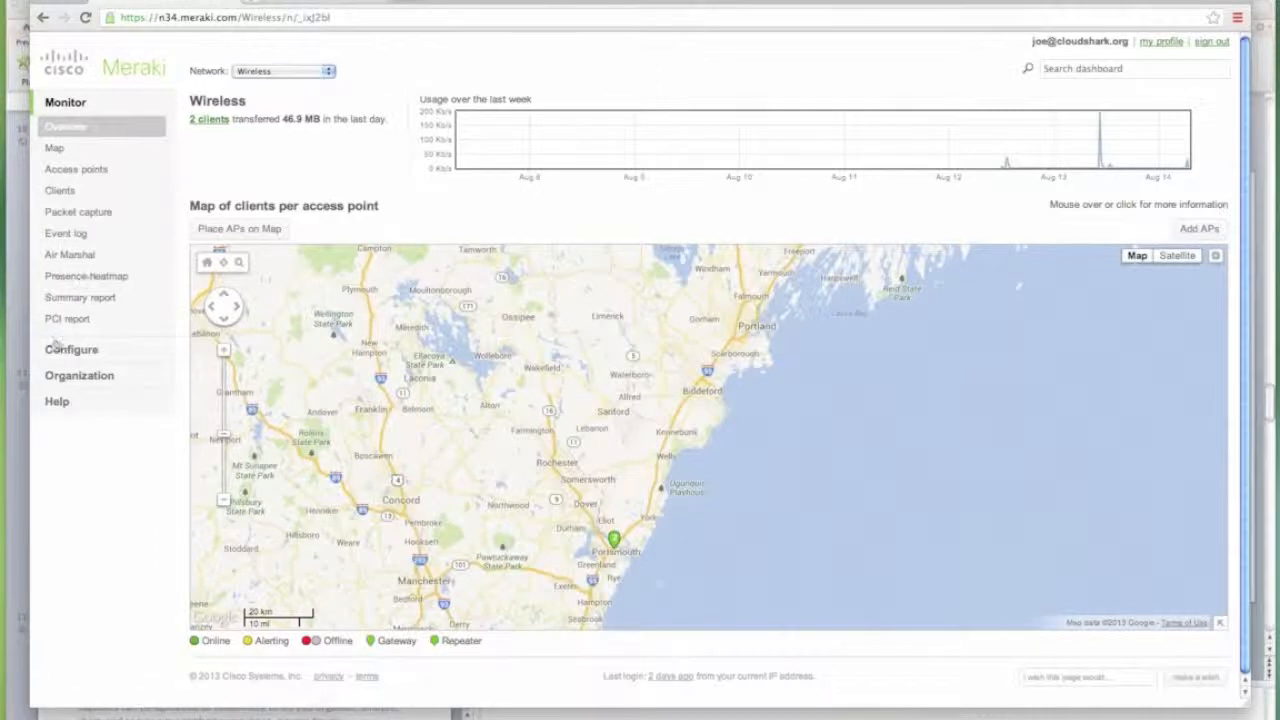
Open the Wireless network's Network-wide settings under Configure.
left_click(65, 353)
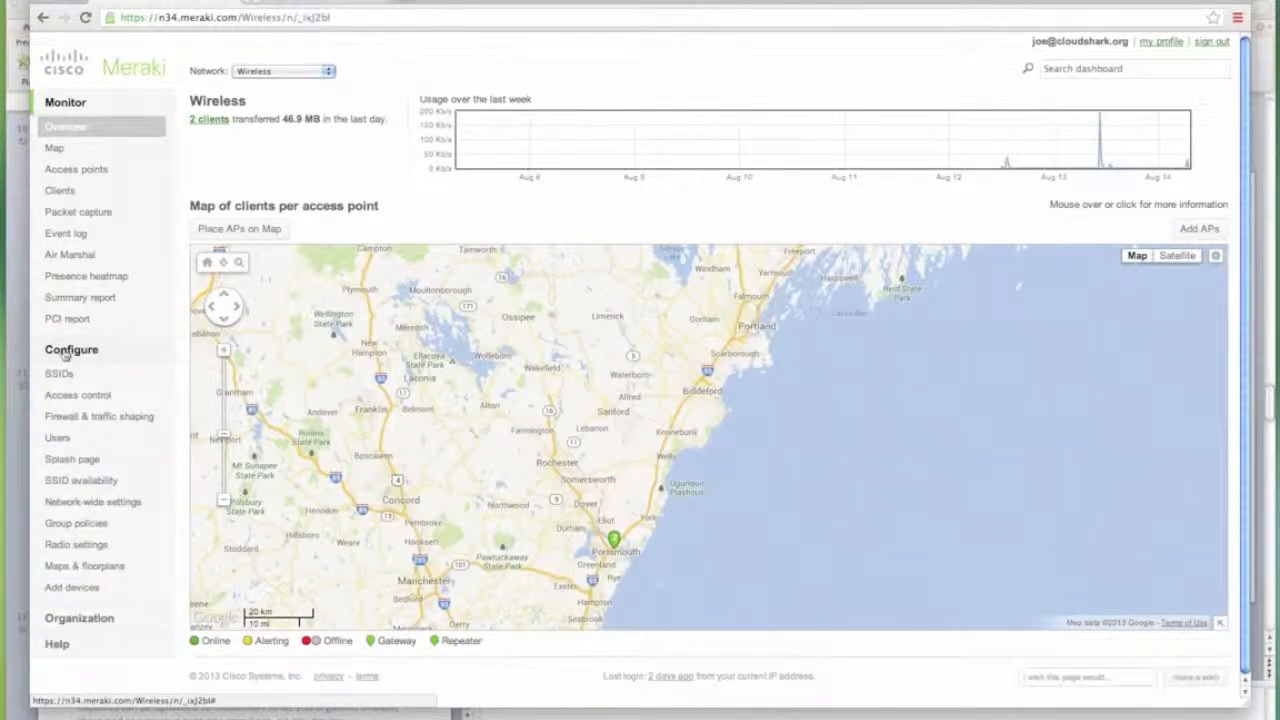
left_click(85, 503)
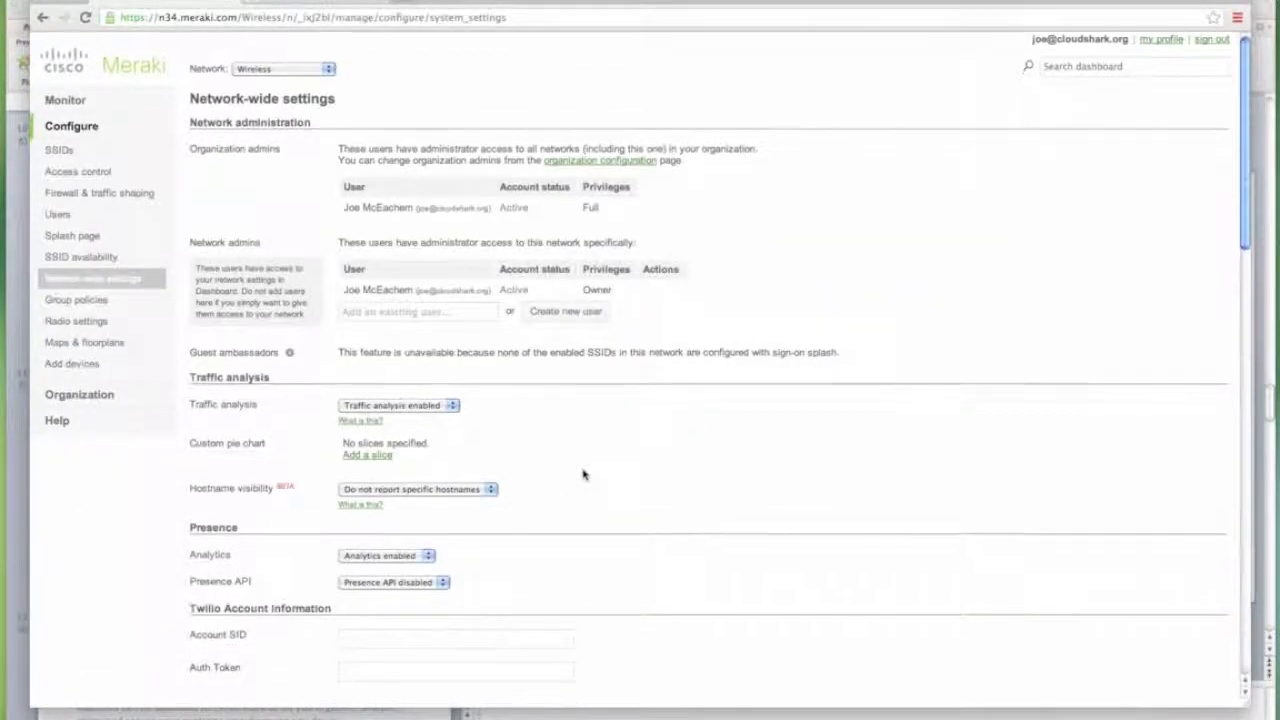
scroll(584, 474, "down", 5)
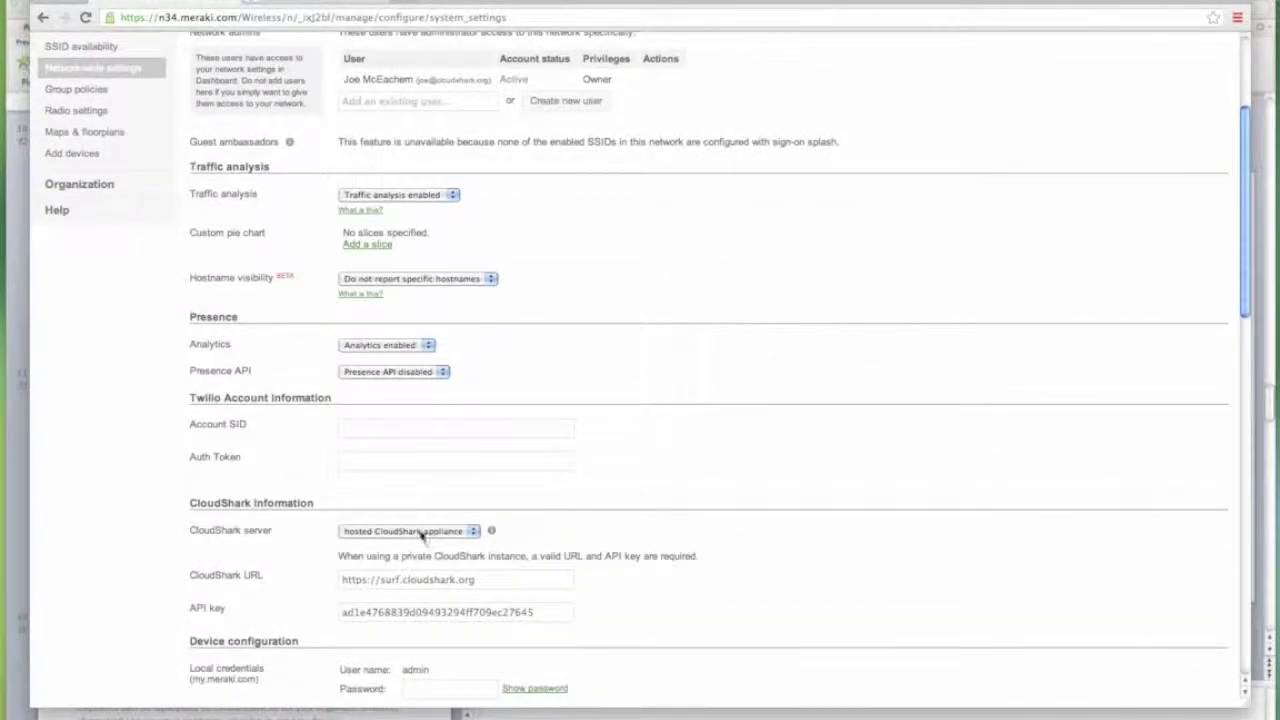
Switch the CloudShark server to the public server, then back to the hosted appliance.
left_click(421, 536)
left_click(415, 521)
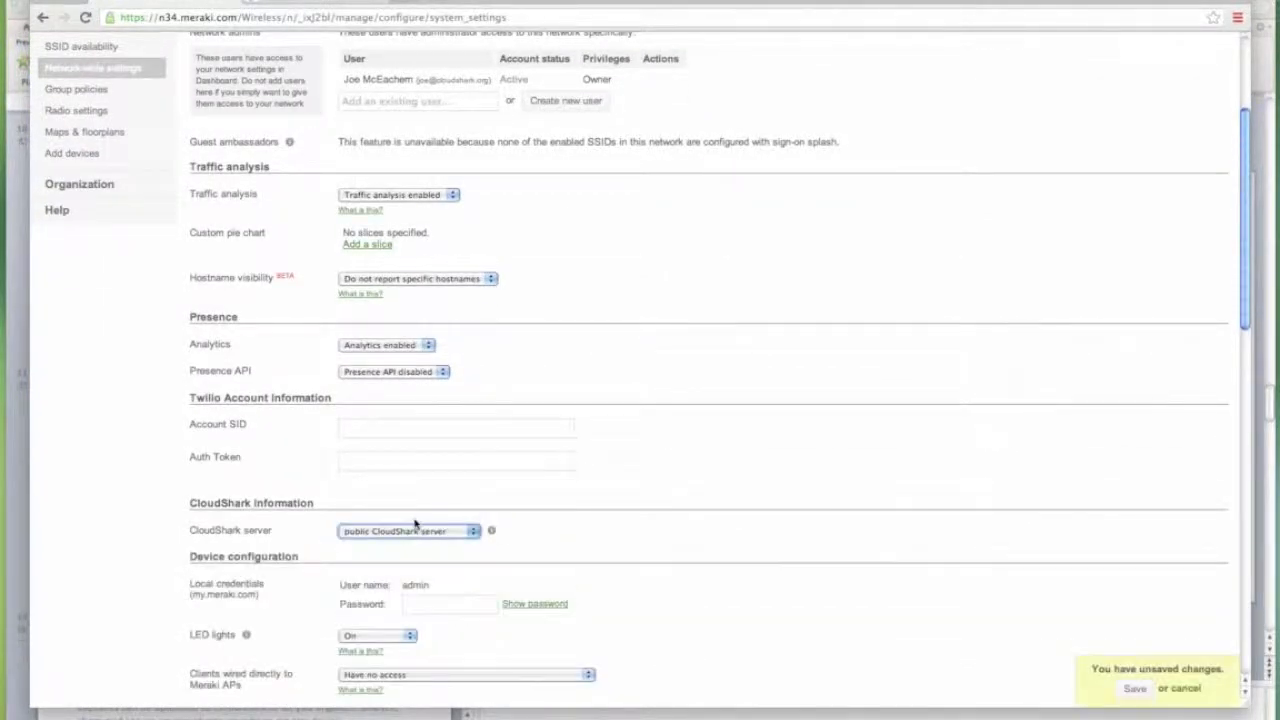
scroll(591, 520, "down", 1)
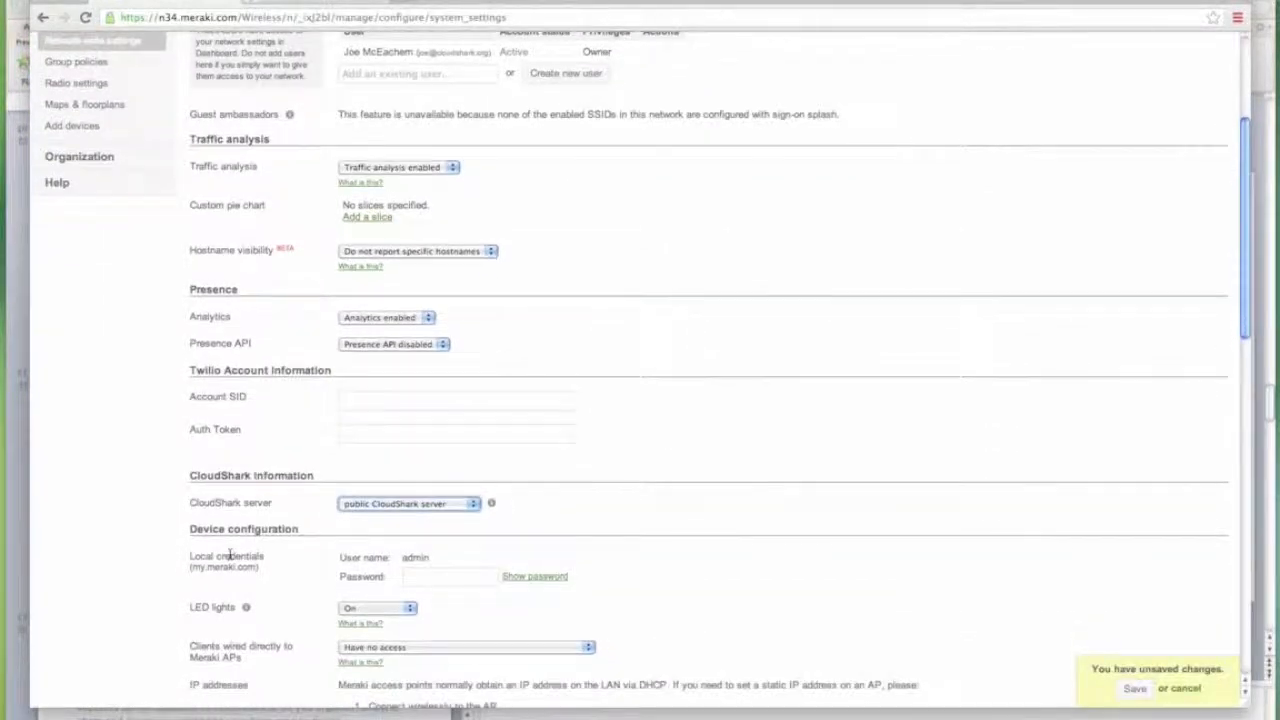
left_click(421, 505)
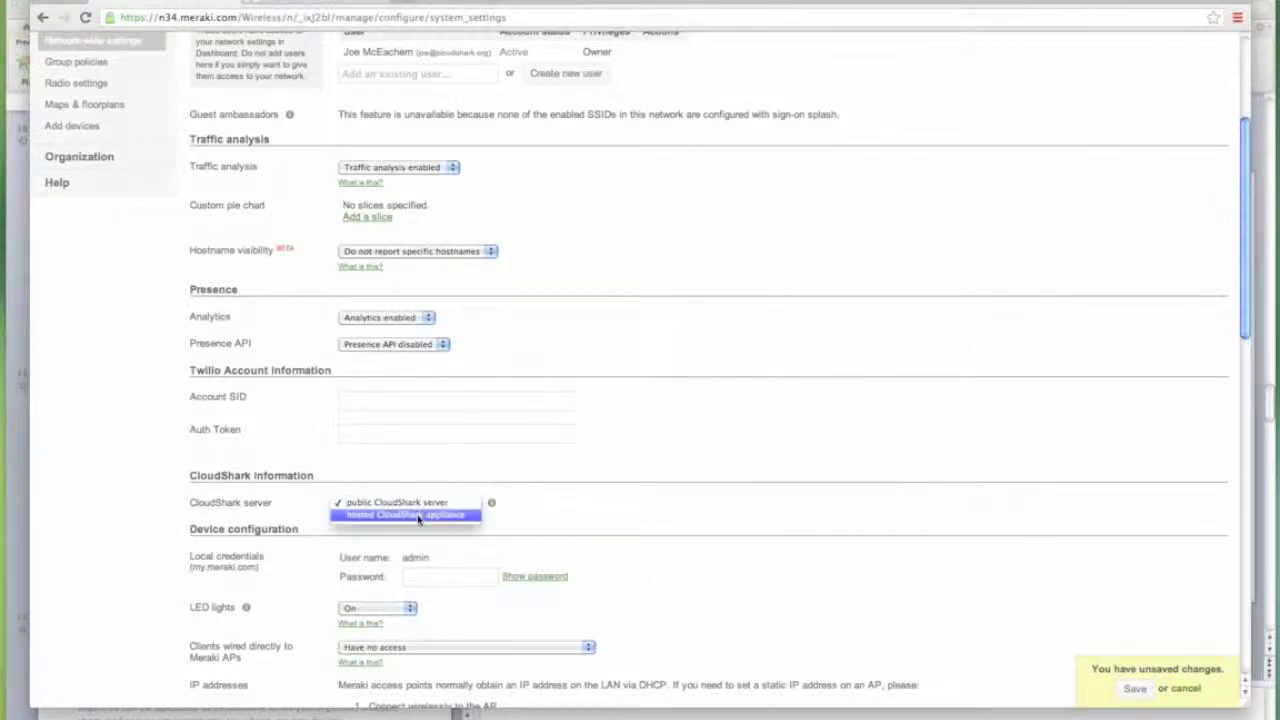
left_click(418, 515)
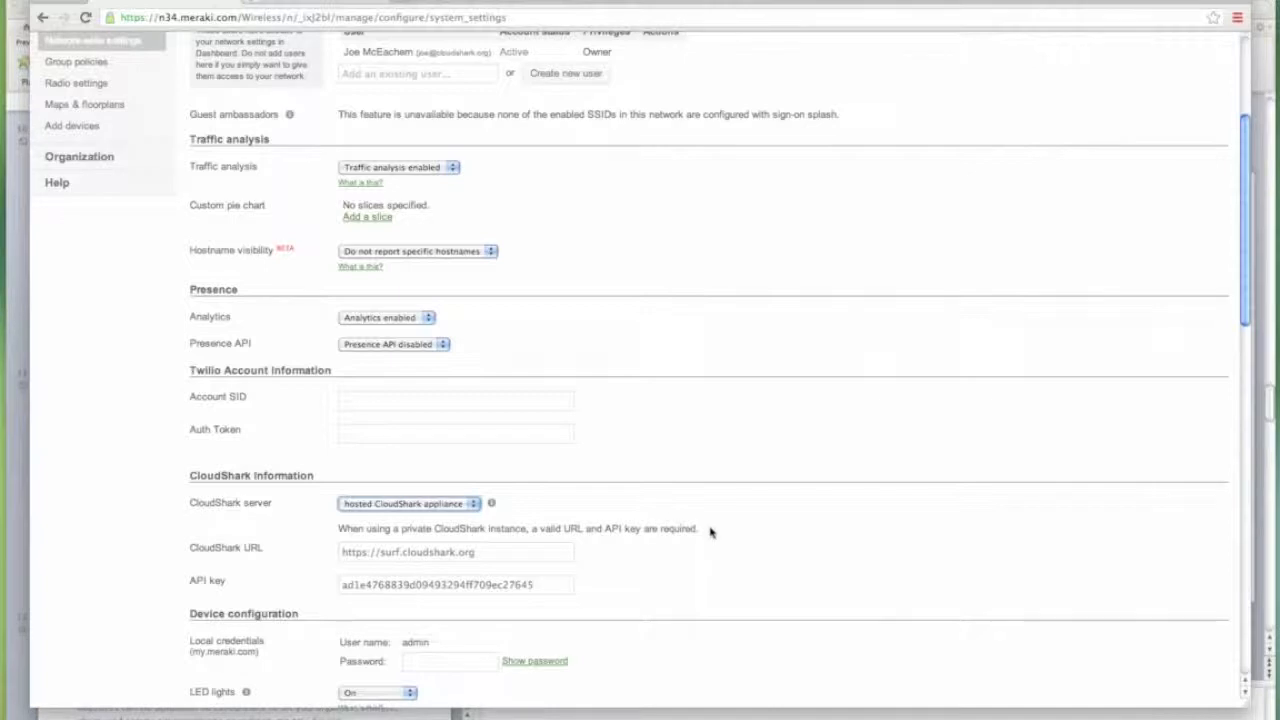
Review the surf.cloudshark.org URL and stored API key, then return to the top of the page.
scroll(725, 567, "down", 1)
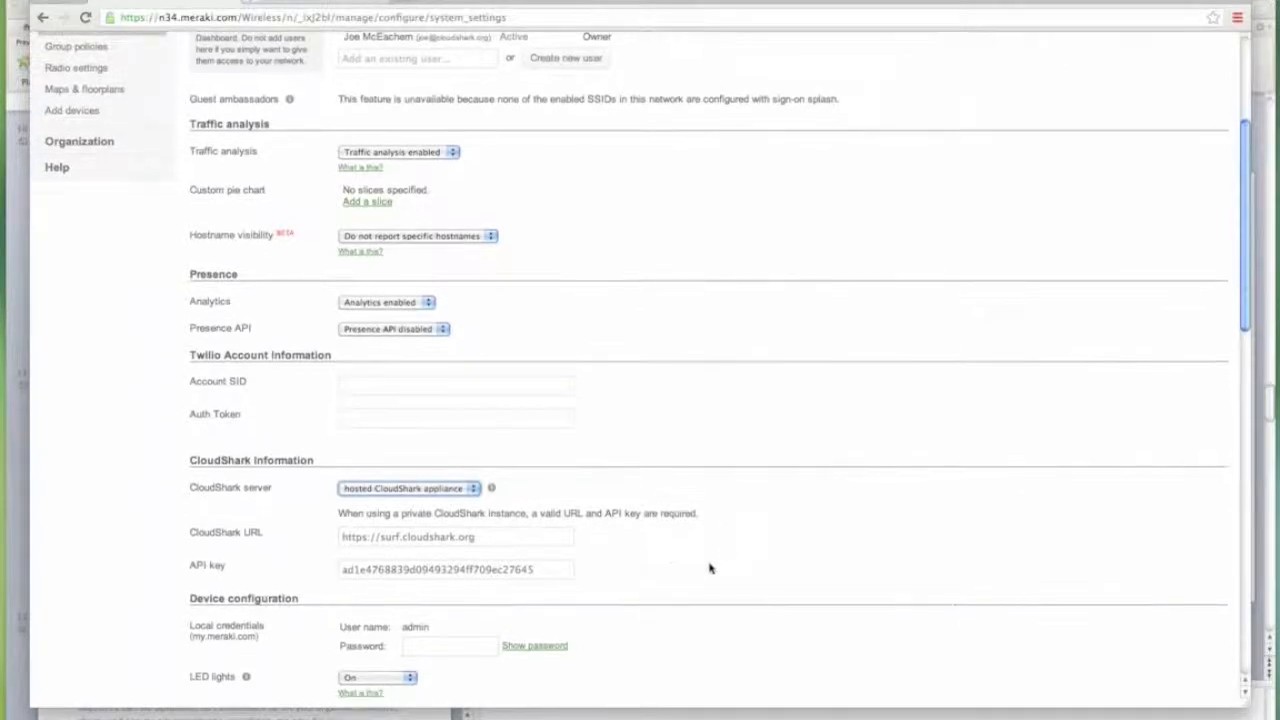
left_click_drag(500, 537, 333, 536)
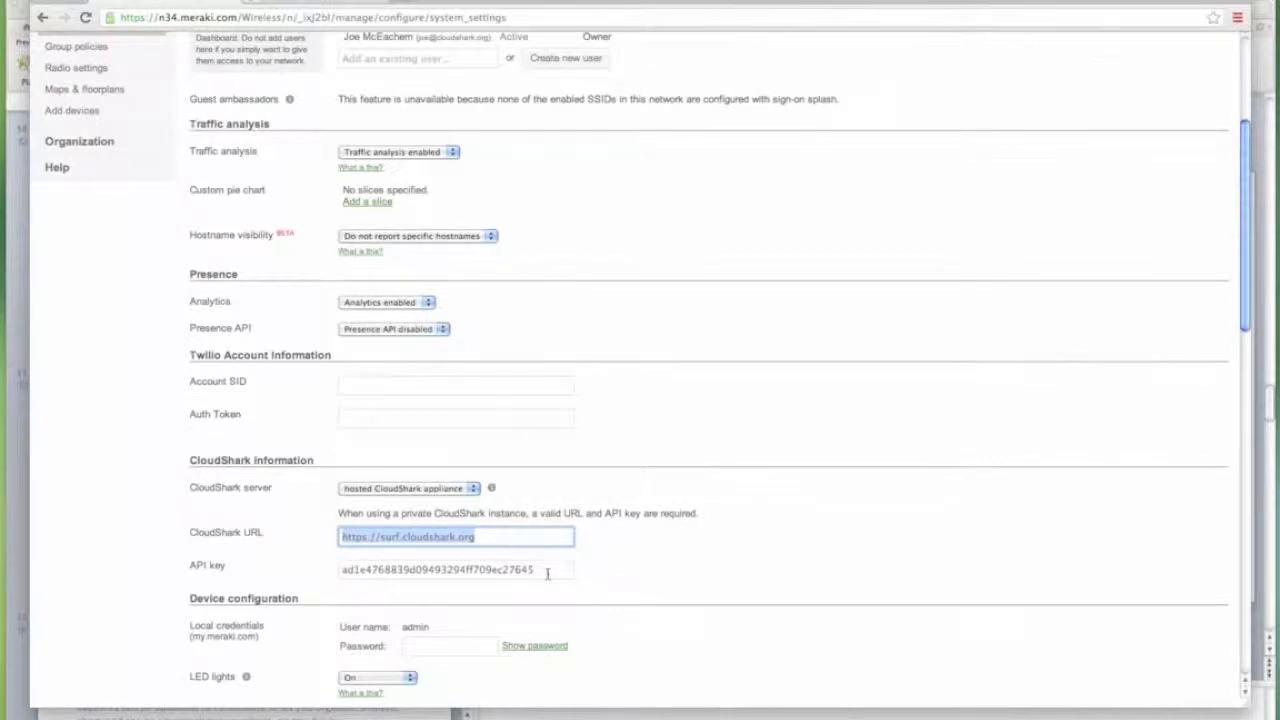
left_click_drag(537, 569, 323, 570)
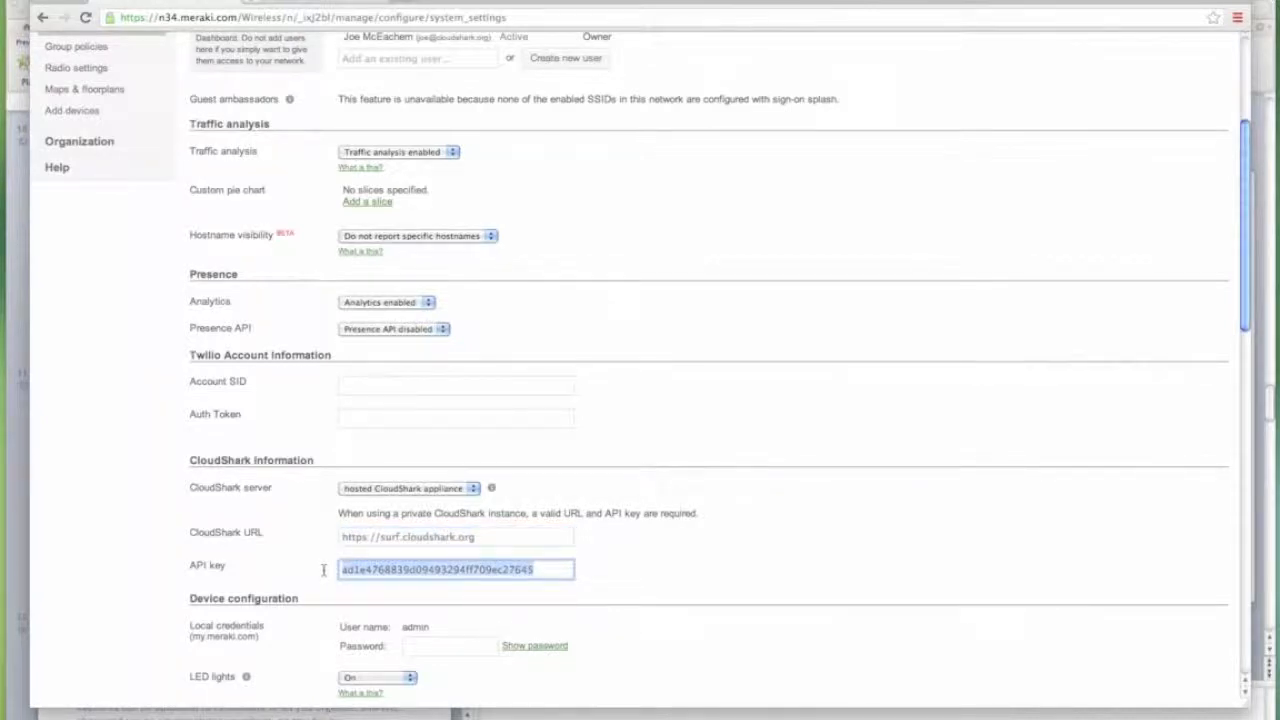
scroll(662, 543, "down", 1)
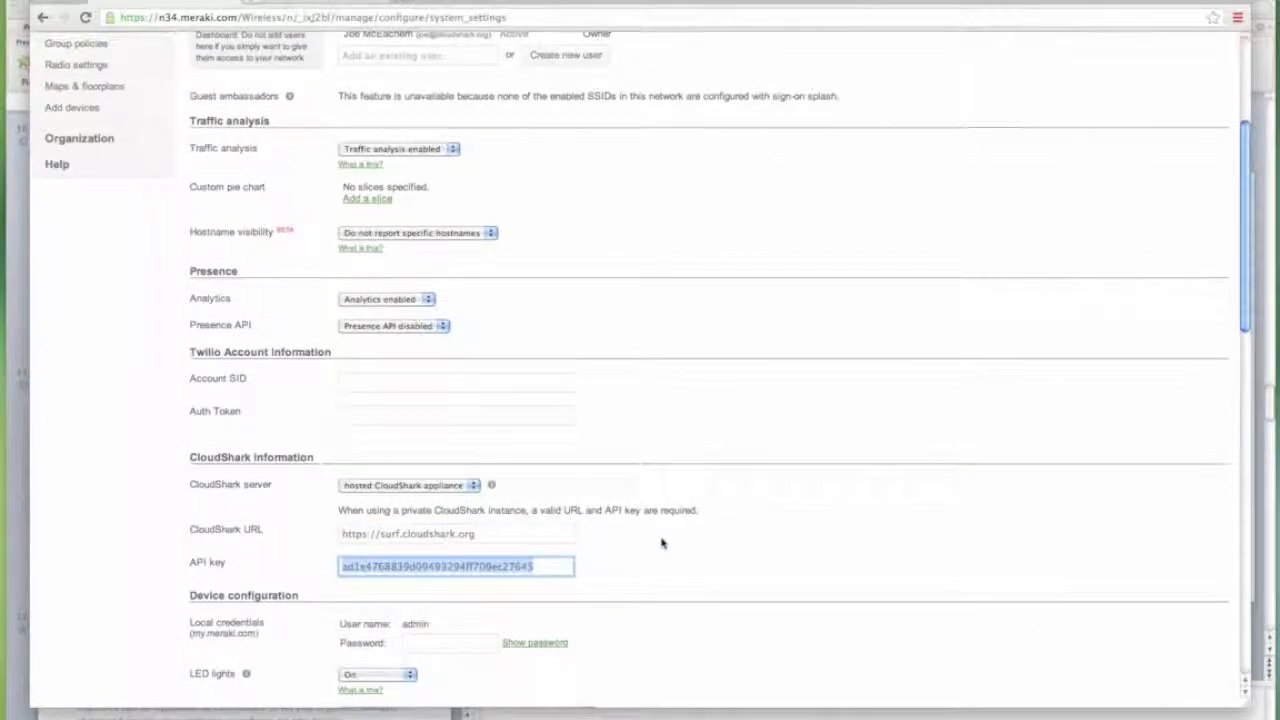
scroll(661, 543, "down", 15)
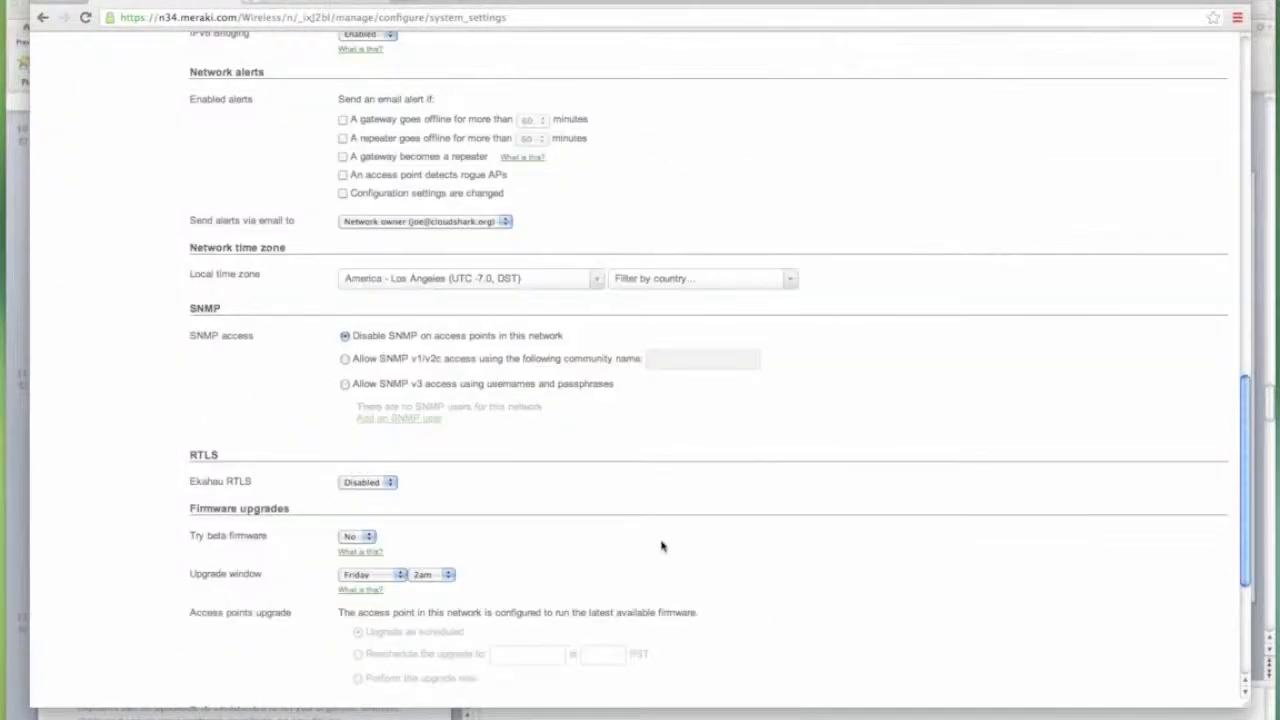
scroll(661, 546, "down", 5)
scroll(663, 547, "up", 5)
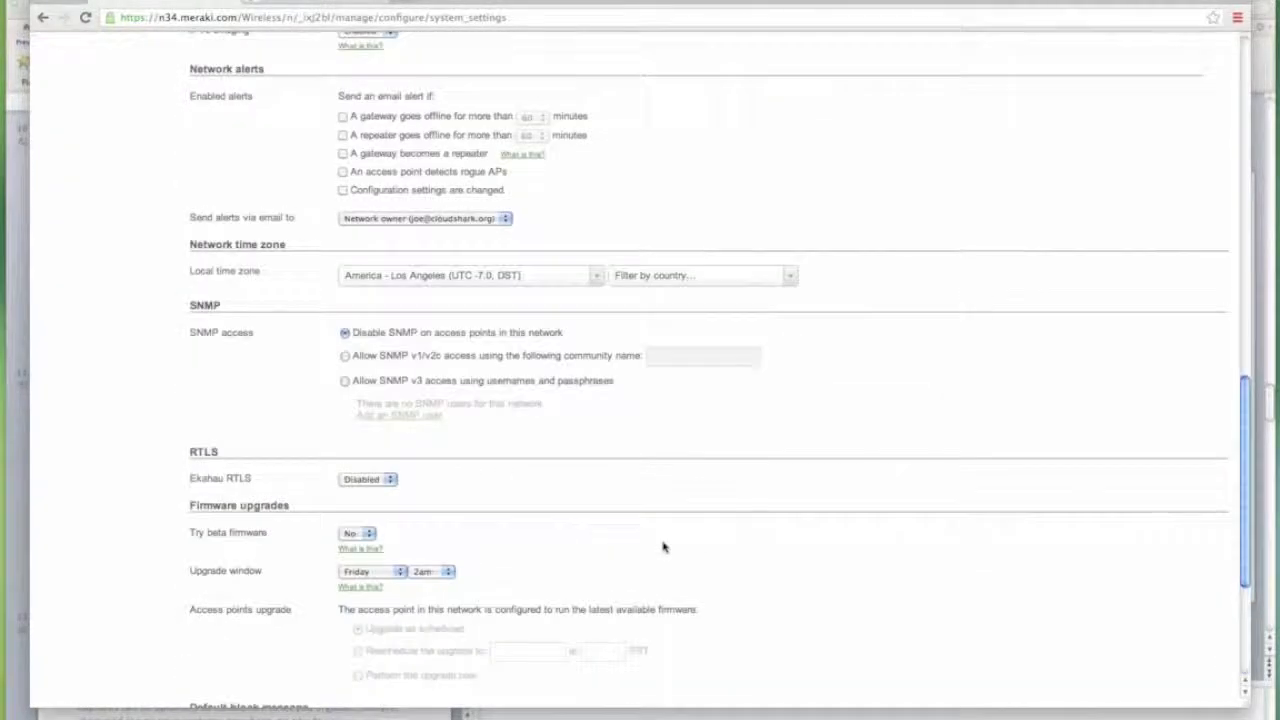
scroll(662, 545, "up", 20)
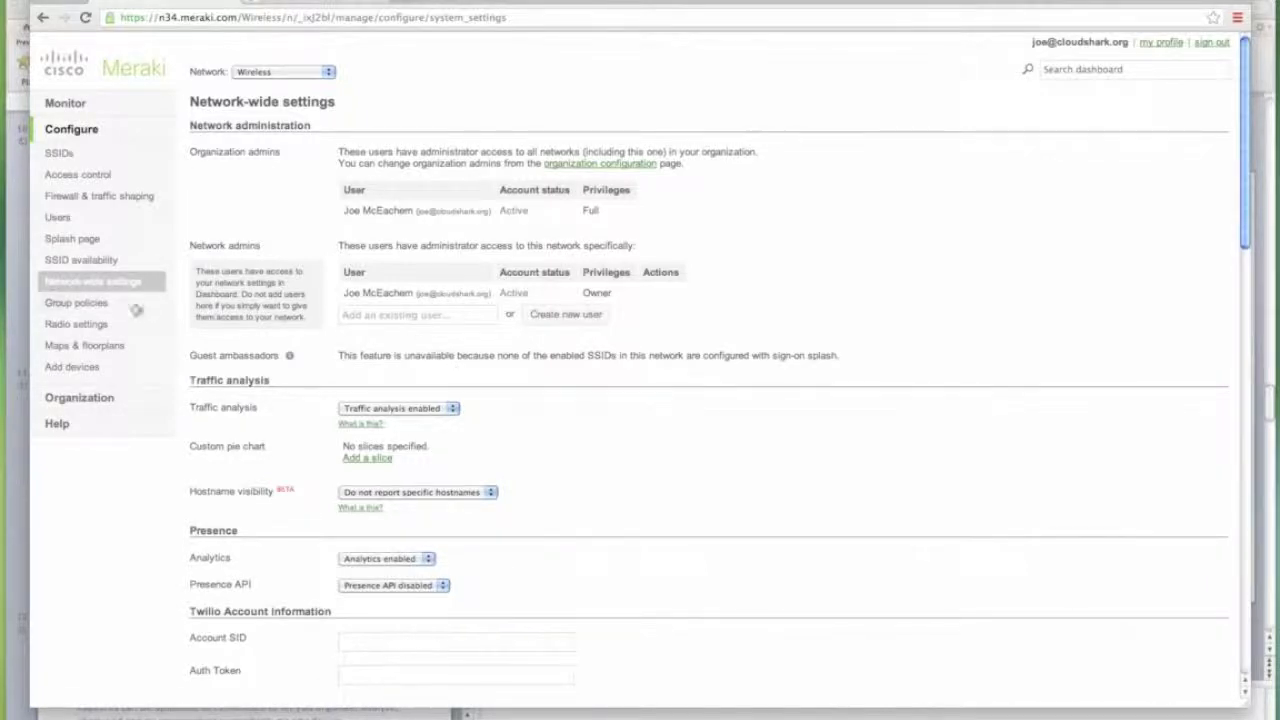
mouse_move(64, 111)
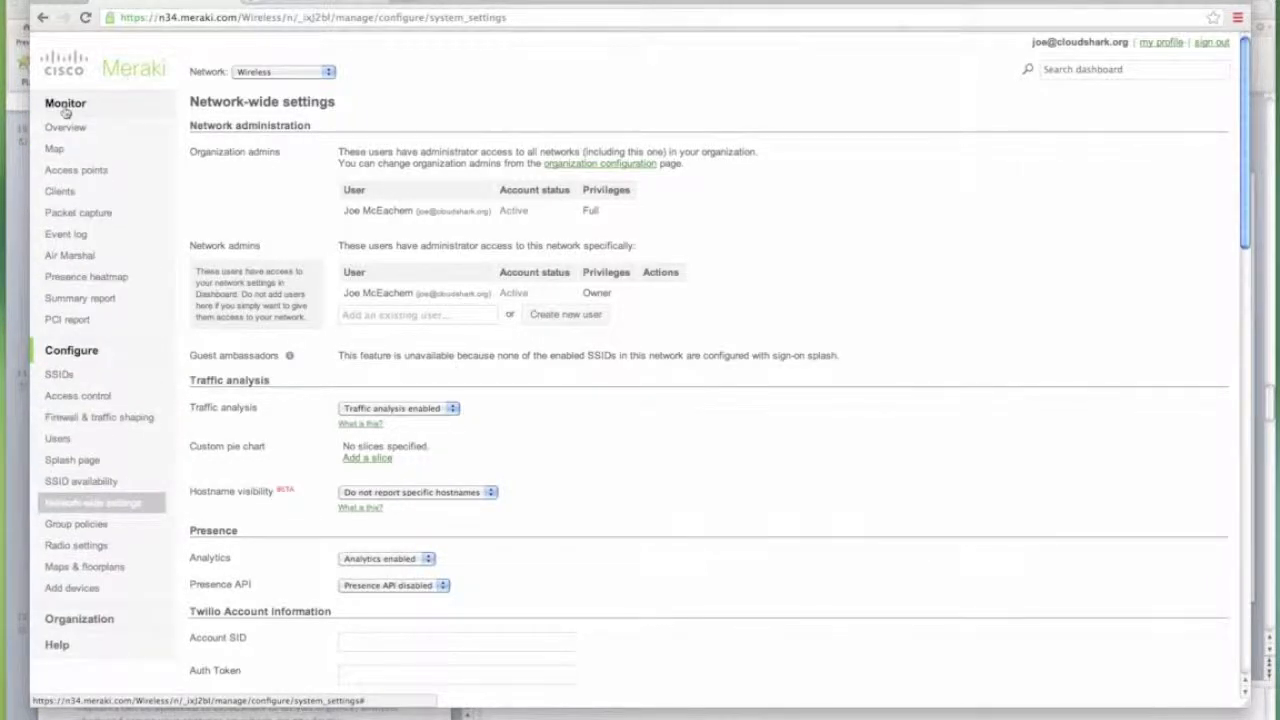
Open the MacBook Pro from the Clients list and run a packet capture filtered to its MAC.
left_click(60, 191)
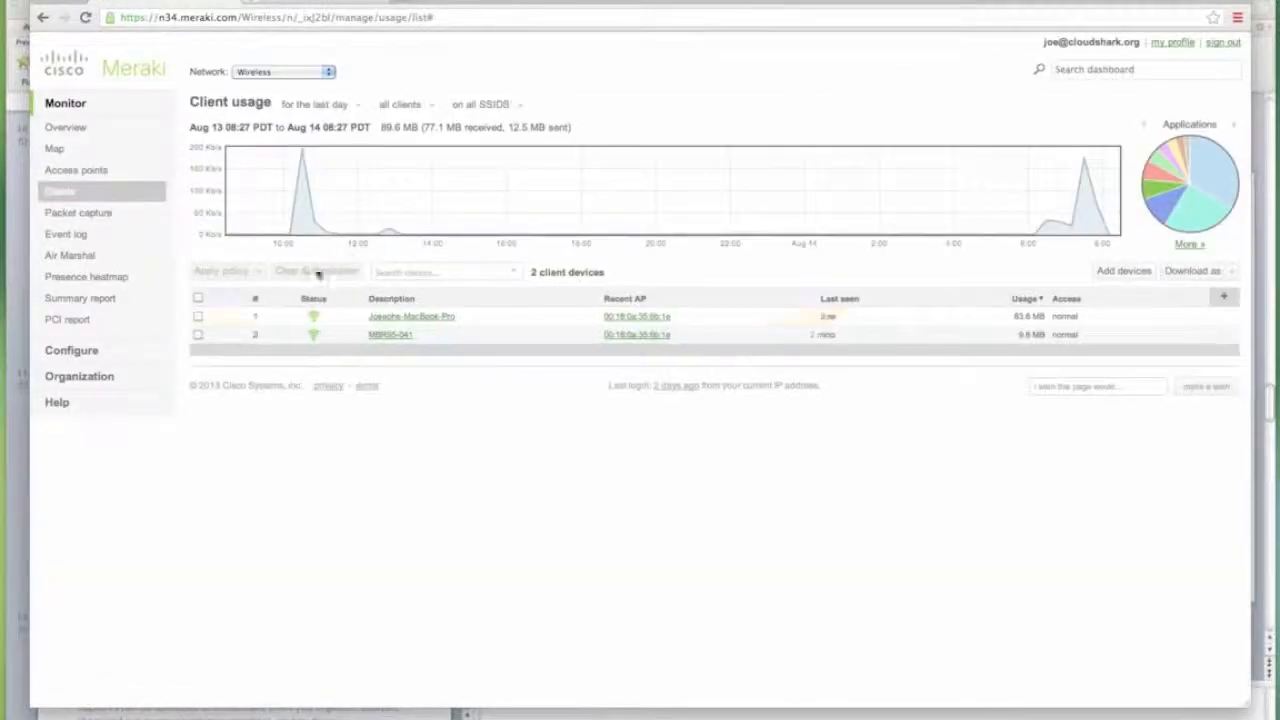
left_click(408, 318)
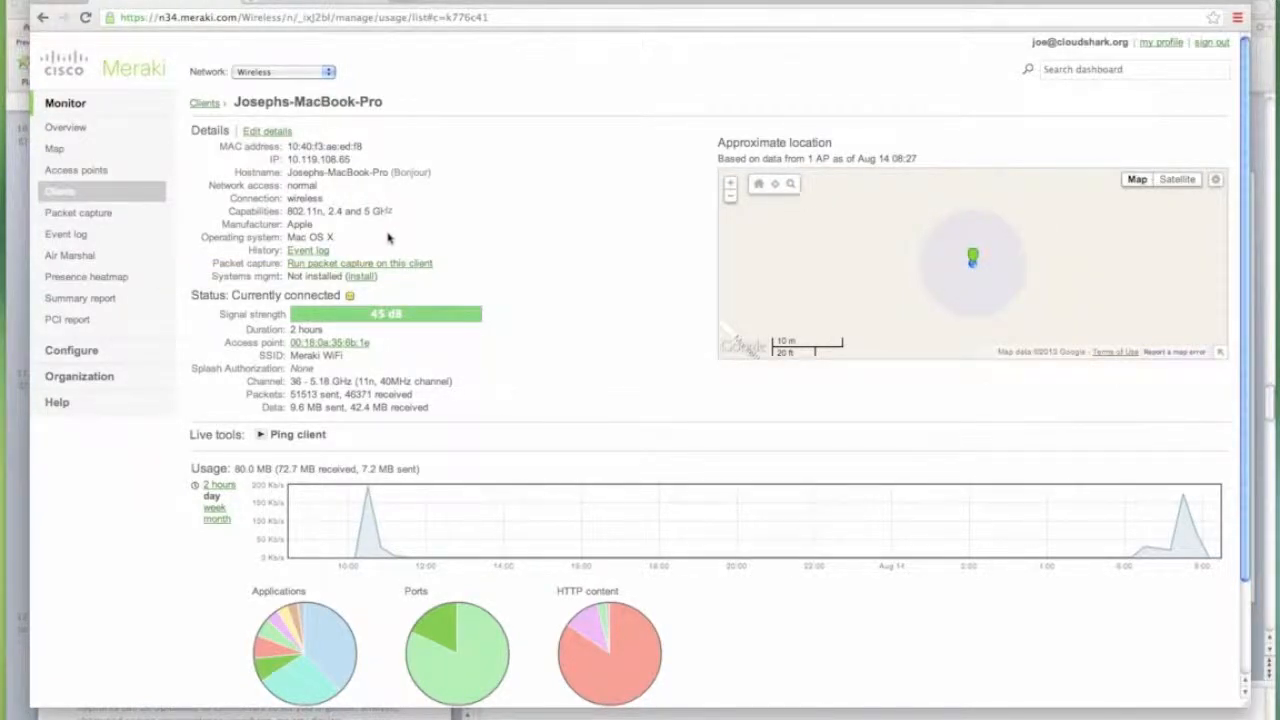
left_click(391, 260)
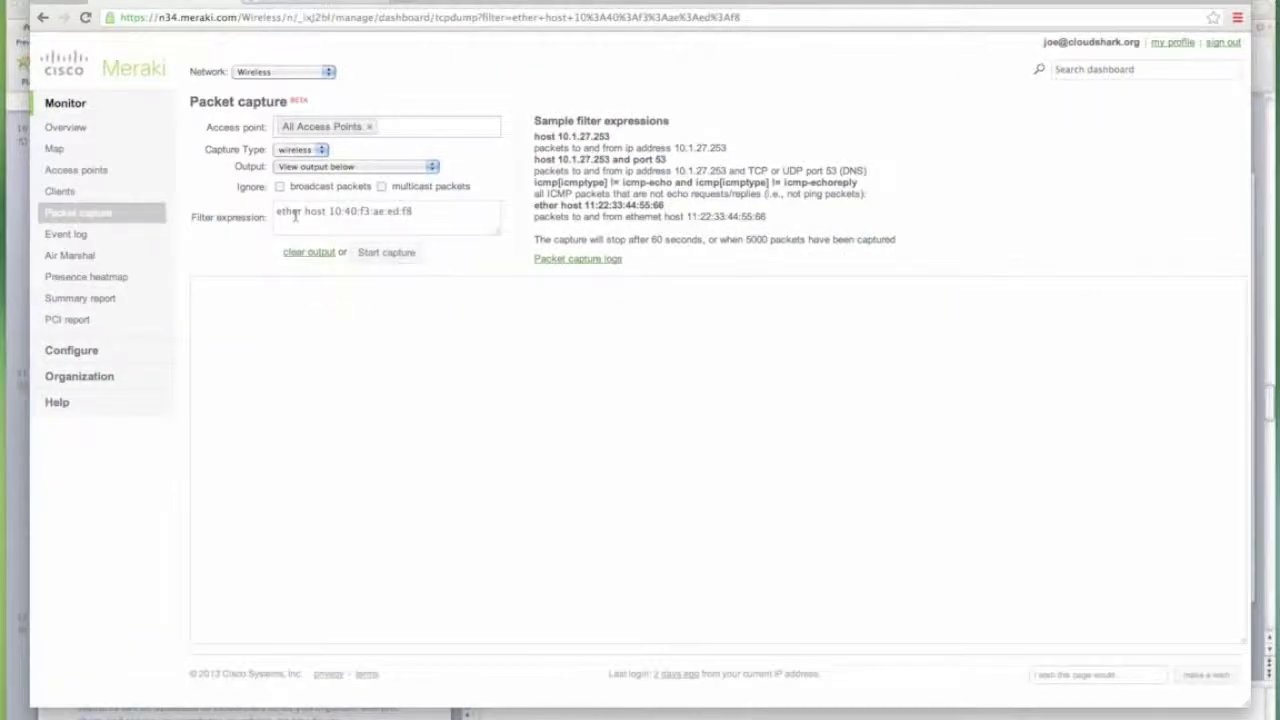
Append 'and port 80' to the capture filter expression.
left_click(426, 212)
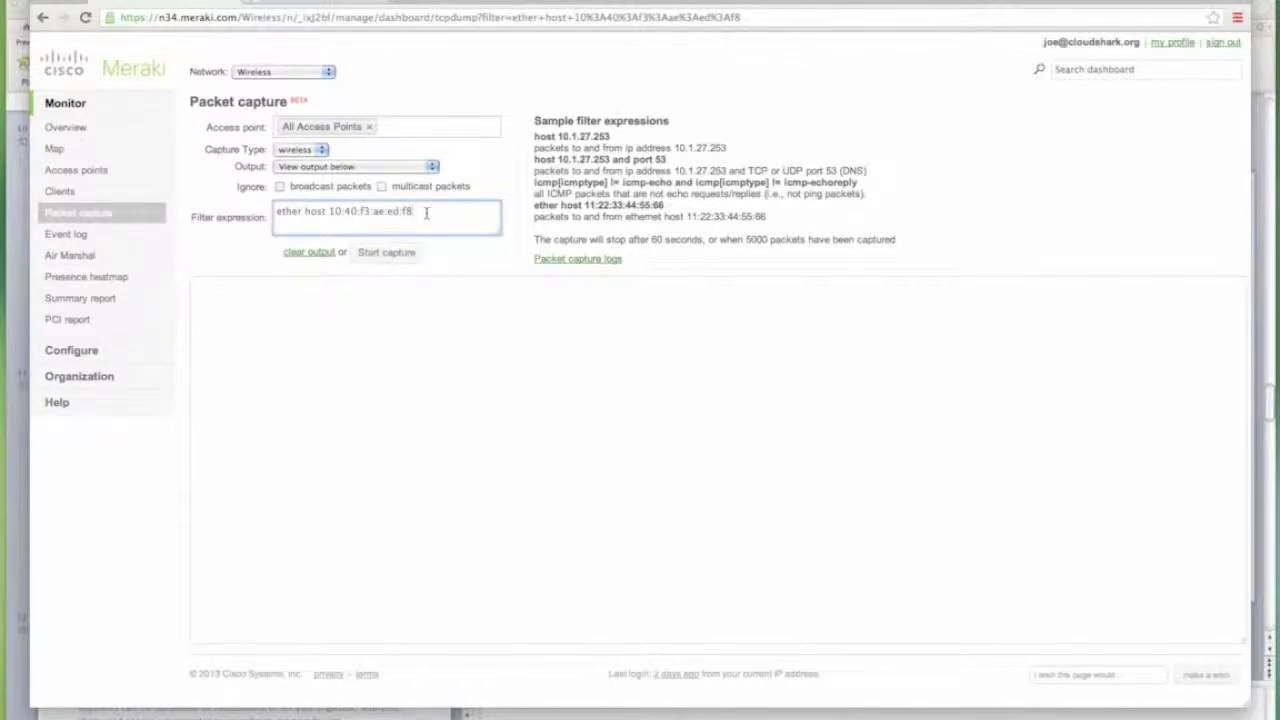
type("and port 80")
Stream the output to CloudShark with a 10-second duration and start the capture.
left_click(316, 168)
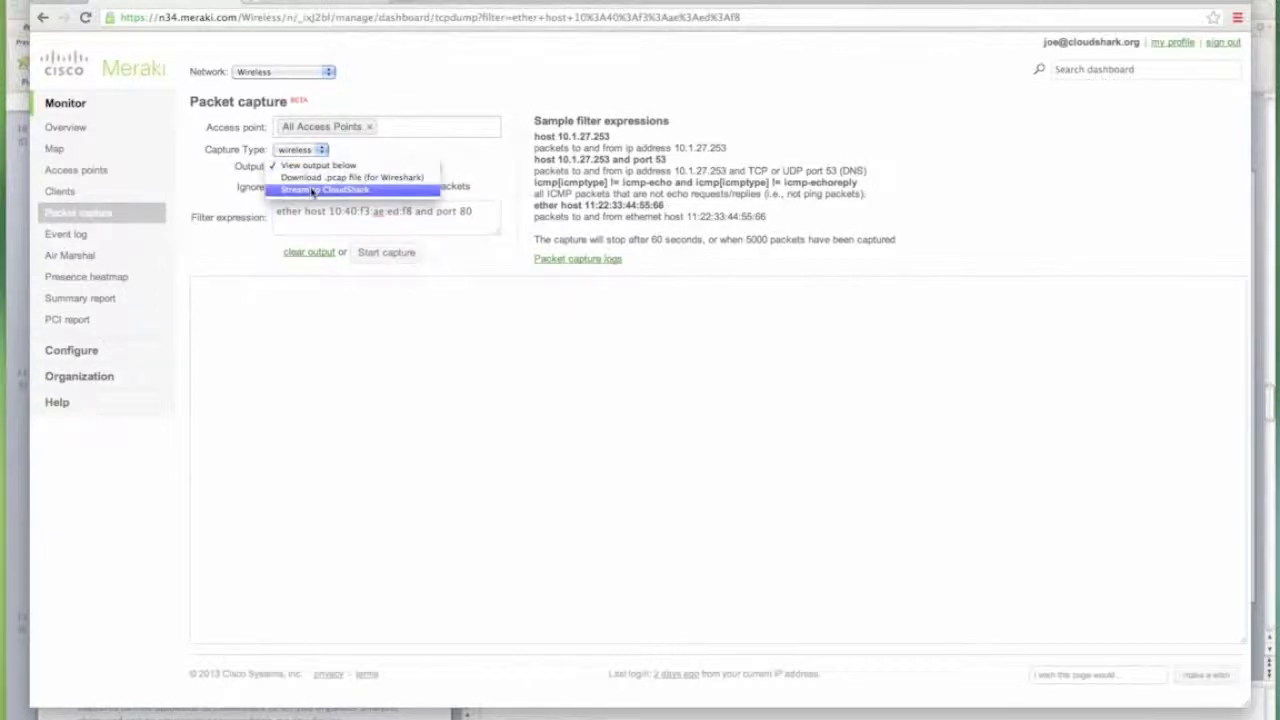
left_click(310, 189)
left_click(275, 188)
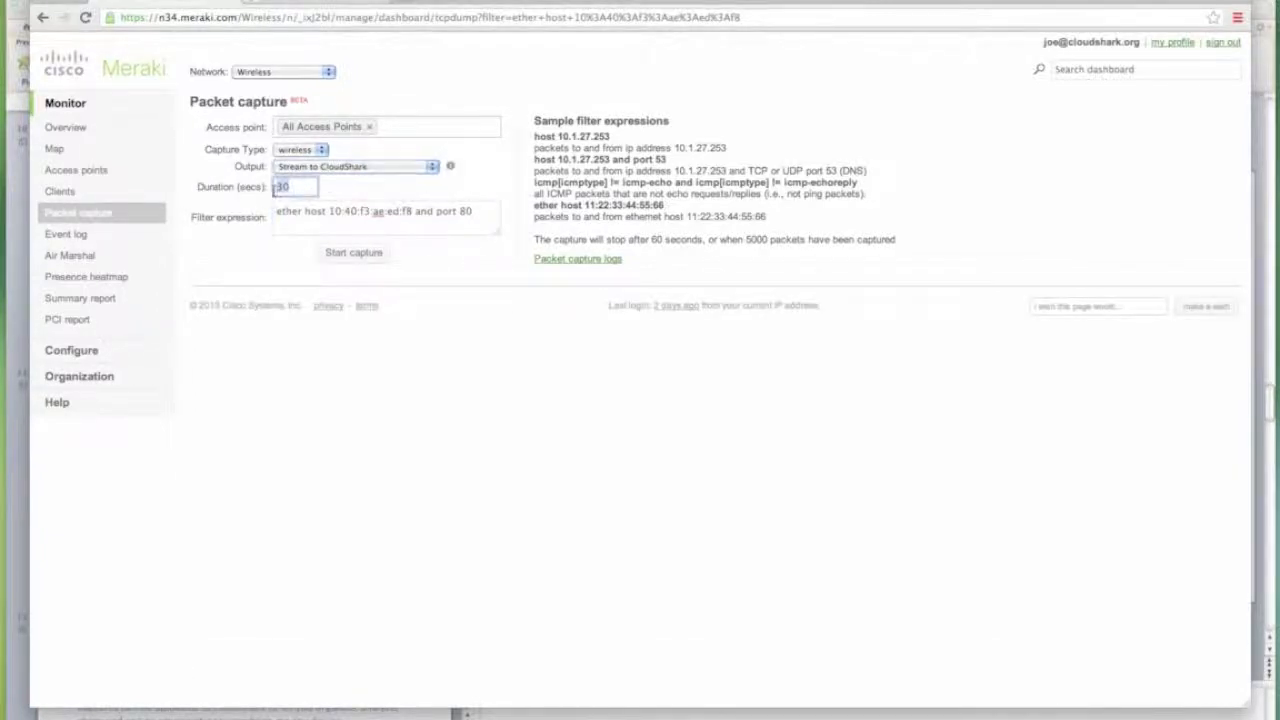
type("10")
left_click(360, 253)
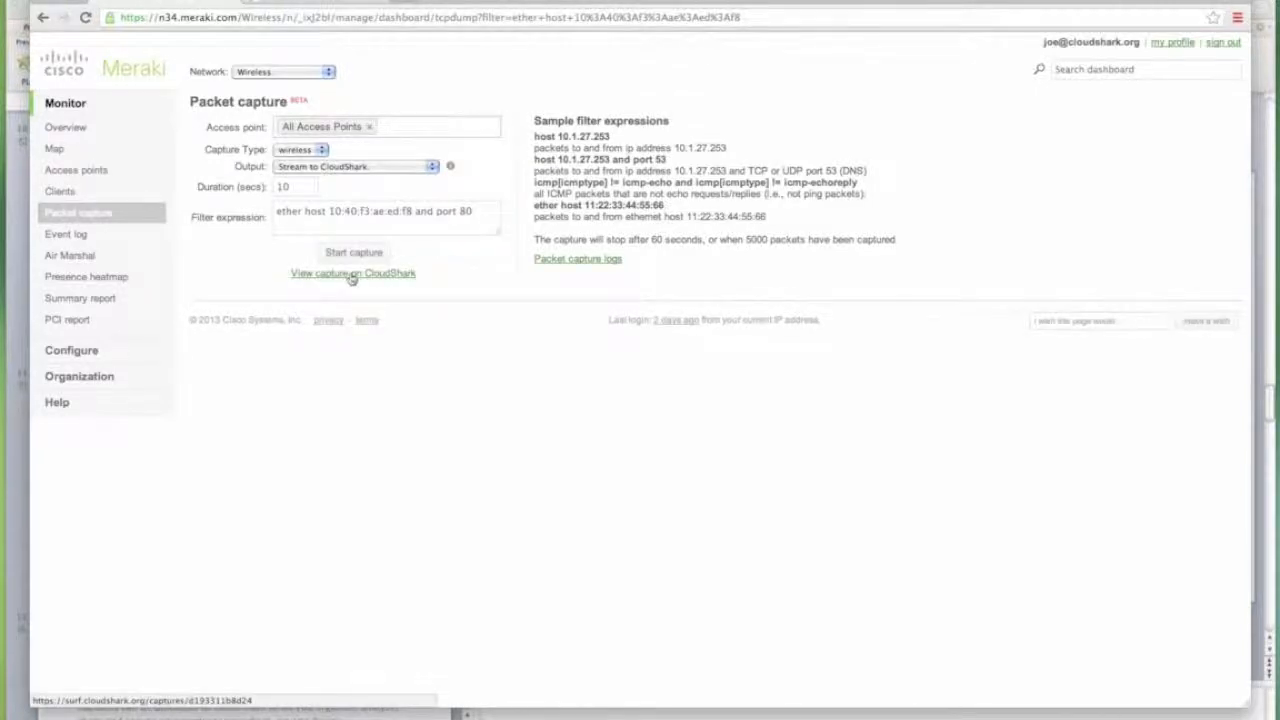
Open the capture in CloudShark and log in with the CloudShark username and password.
left_click(352, 276)
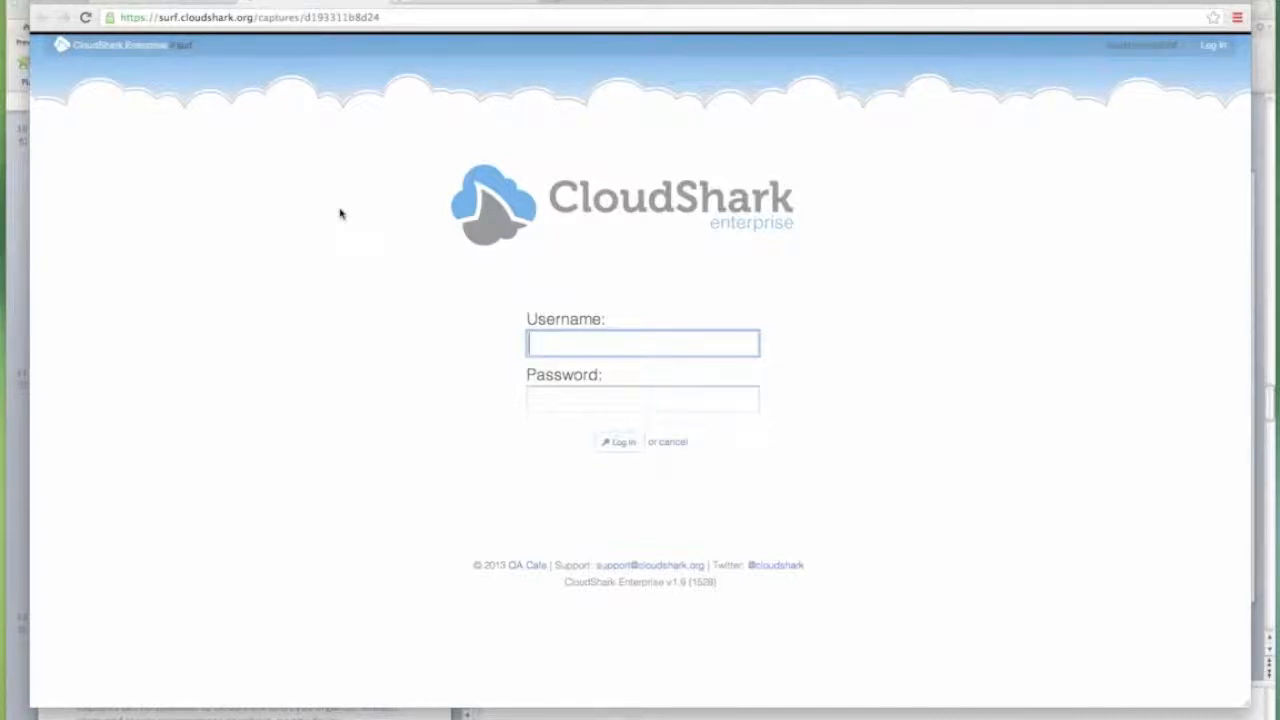
type("admin")
key("Tab")
type("admmin")
key("BackSpace")
key("BackSpace")
key("BackSpace")
key("BackSpace")
key("BackSpace")
key("BackSpace")
type("***********")
key("Return")
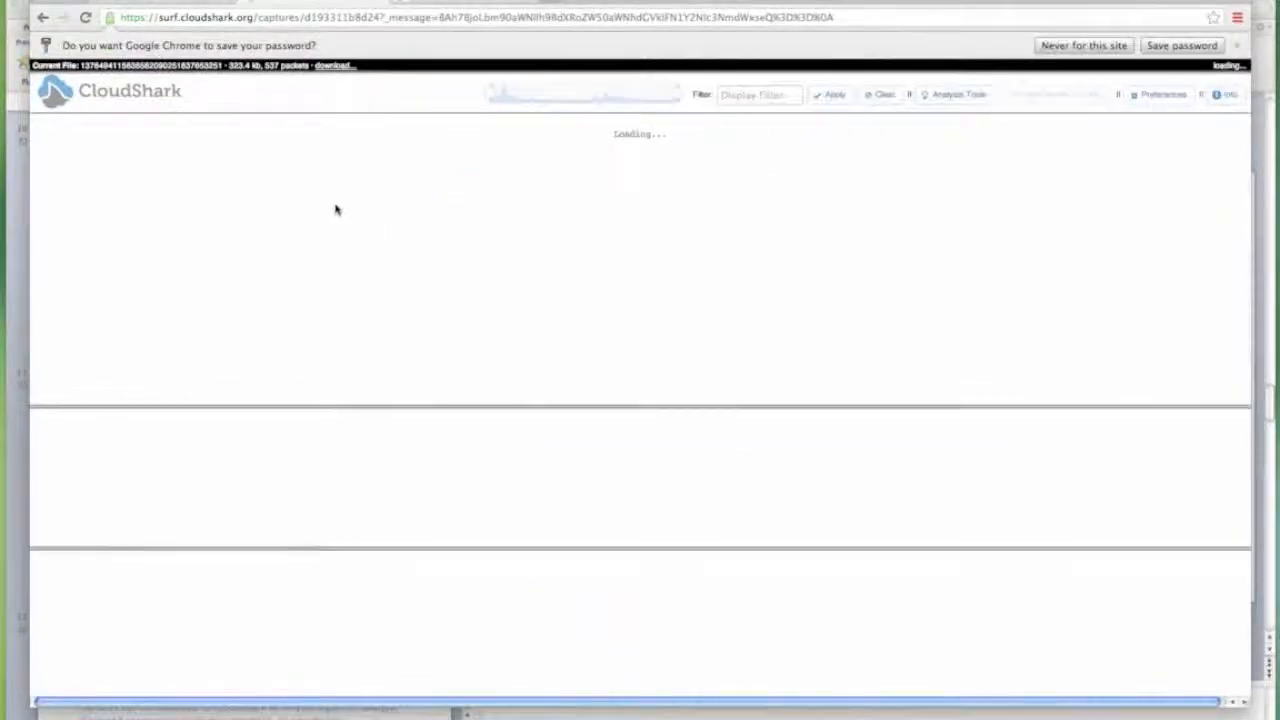
Apply an http display filter, then clear it to show all packets again.
left_click(1108, 50)
left_click(739, 68)
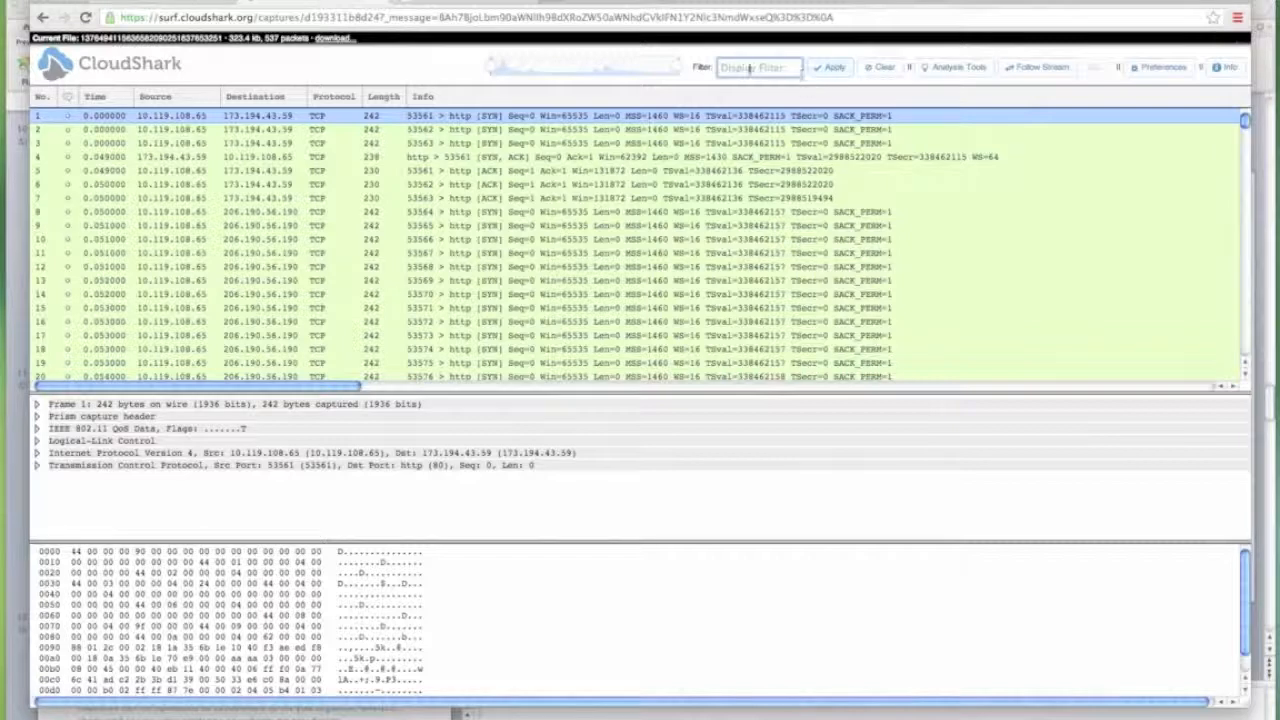
type("http")
key("Return")
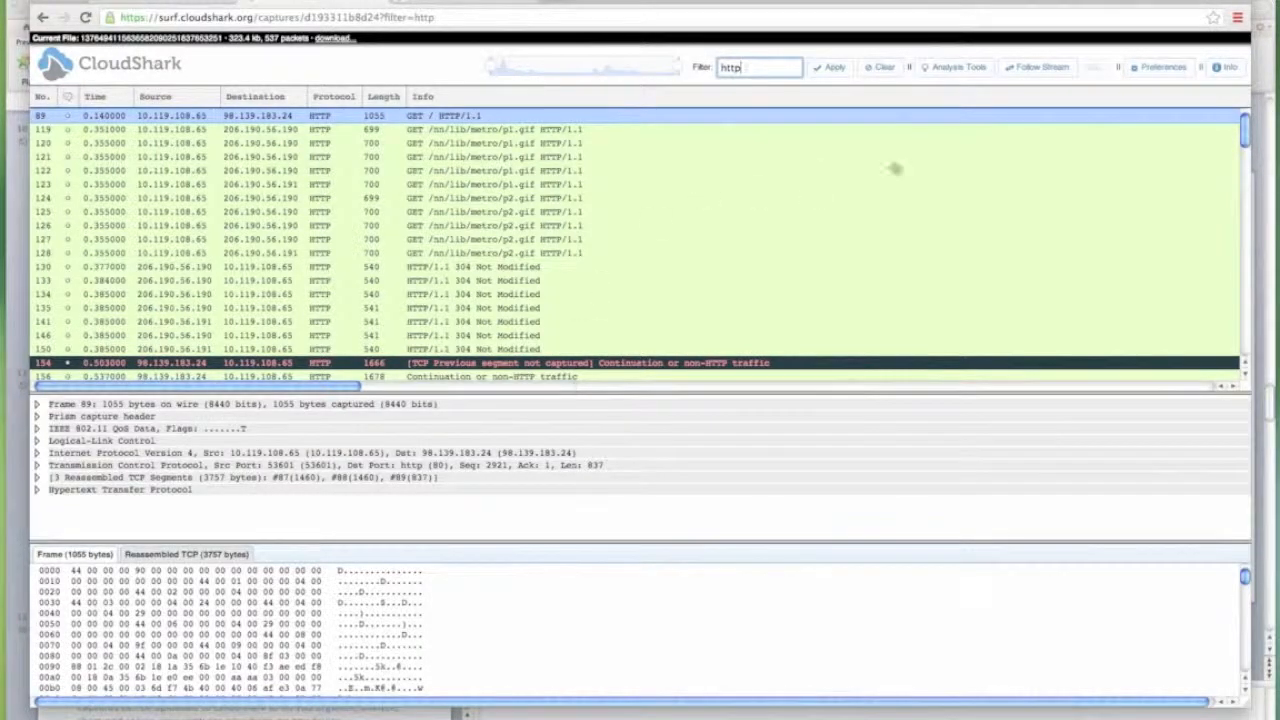
left_click(66, 190)
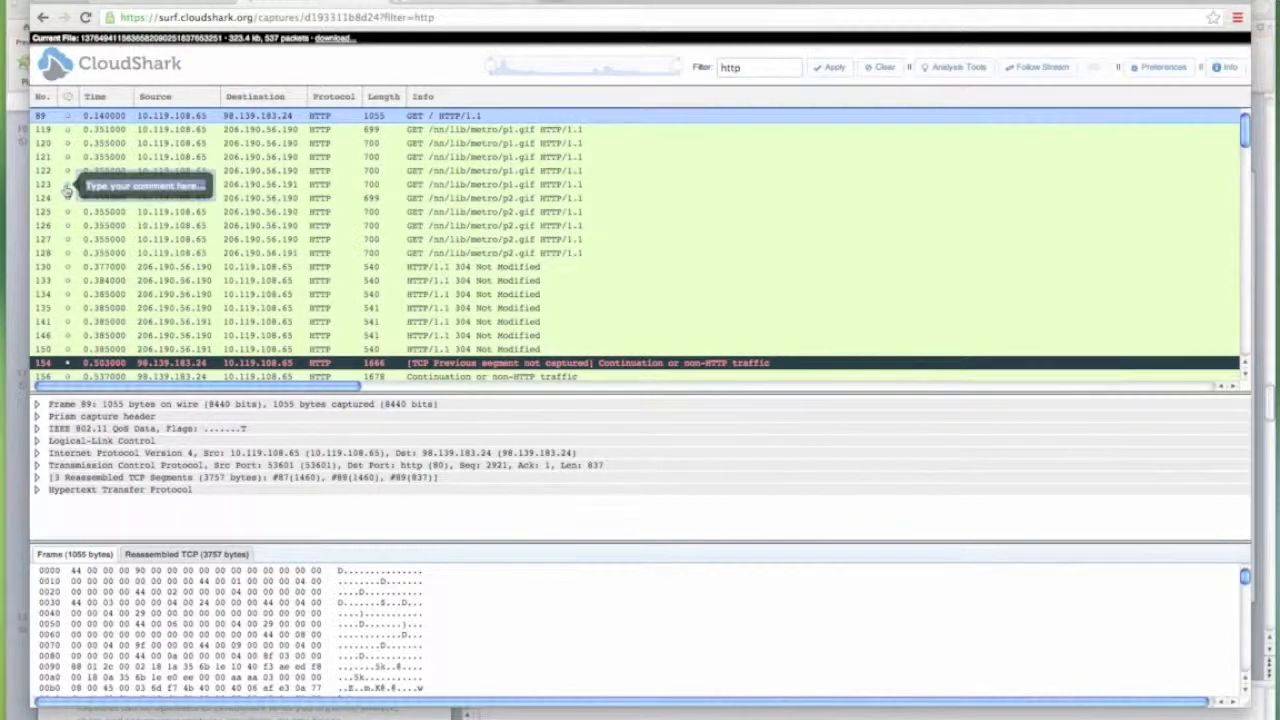
left_click(879, 70)
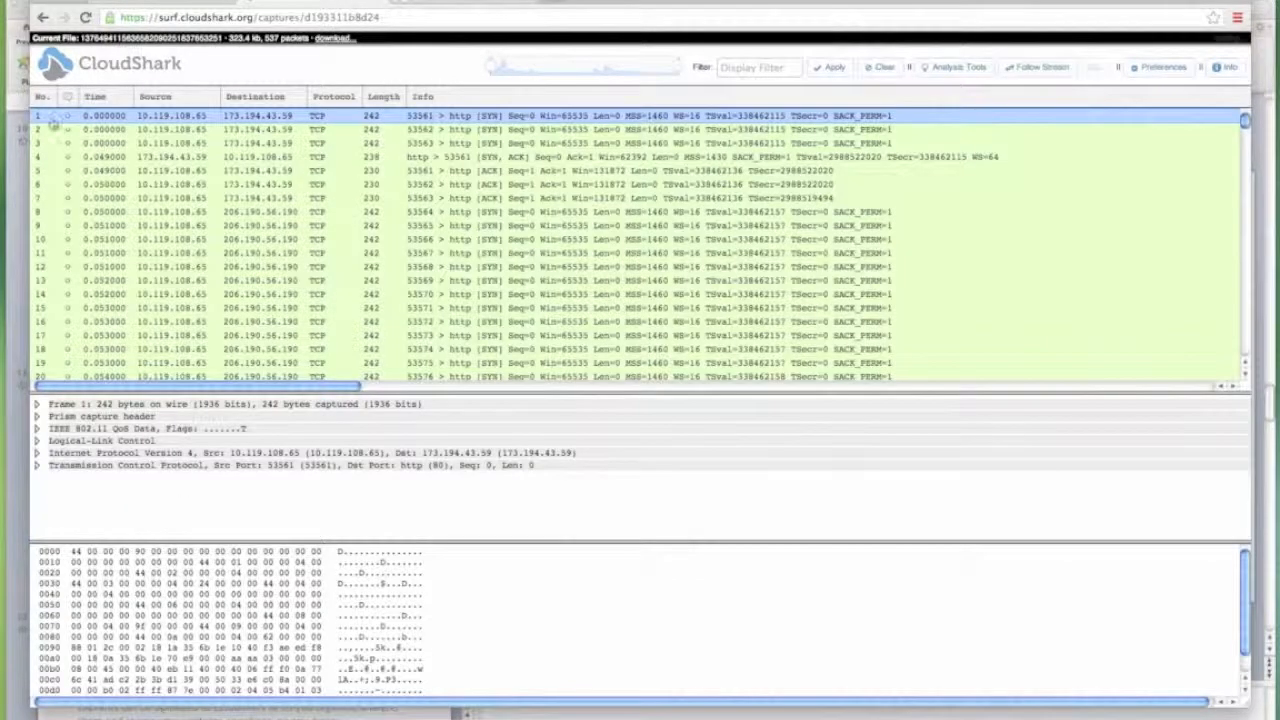
Comment packet 2 with 'Look at this packet' and open the File Info window.
left_click(67, 130)
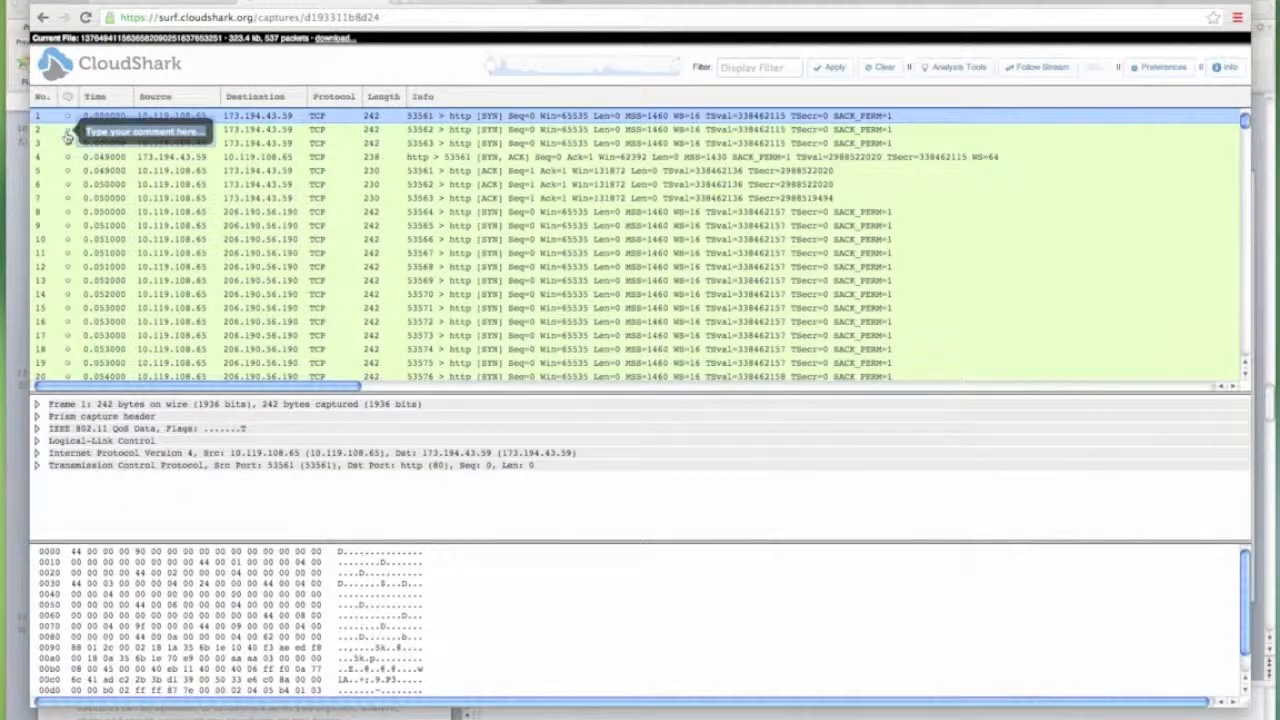
type("Look at this")
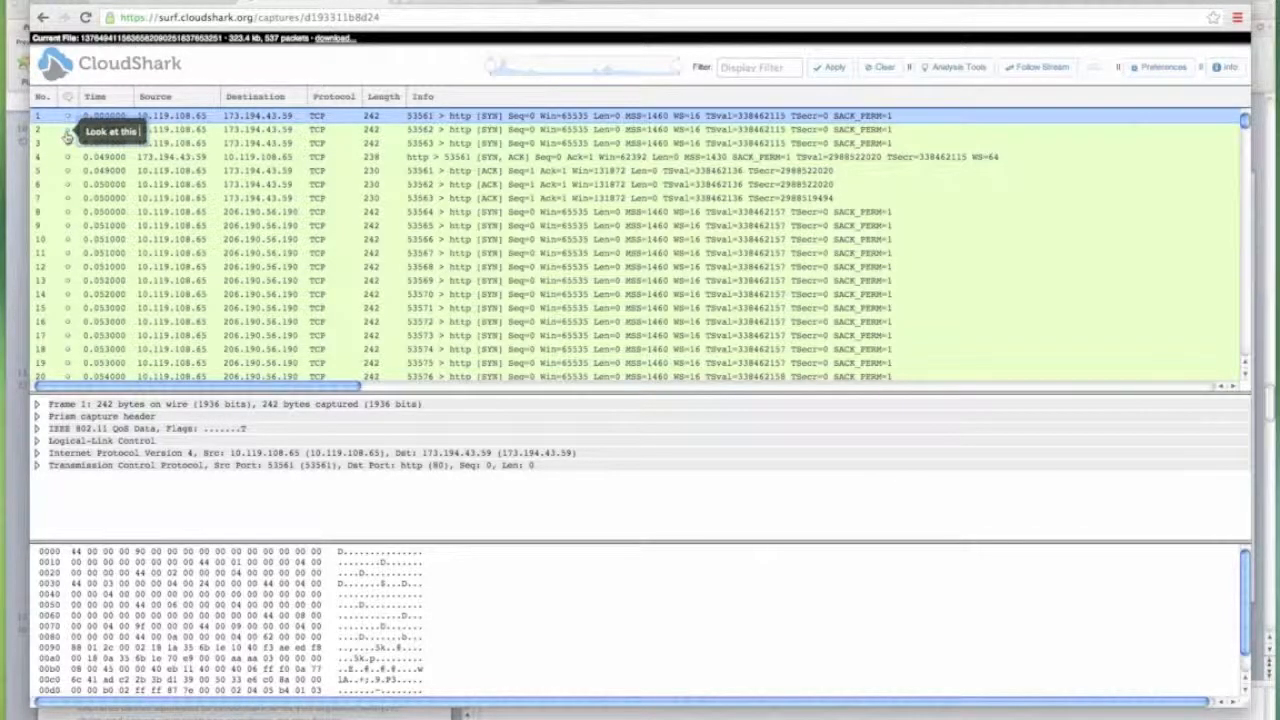
type("packet")
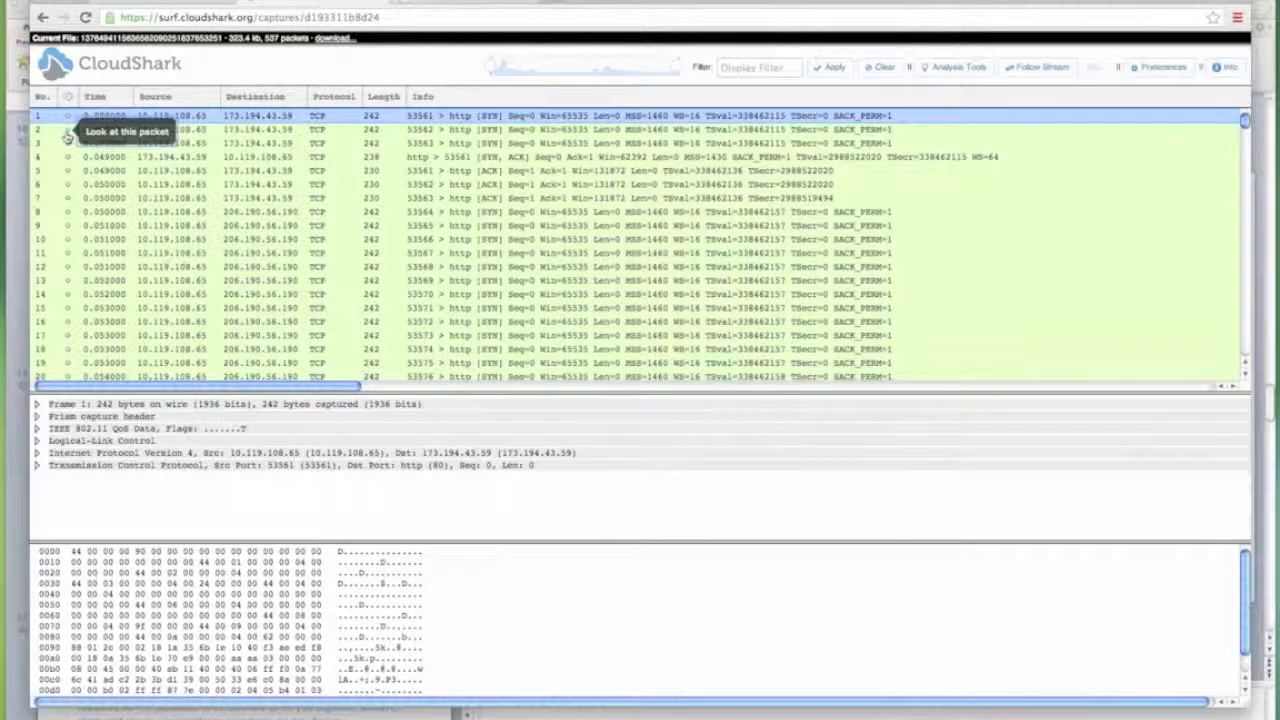
left_click(311, 25)
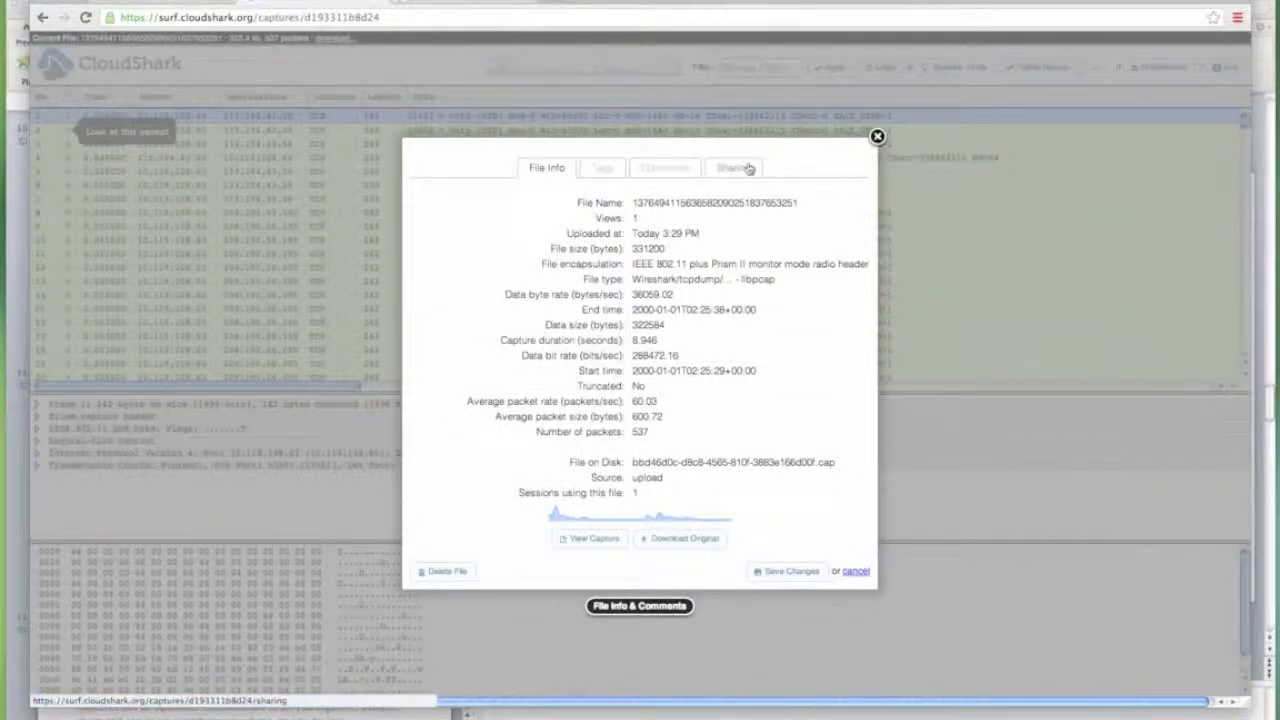
Set Share with Guests to Public on the Sharing tab and save the change.
left_click(745, 173)
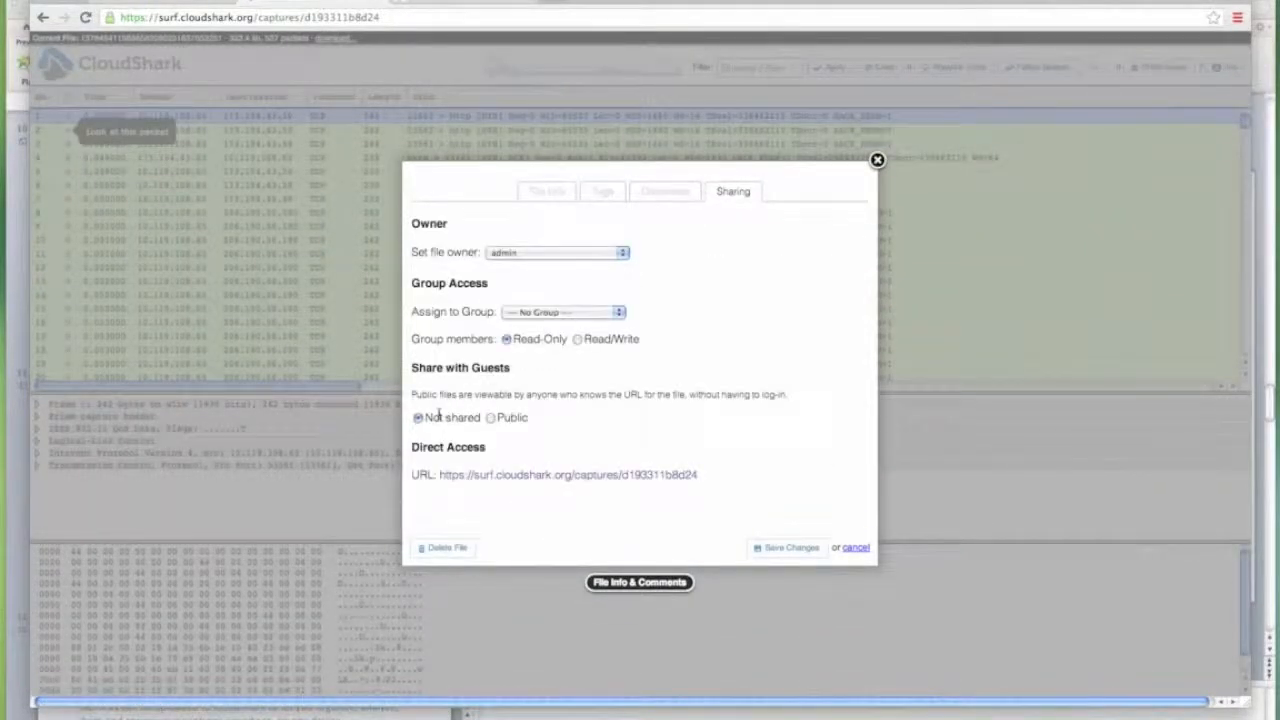
left_click(490, 418)
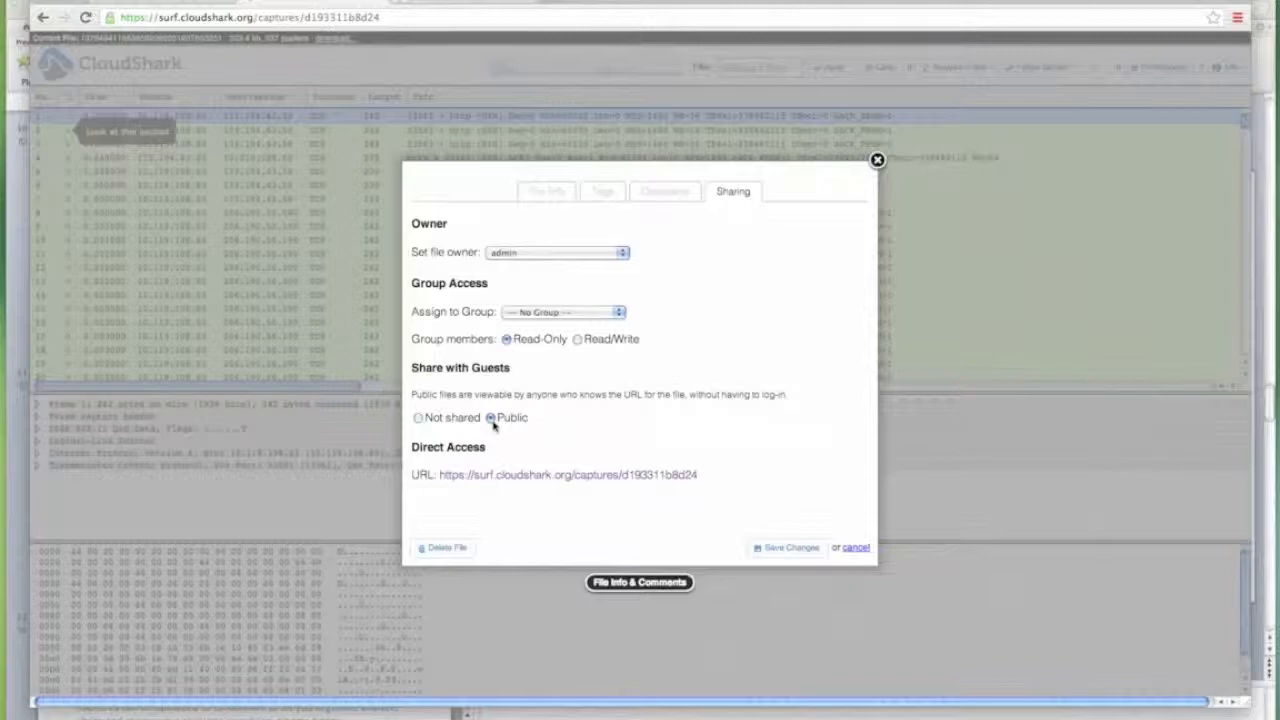
left_click(797, 552)
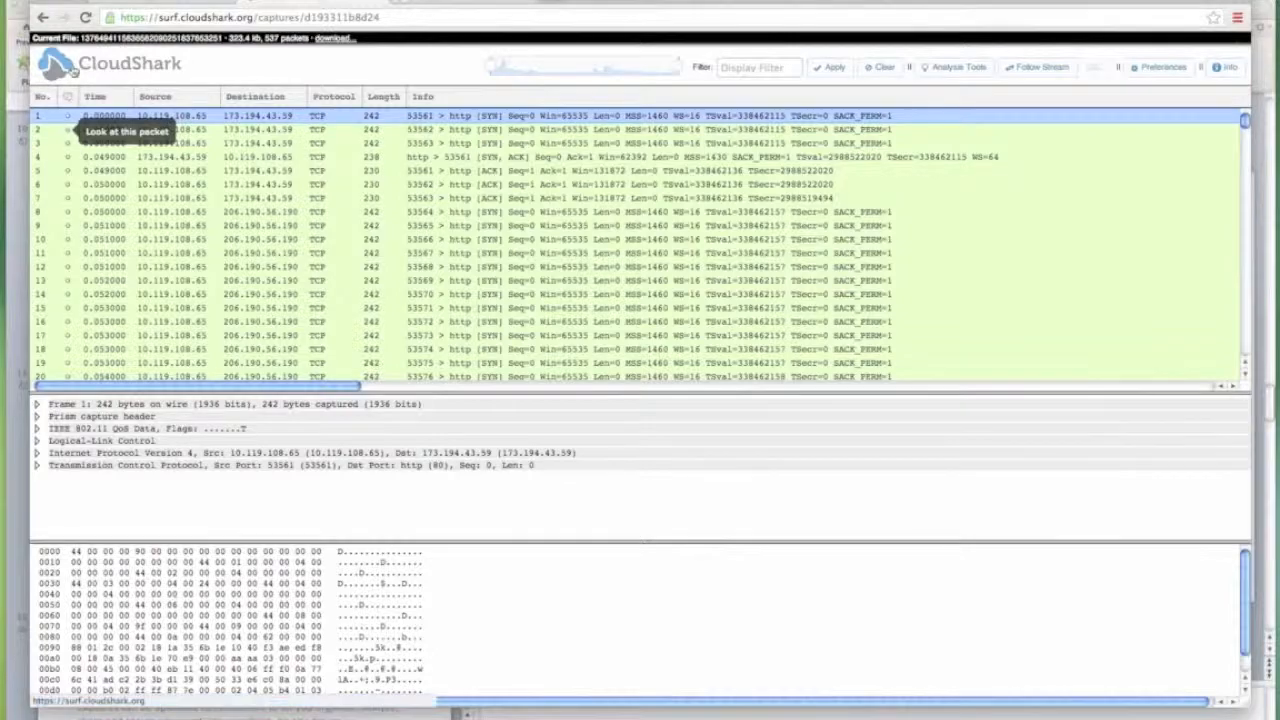
View the capture's Protocol Hierarchy statistics, then go back to the Meraki Clients list.
left_click(940, 68)
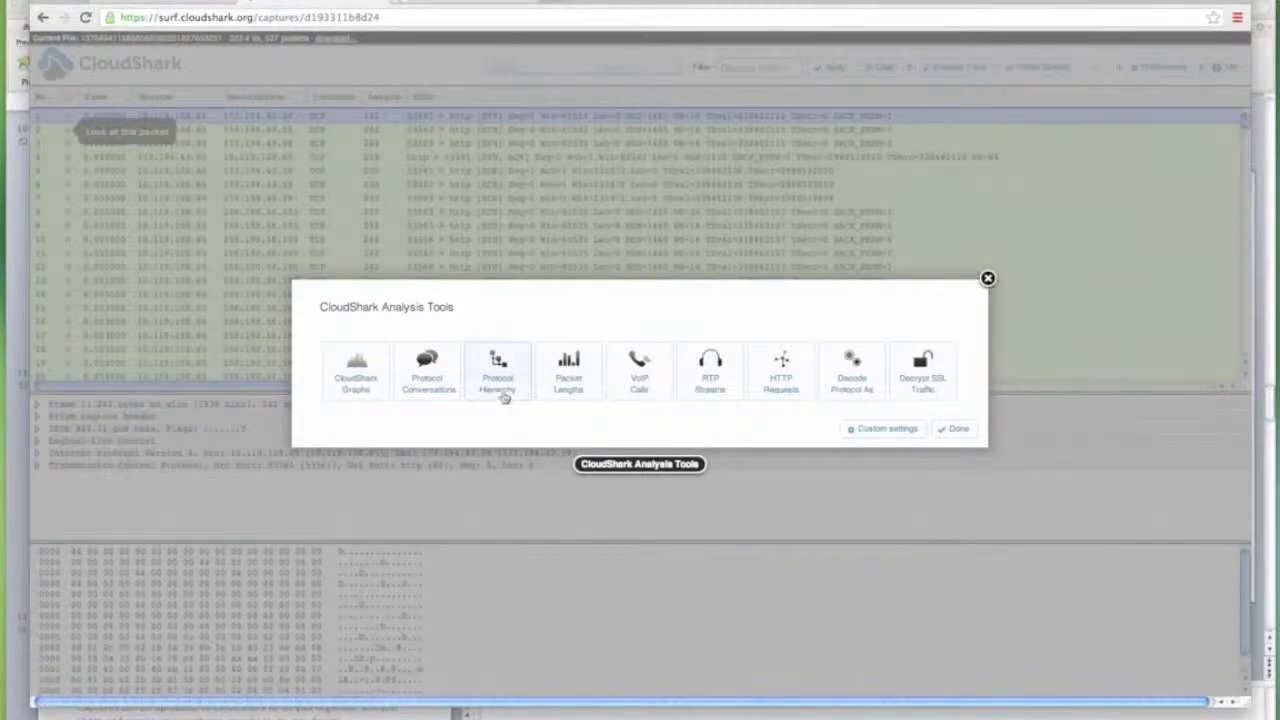
left_click(505, 397)
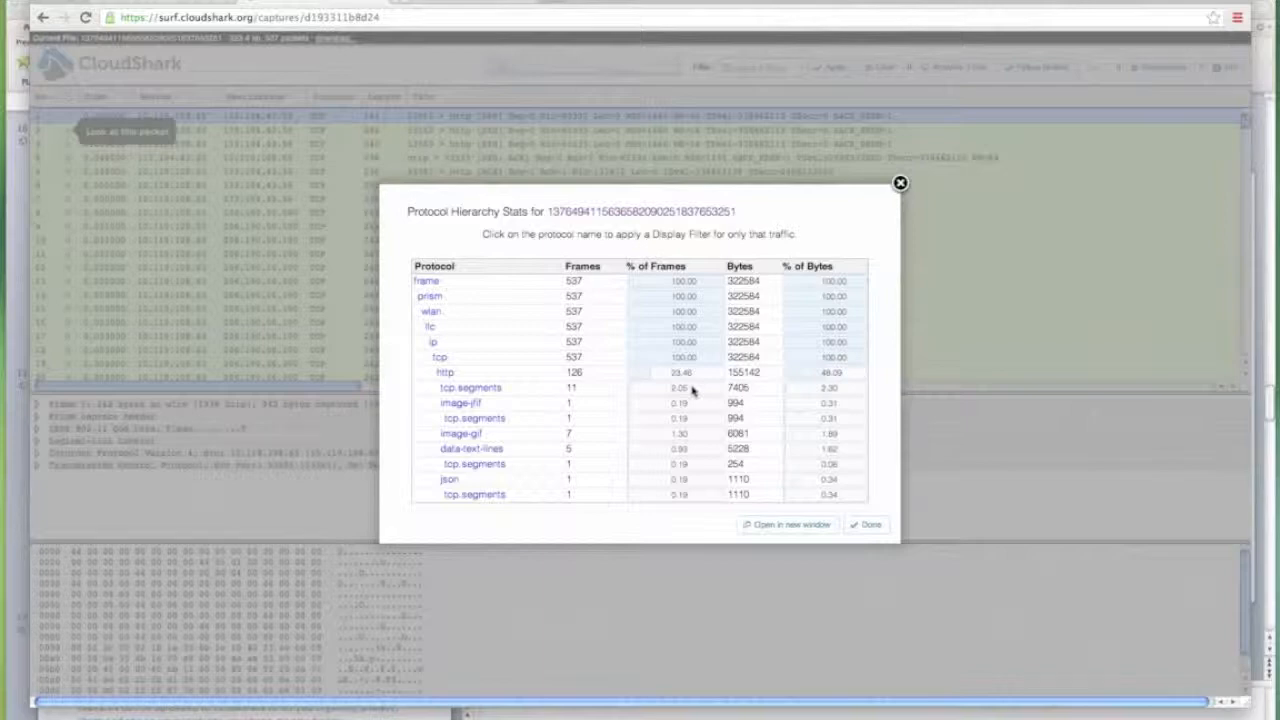
left_click(900, 184)
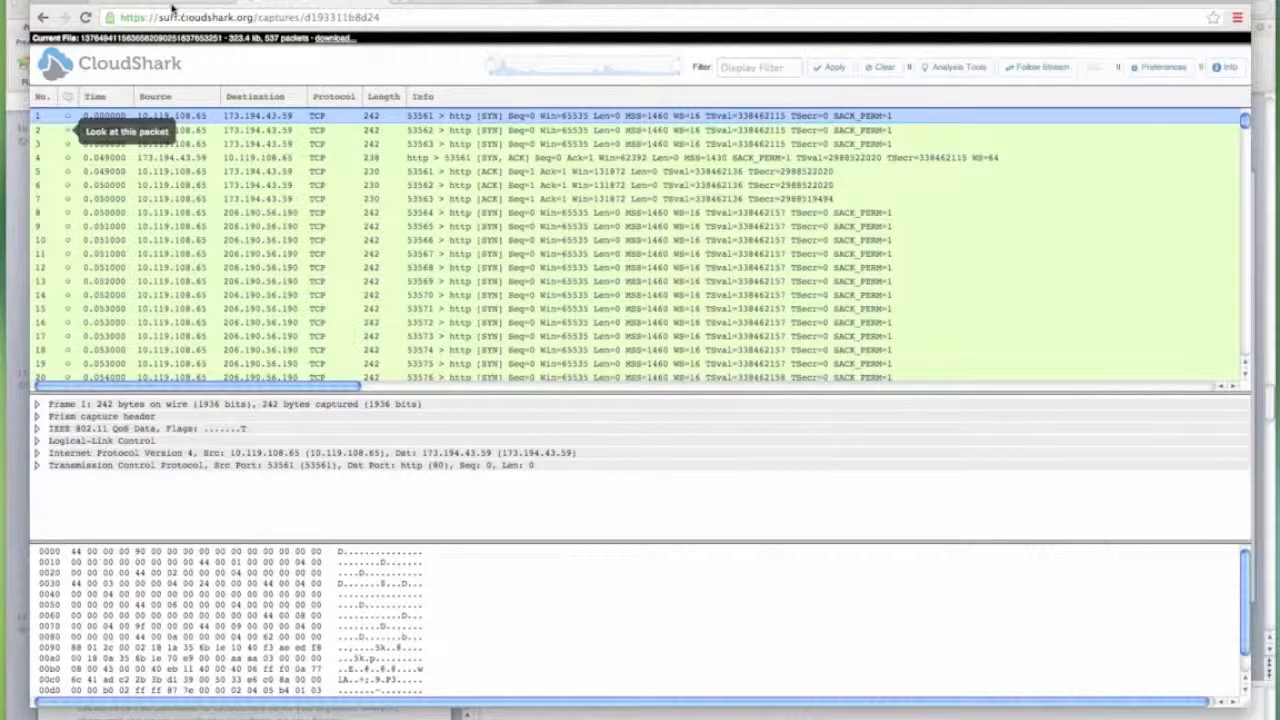
left_click(172, 8)
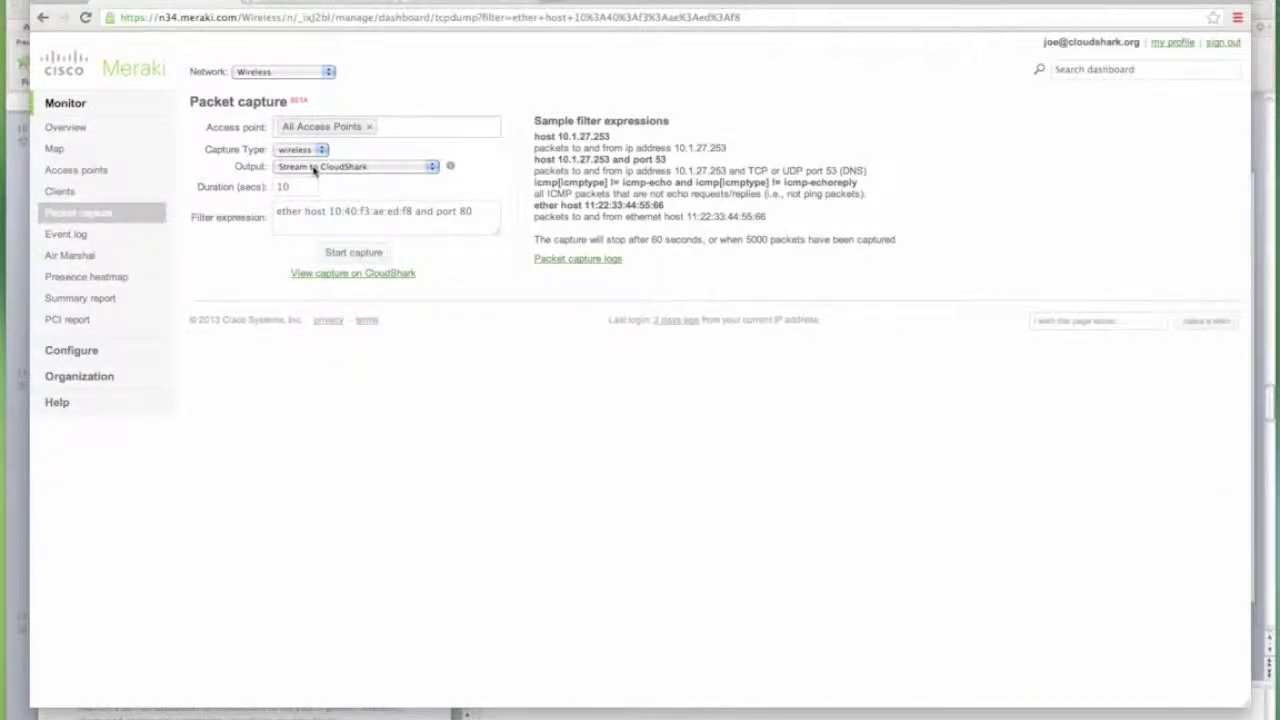
left_click(61, 196)
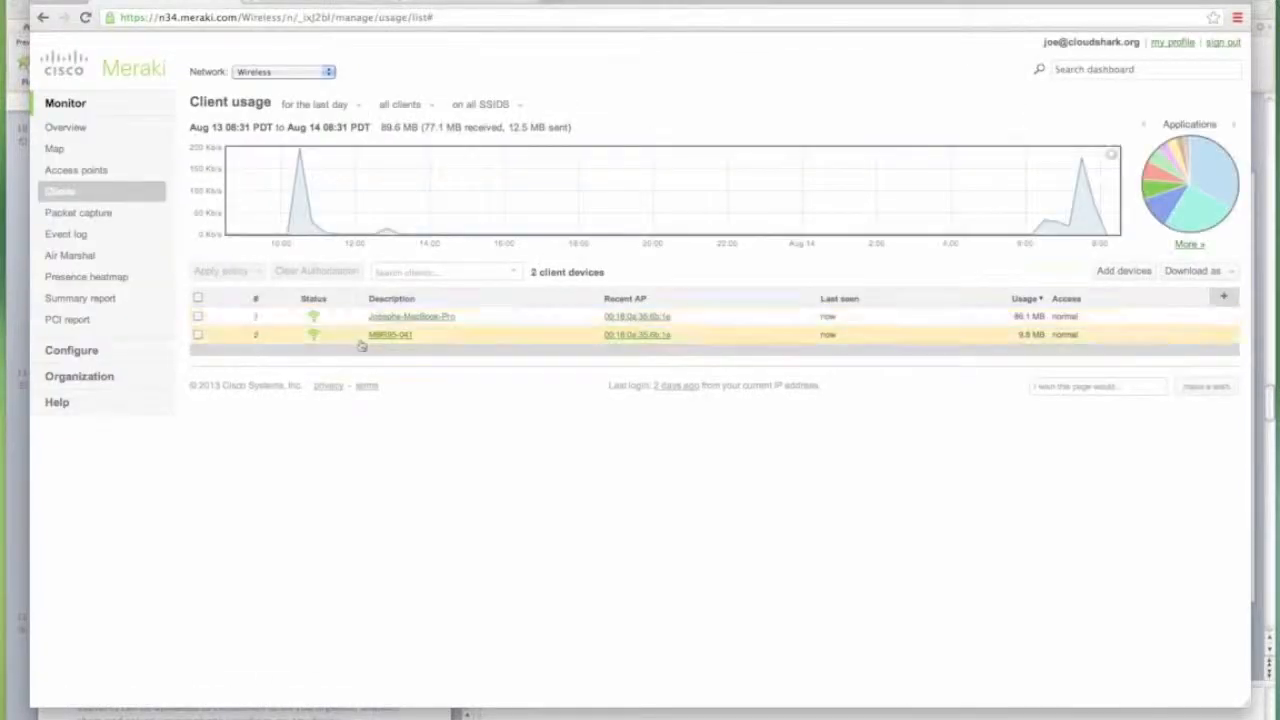
Capture client MBR95-041's traffic with 'and udp' appended to the filter, streaming to CloudShark.
left_click(391, 336)
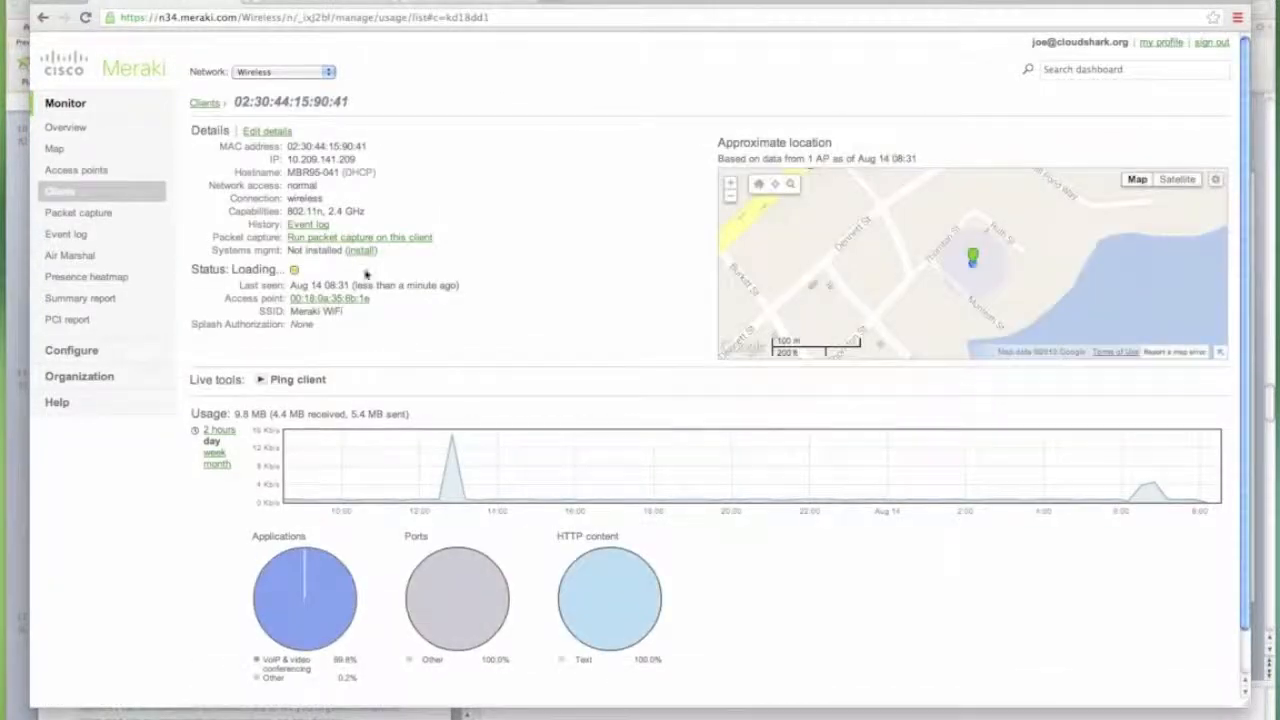
left_click(400, 238)
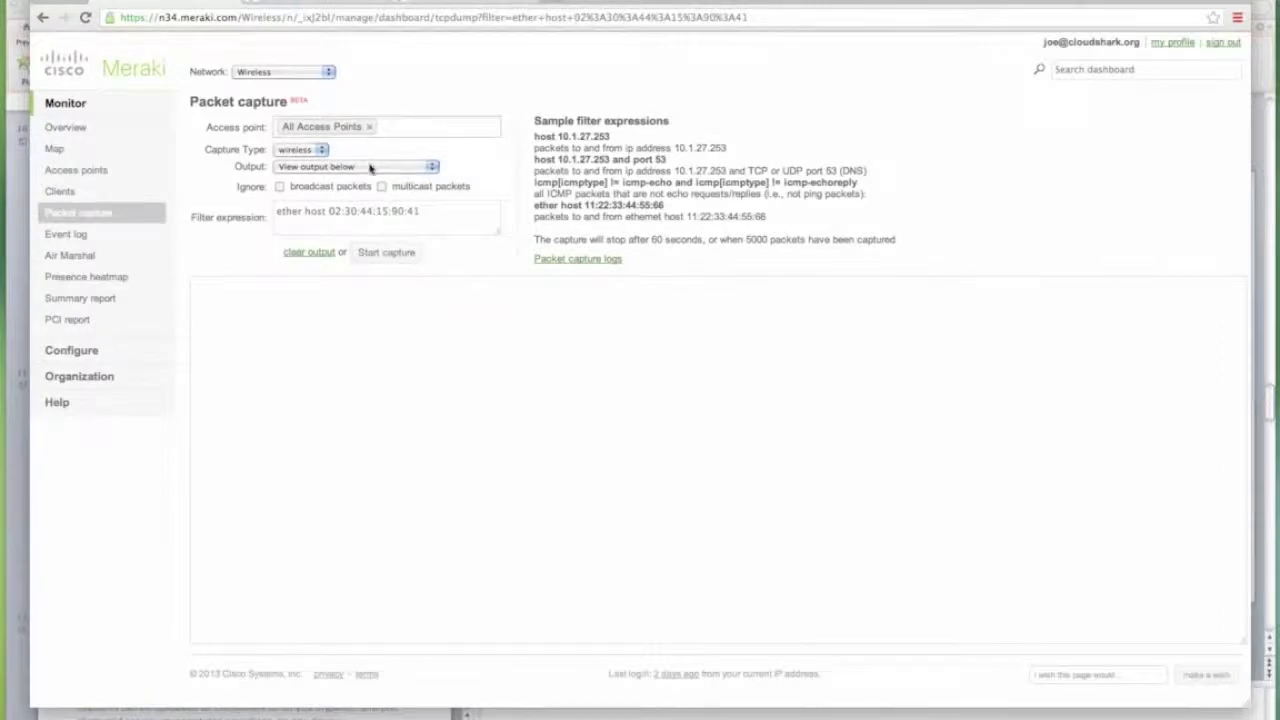
left_click(370, 168)
left_click(415, 194)
left_click(461, 218)
type("a")
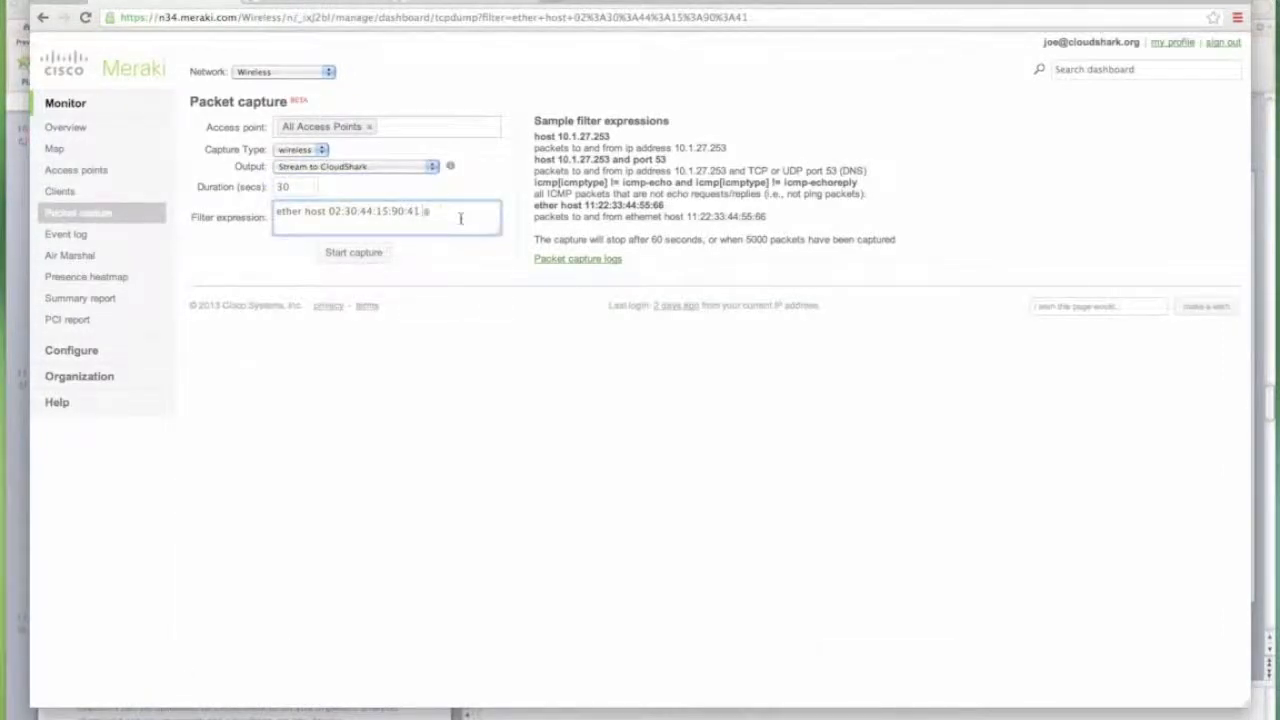
type("nd udp")
left_click(341, 256)
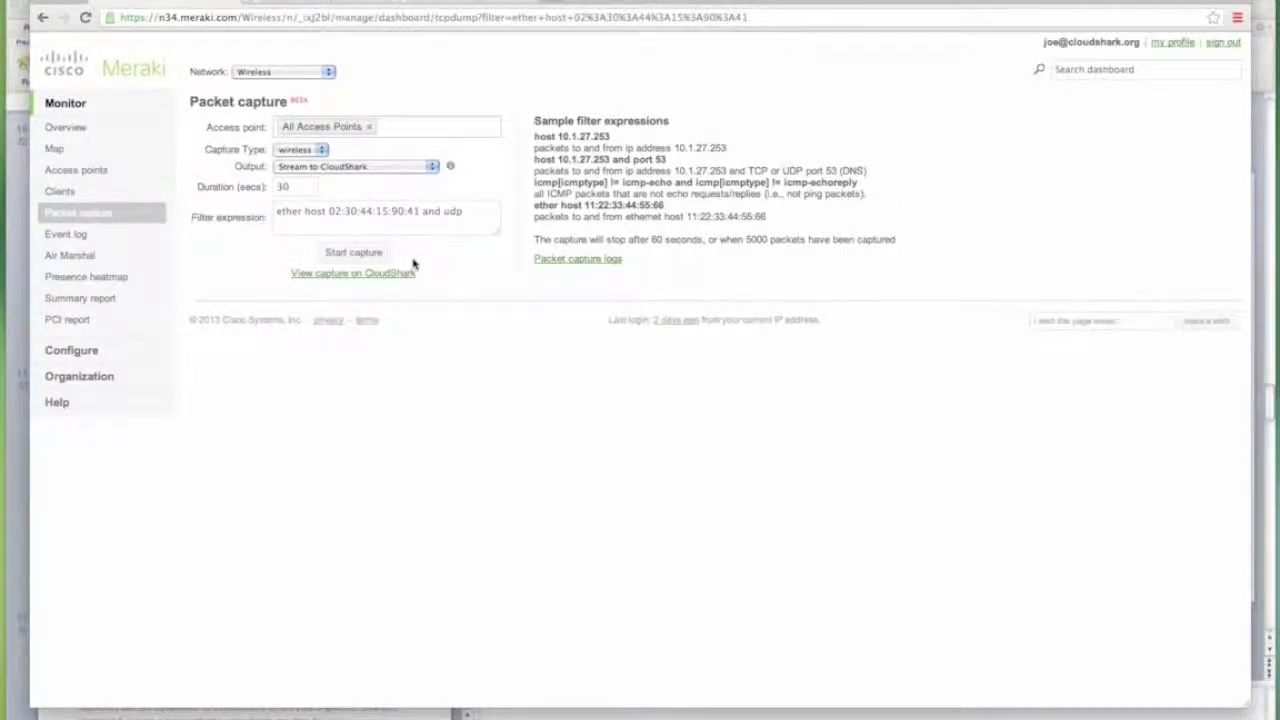
Open the finished capture in CloudShark and list its VoIP calls.
left_click(372, 274)
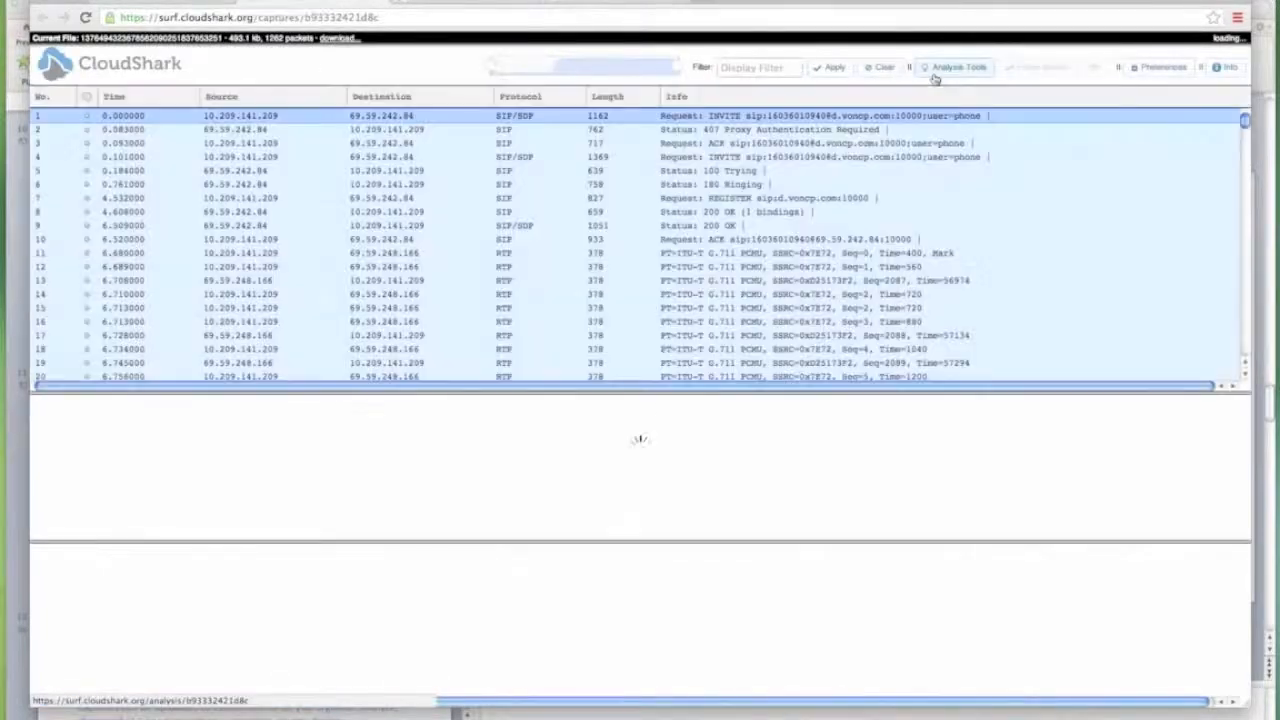
left_click(935, 74)
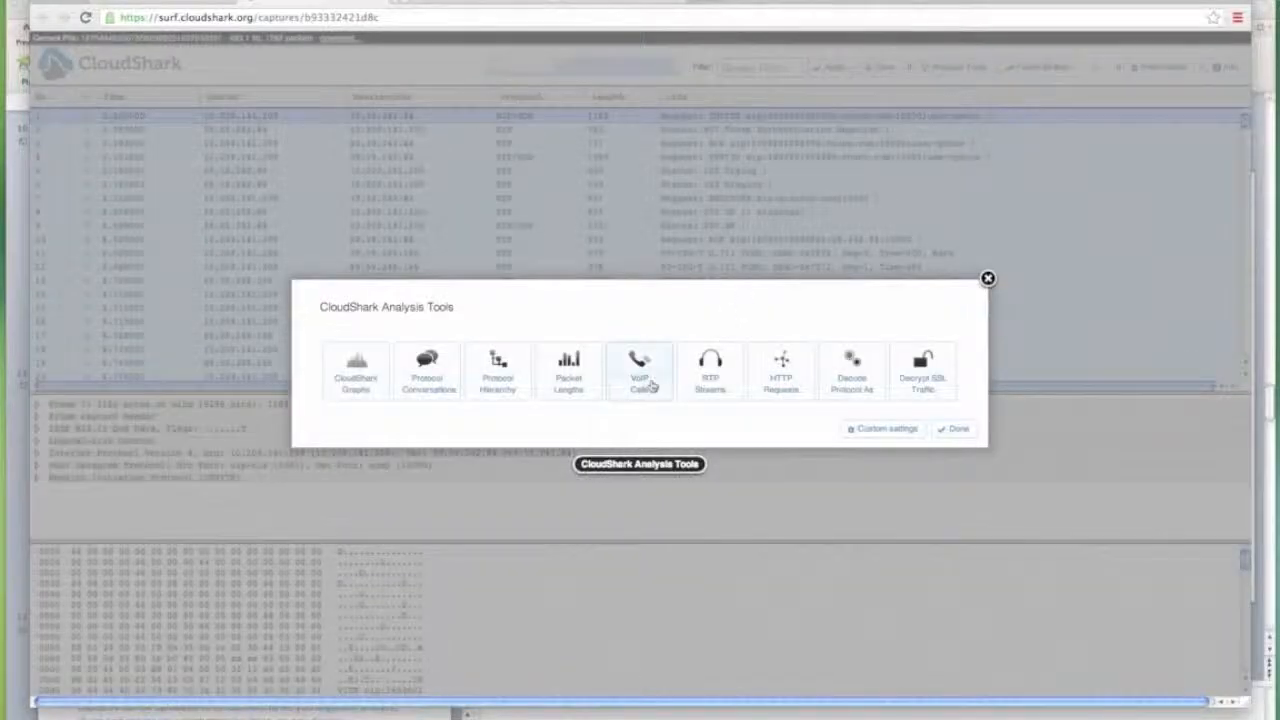
left_click(630, 390)
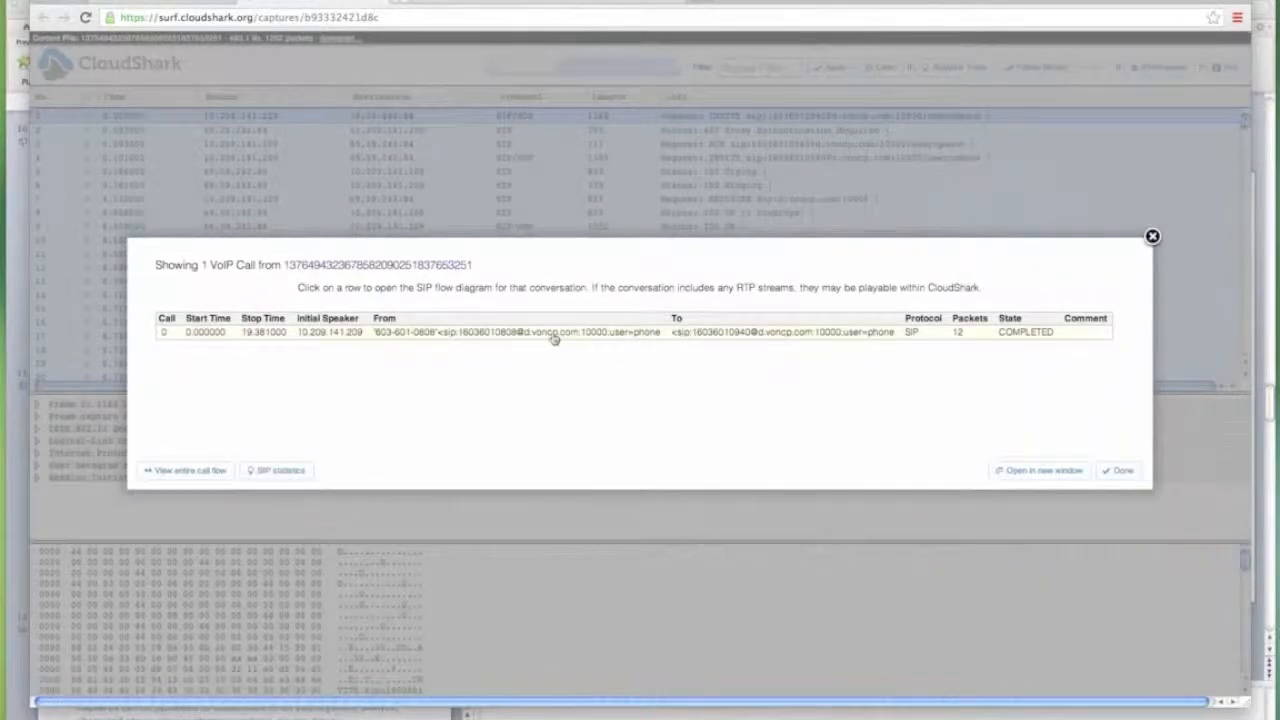
Play a few seconds of the call's audio from its flow diagram, then return to the packet list.
left_click(553, 338)
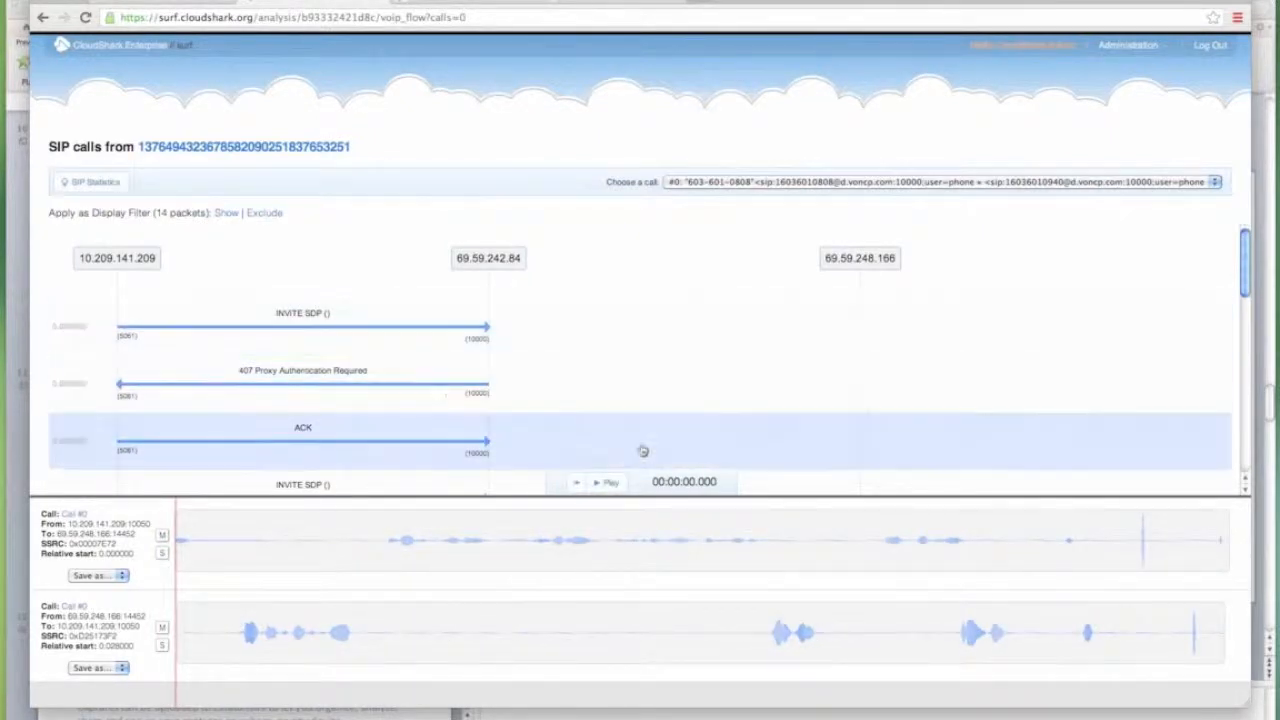
left_click(607, 483)
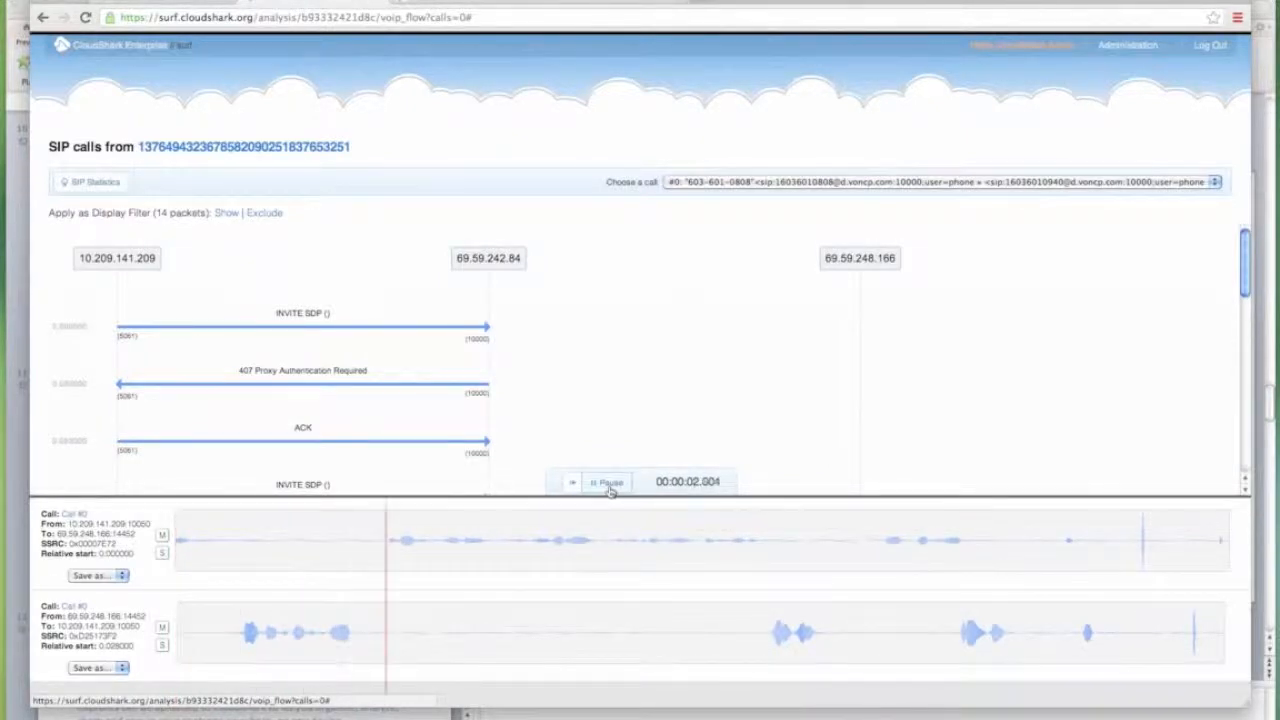
left_click(609, 485)
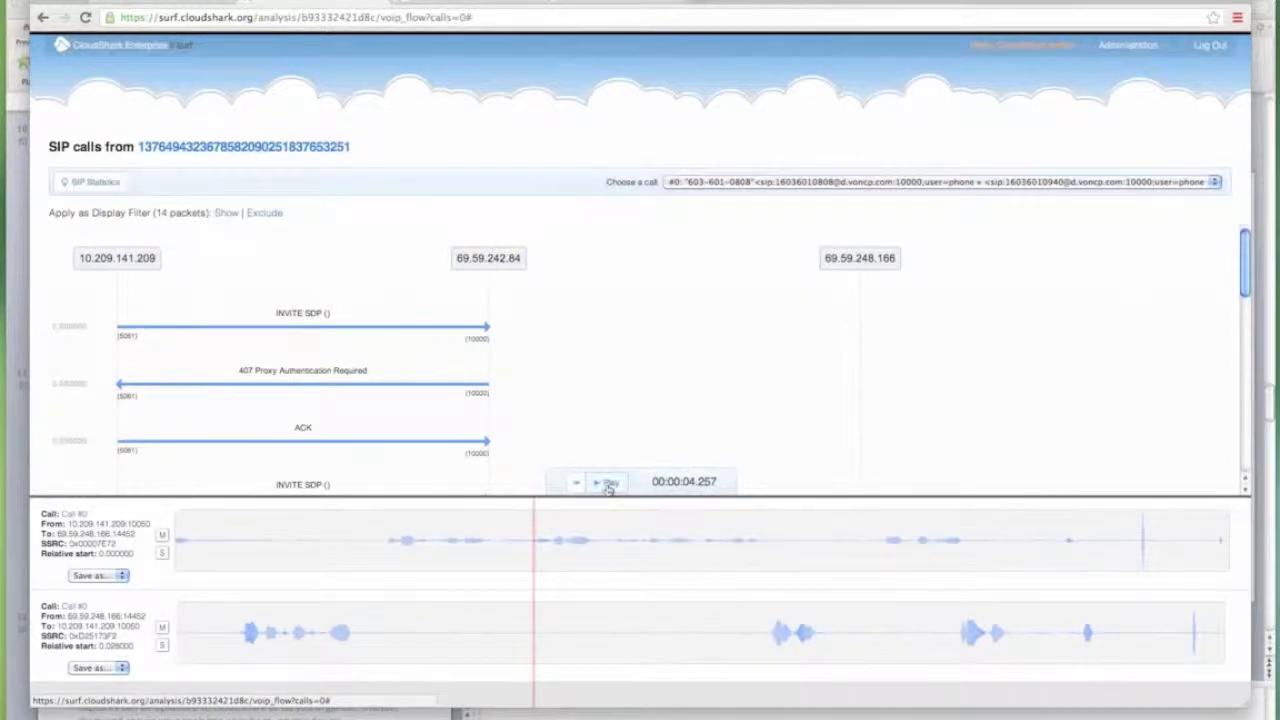
left_click(479, 18)
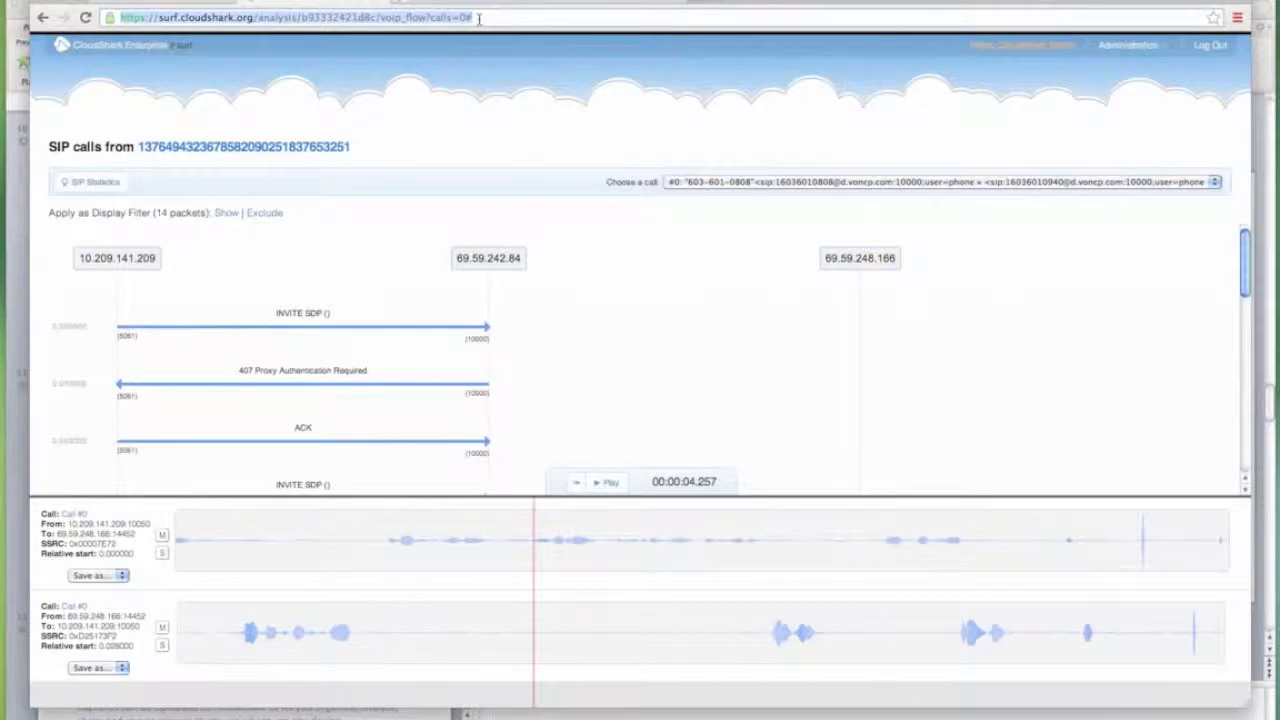
left_click(310, 147)
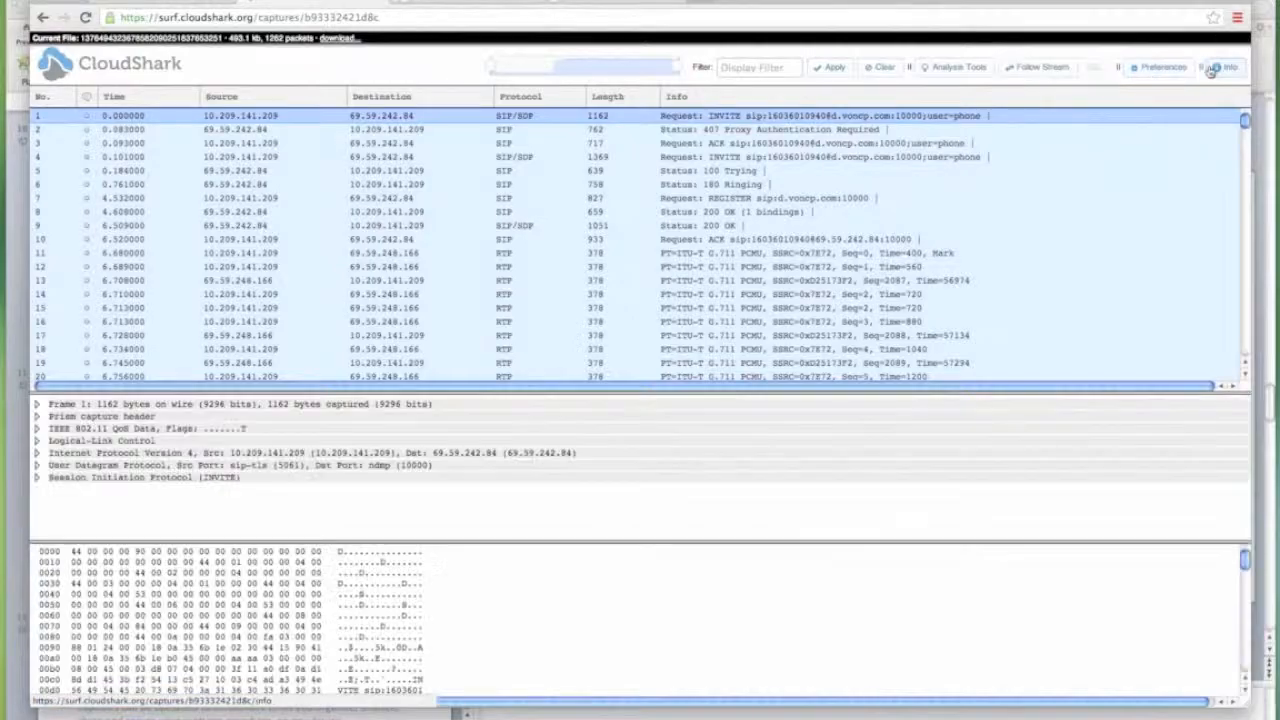
In the VoIP capture's Info sharing settings, set Share with Guests to Public and save.
left_click(1212, 68)
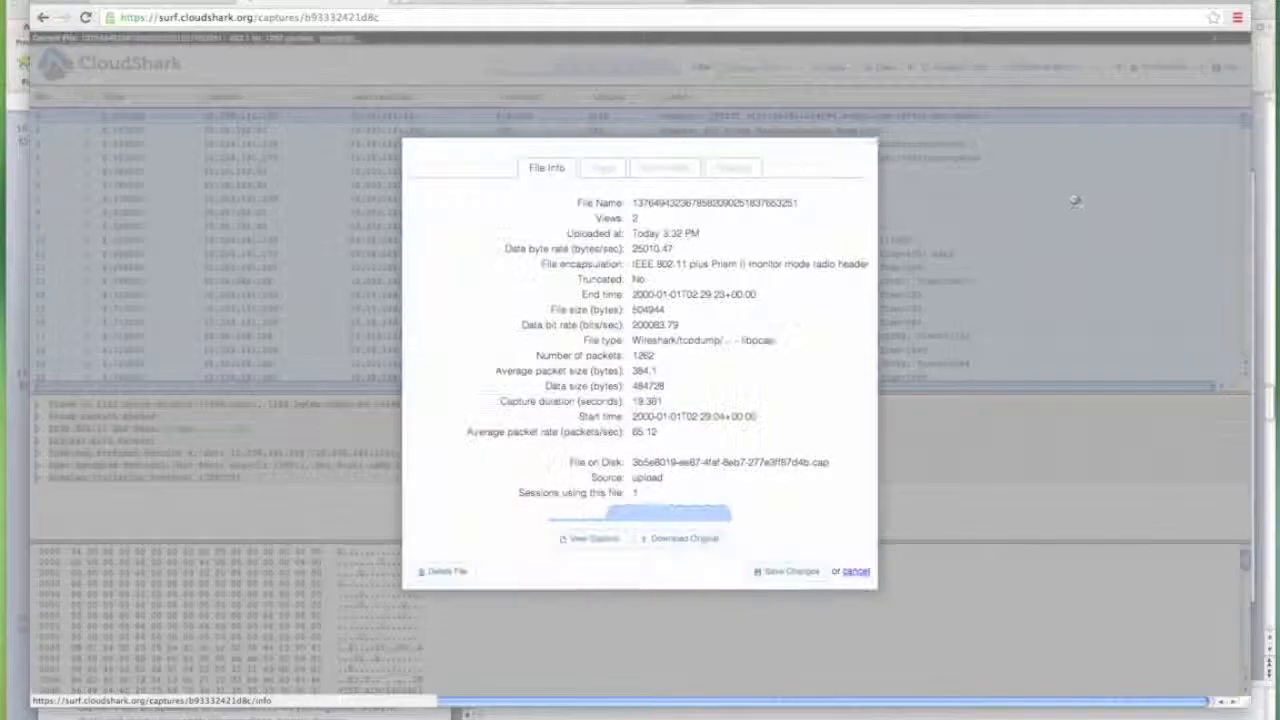
left_click(723, 175)
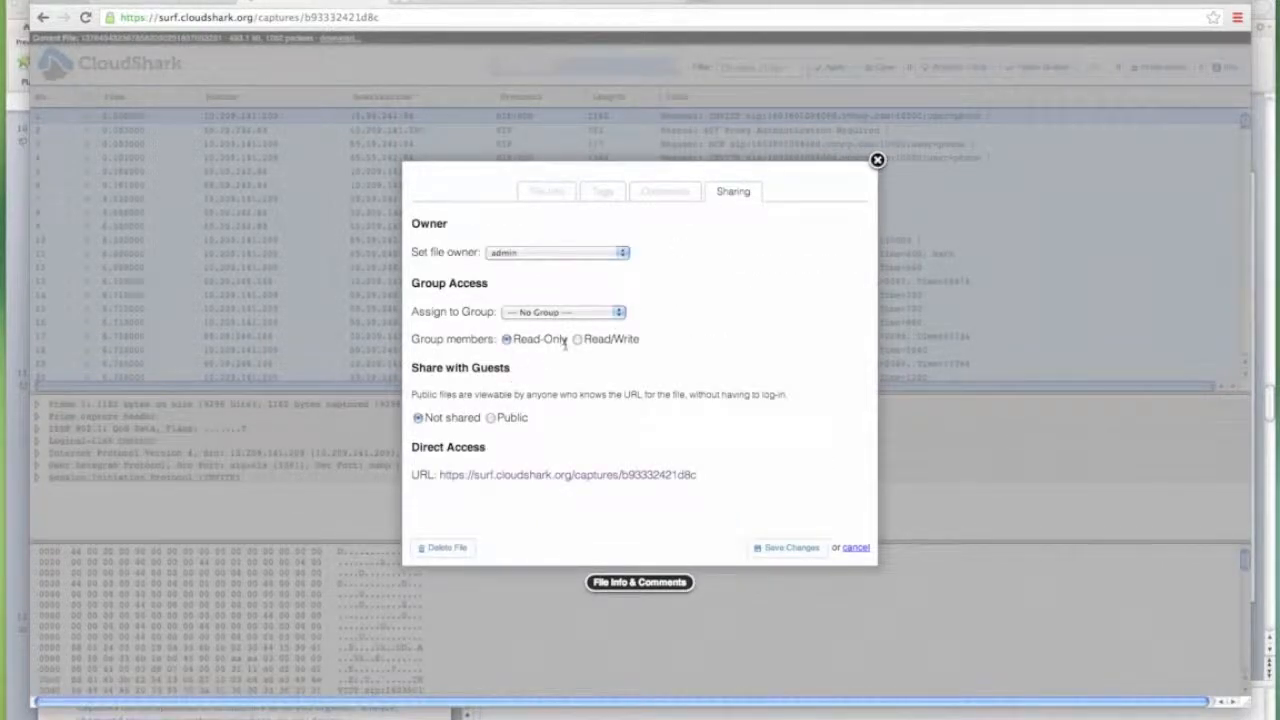
left_click(492, 419)
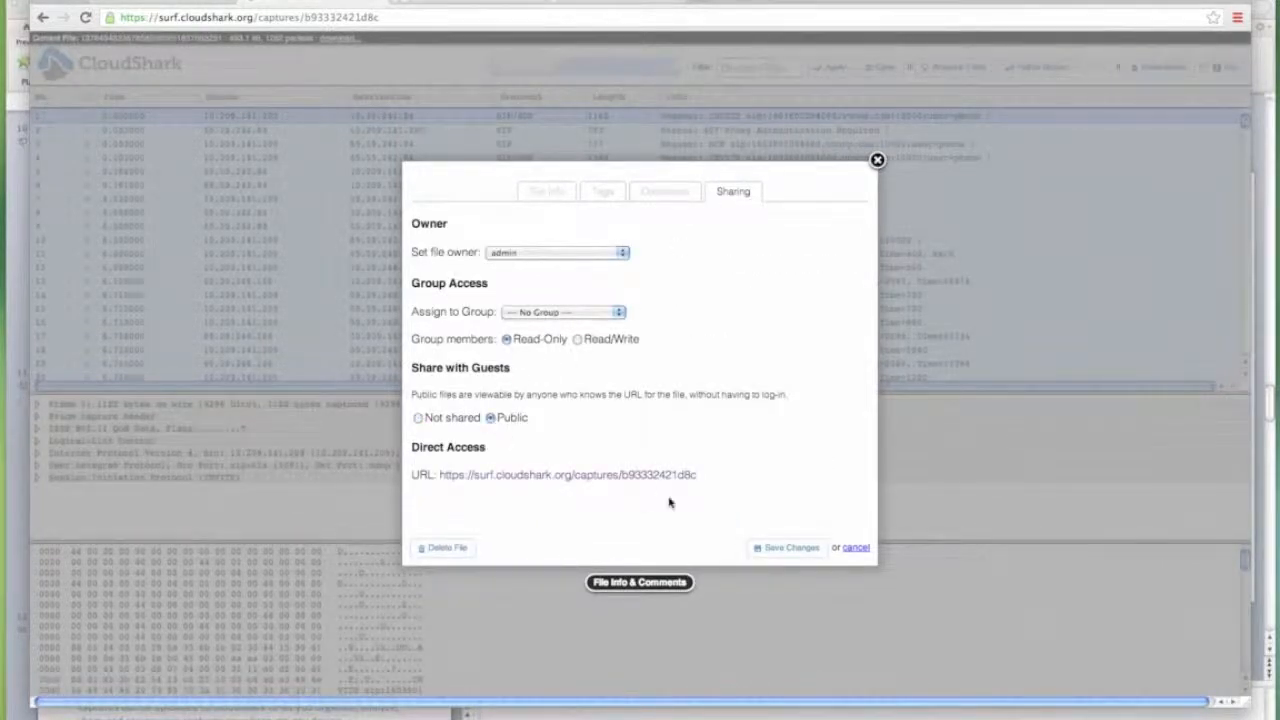
left_click(790, 551)
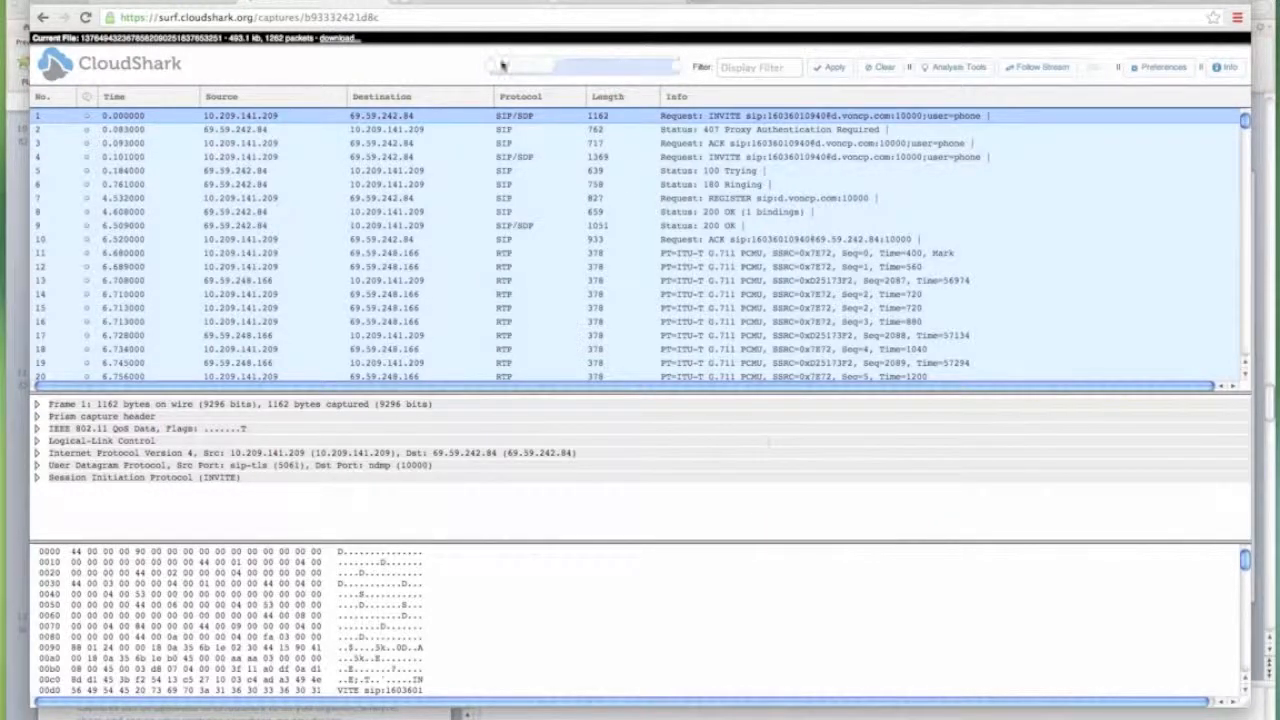
Open CloudShark's Captures list of 161 files, topped by today's 1262-packet VoIP capture.
left_click(434, 18)
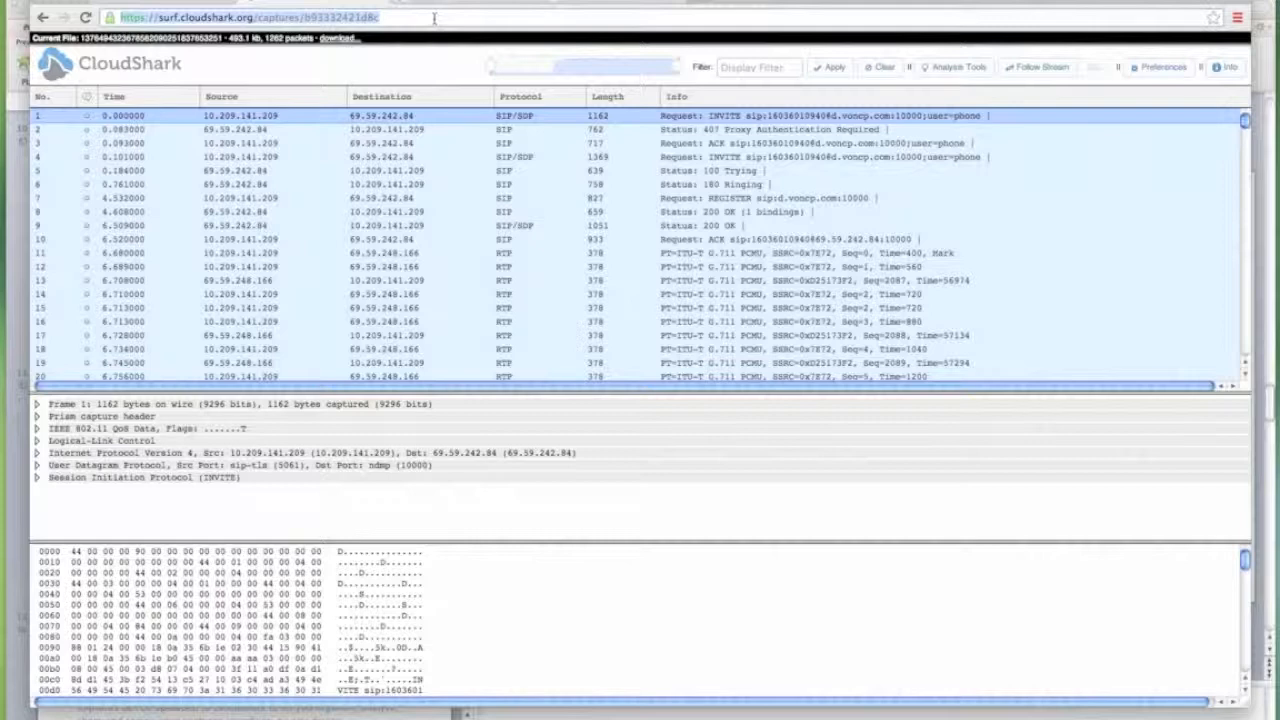
mouse_move(1250, 30)
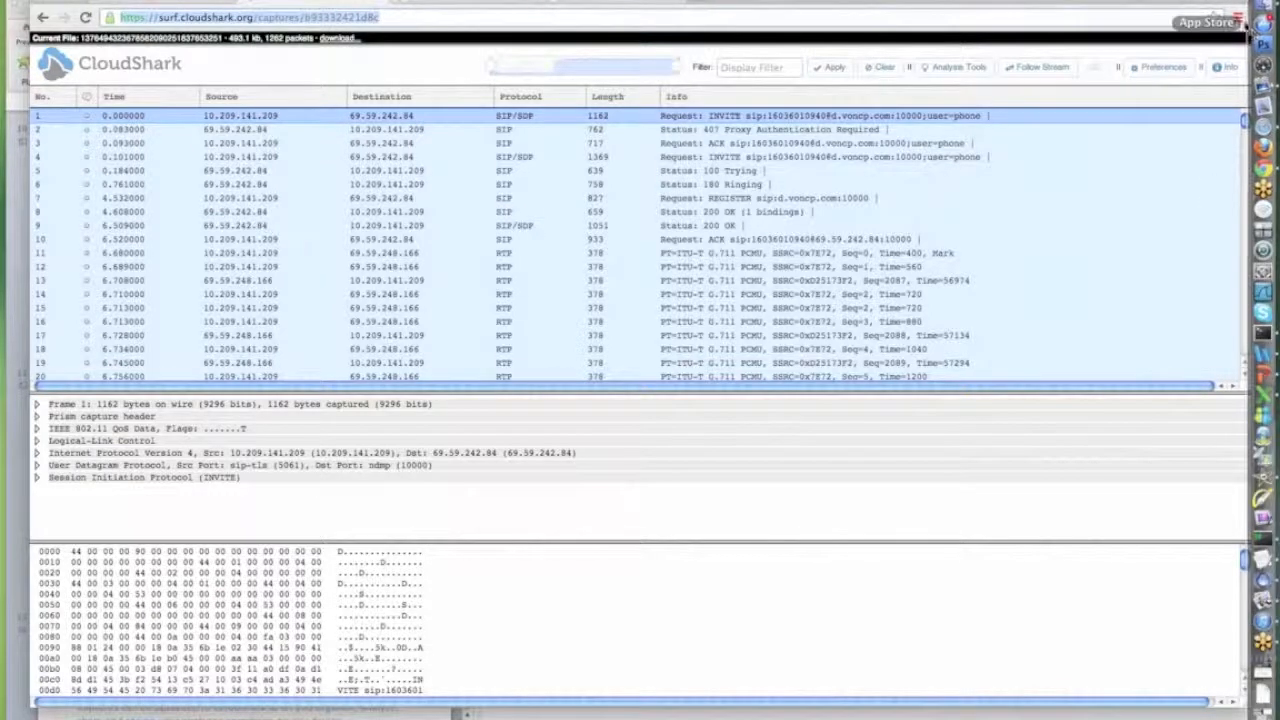
left_click(1245, 23)
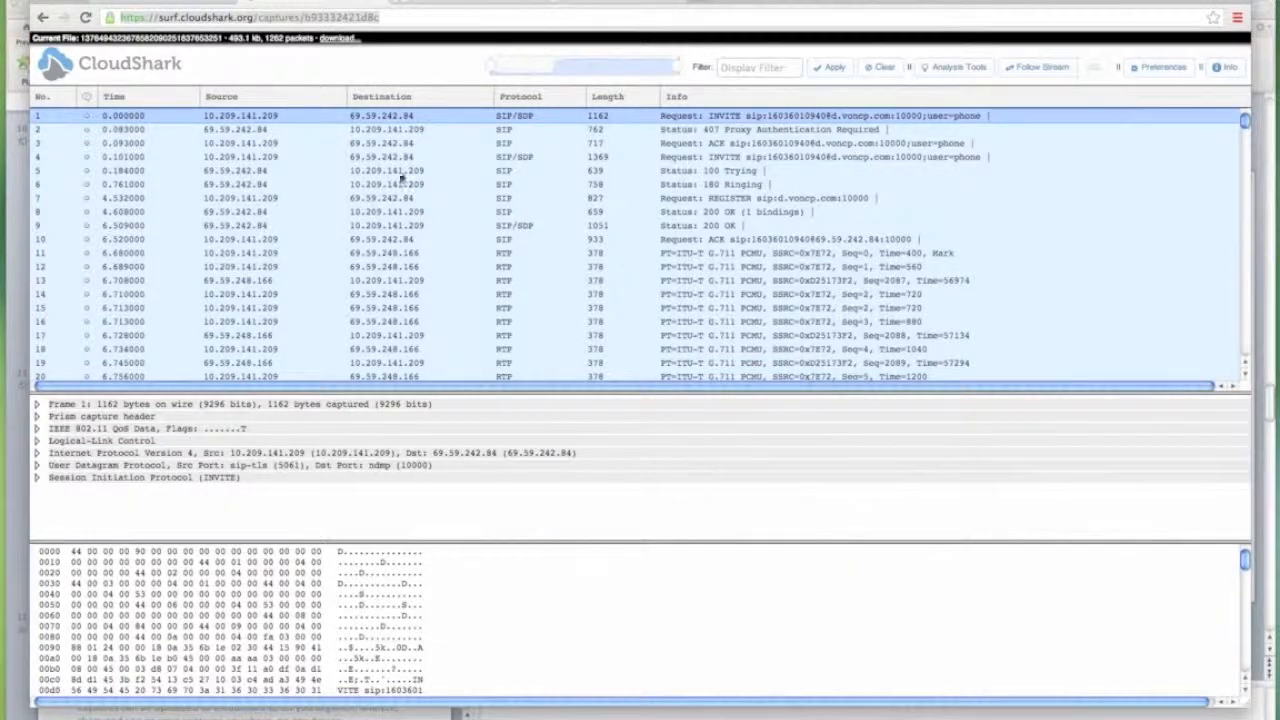
left_click(57, 66)
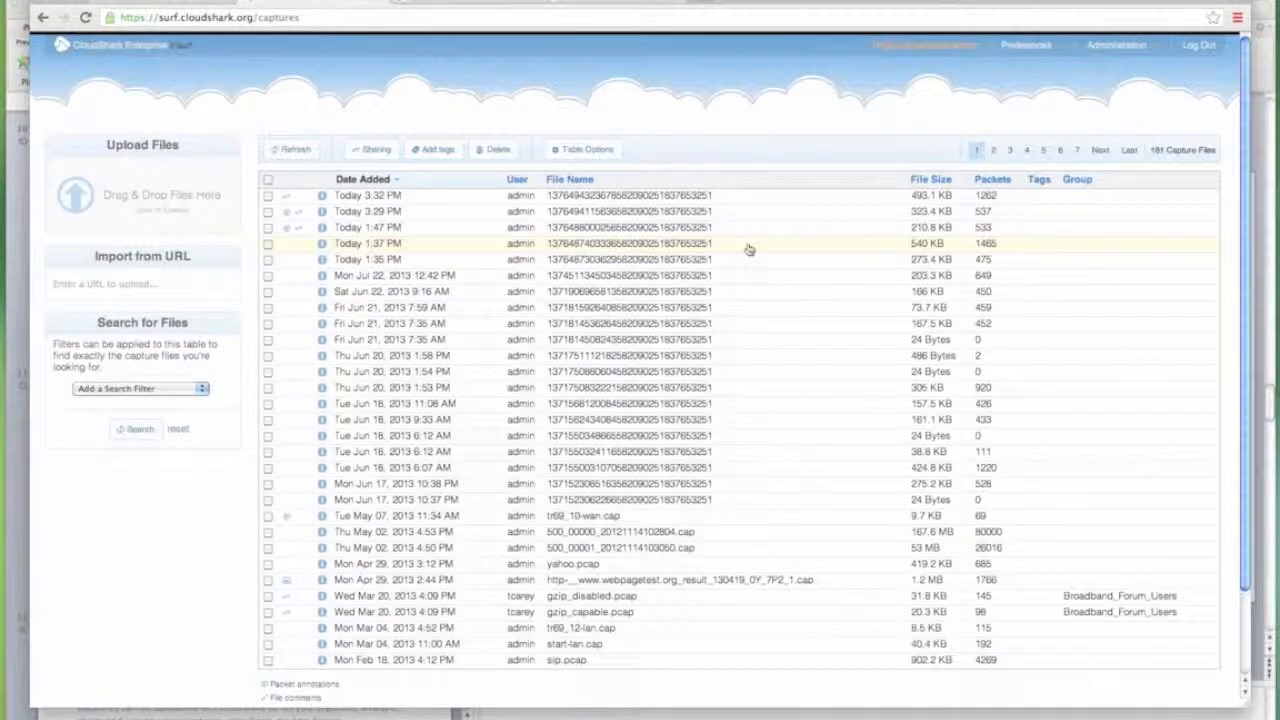
left_click(92, 48)
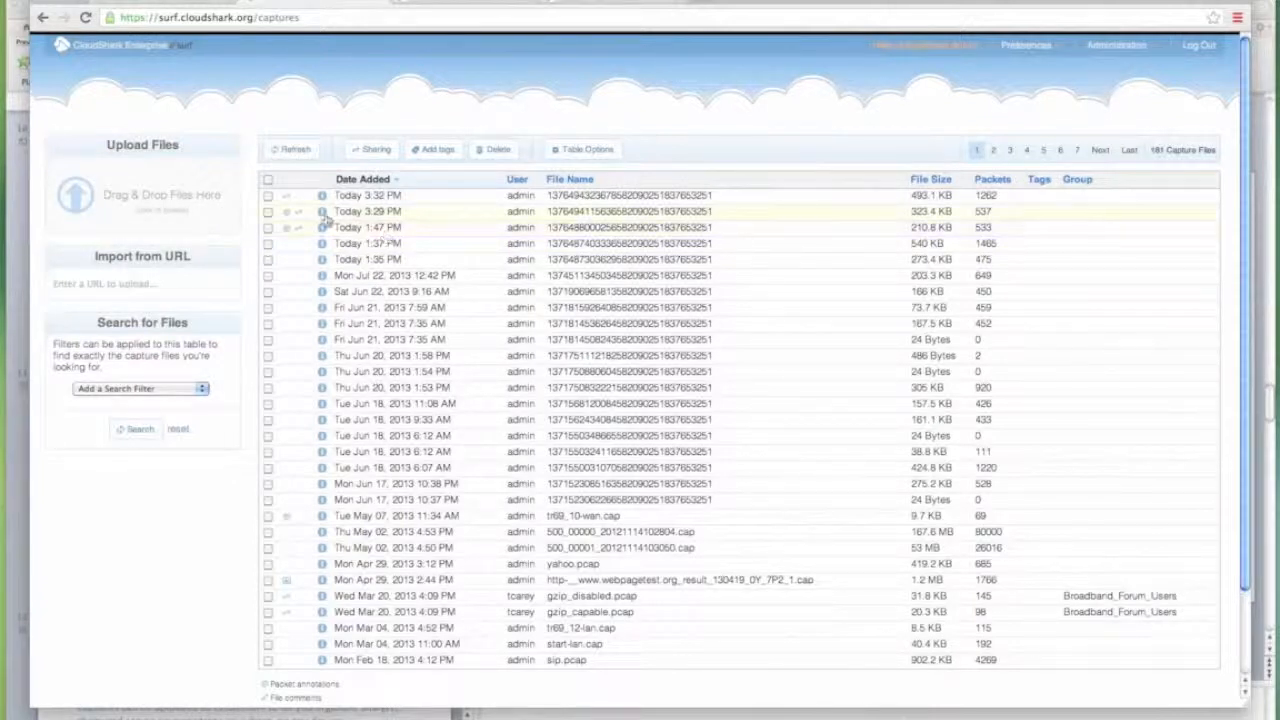
Play the PowerPoint slide show from the closing 'Questions?' slide with the trial and demo links.
left_click(13, 261)
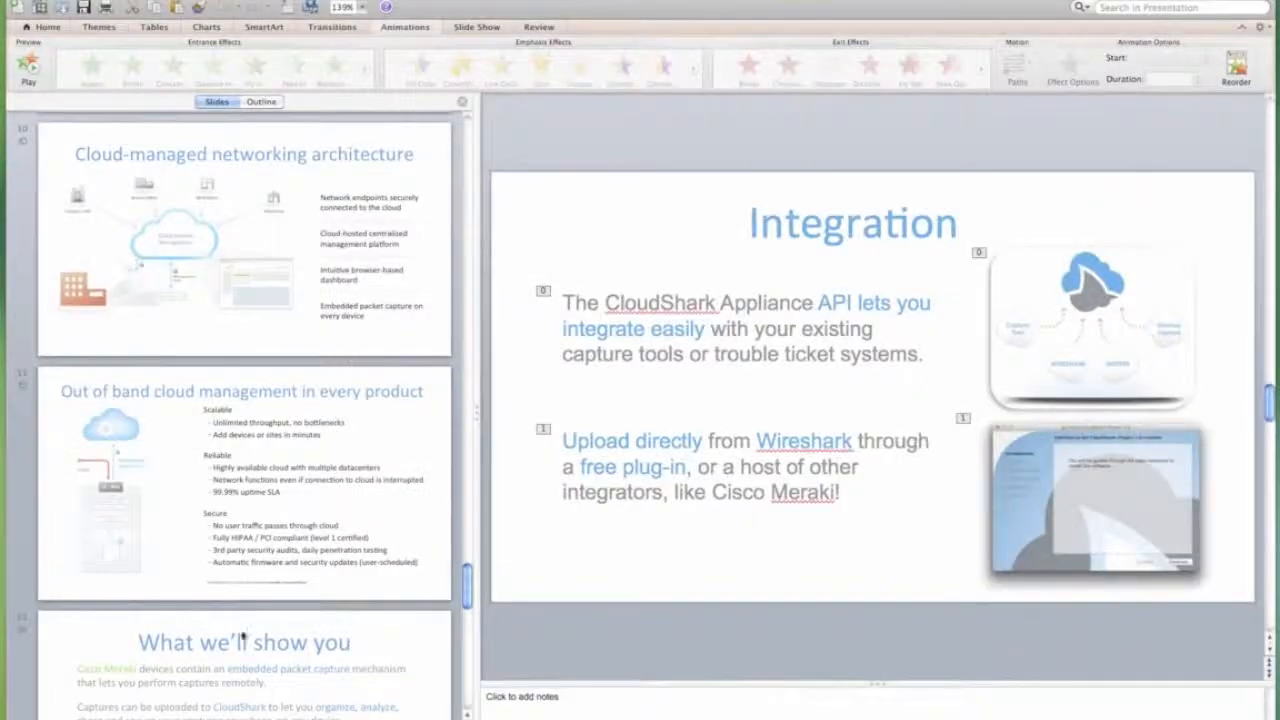
scroll(246, 635, "down", 5)
left_click(237, 507)
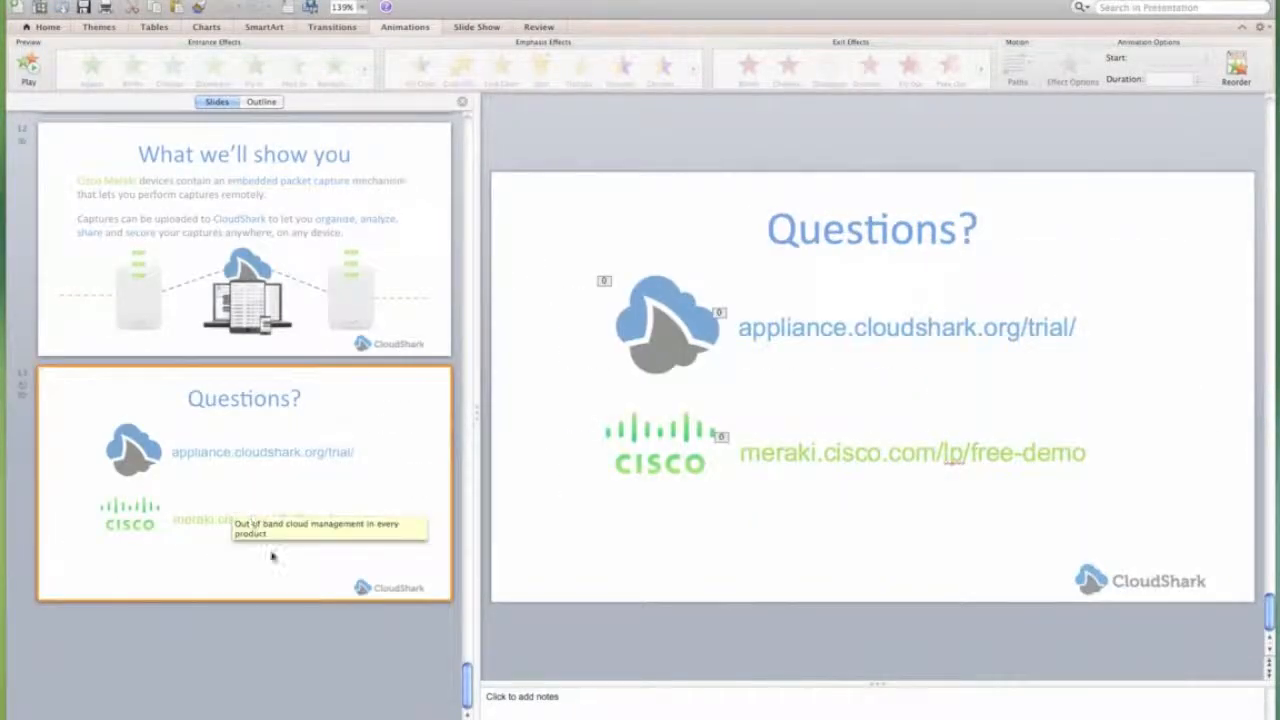
left_click(84, 718)
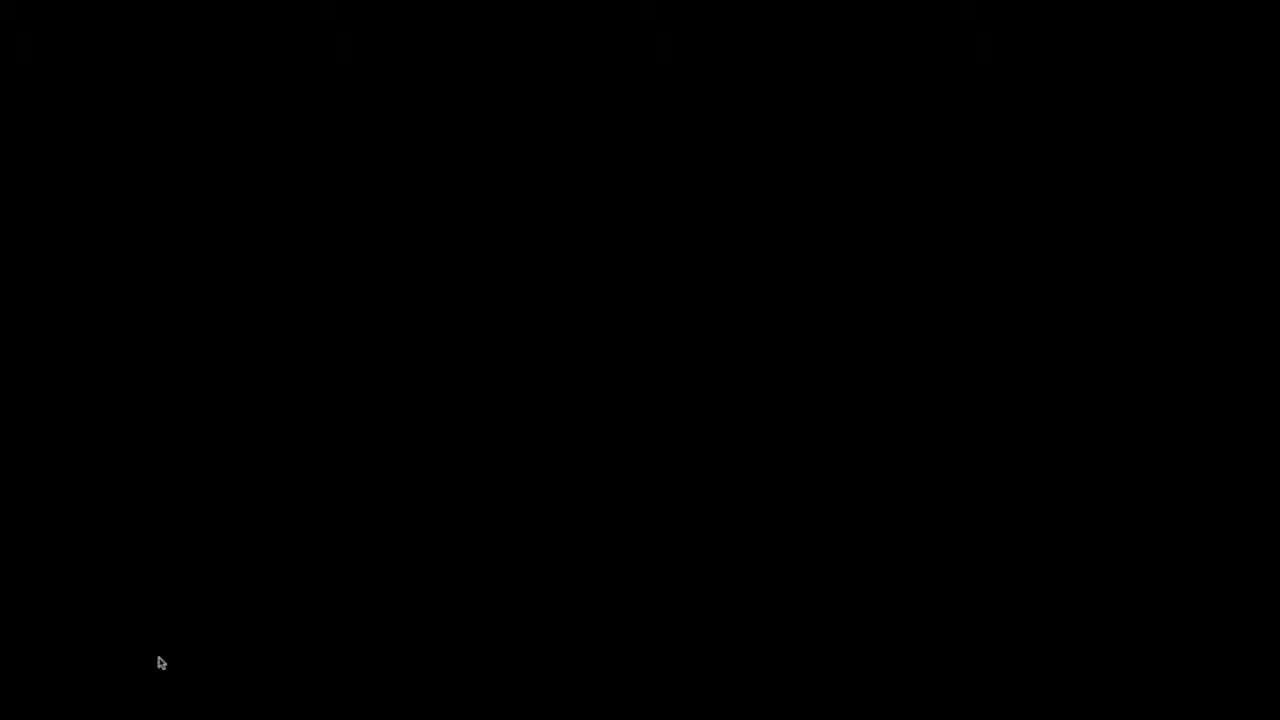